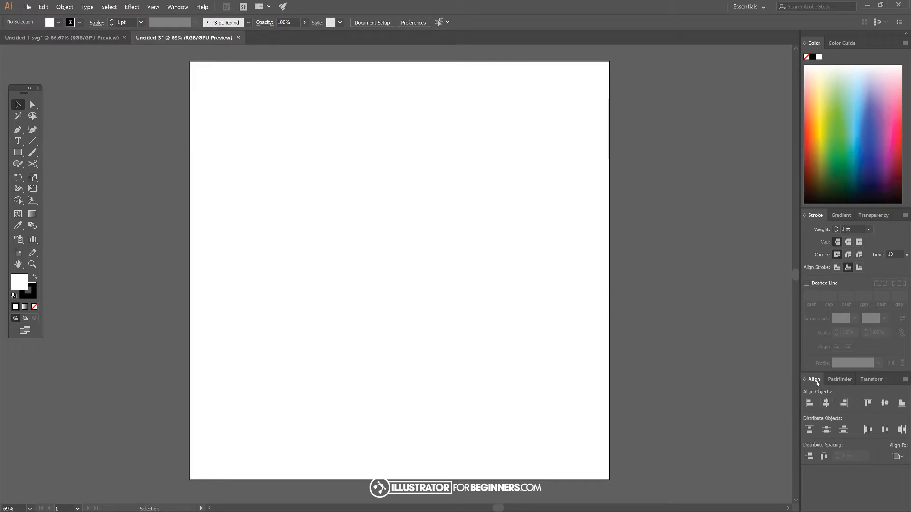
- Check that object alignment is set relative to the artboard
{"action": "left_click", "coordinate": [898, 456]}
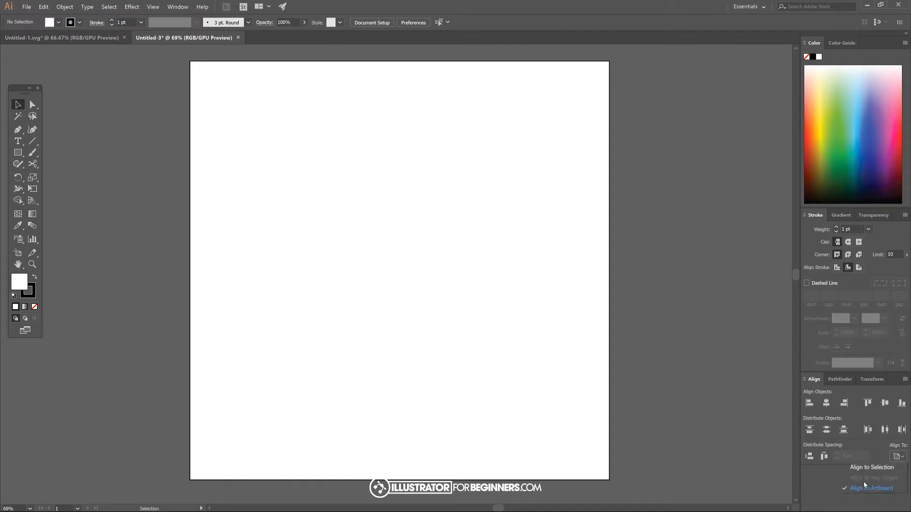
{"action": "left_click", "coordinate": [865, 446]}
- Draw a circle about 417 px across near the artboard's middle, with a black fill and no stroke
{"action": "left_click", "coordinate": [18, 152]}
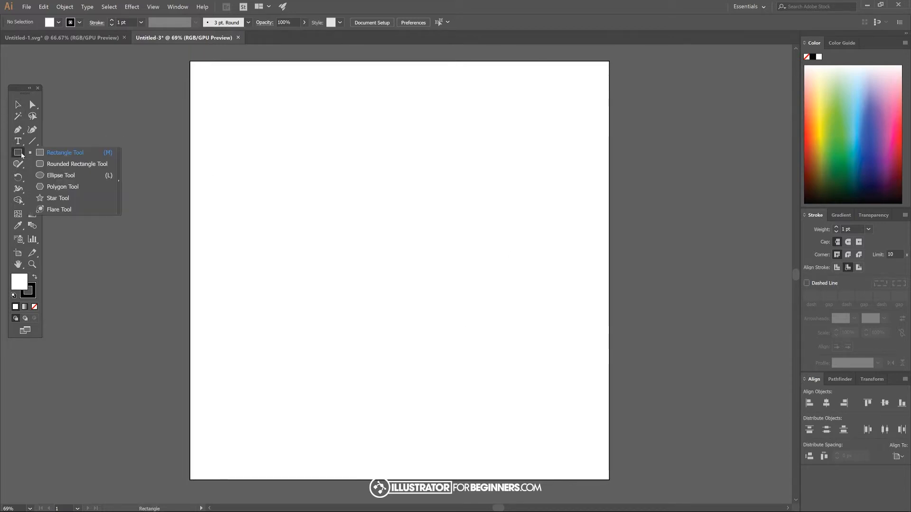
{"action": "left_click", "coordinate": [48, 176]}
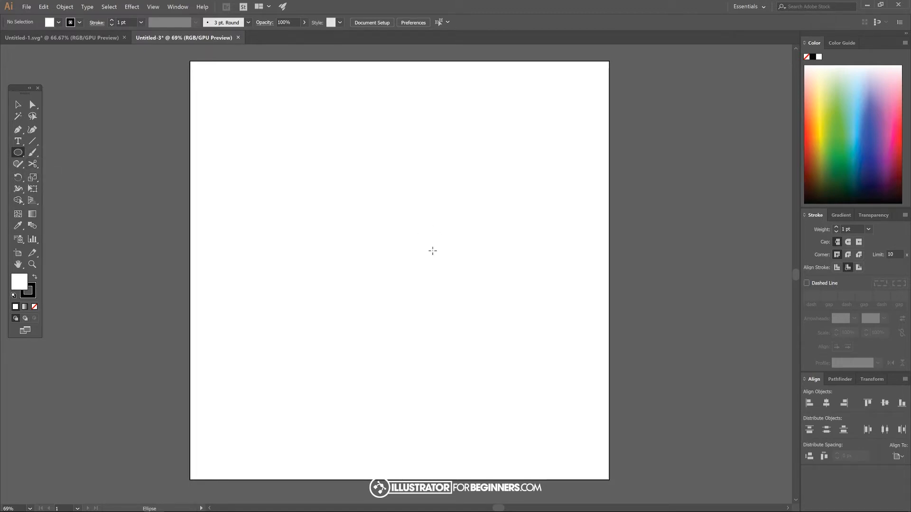
{"action": "left_click_drag", "start_coordinate": [394, 243], "coordinate": [464, 296]}
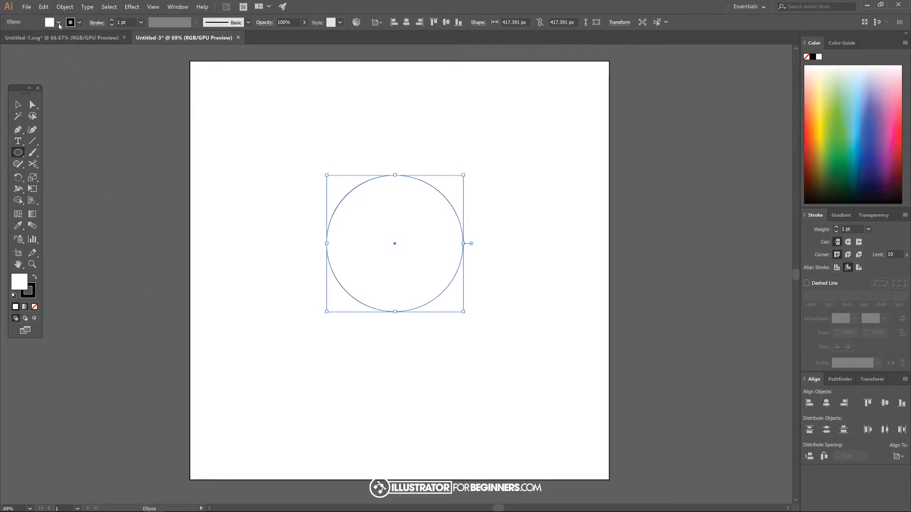
{"action": "left_click", "coordinate": [58, 24]}
{"action": "left_click", "coordinate": [26, 39]}
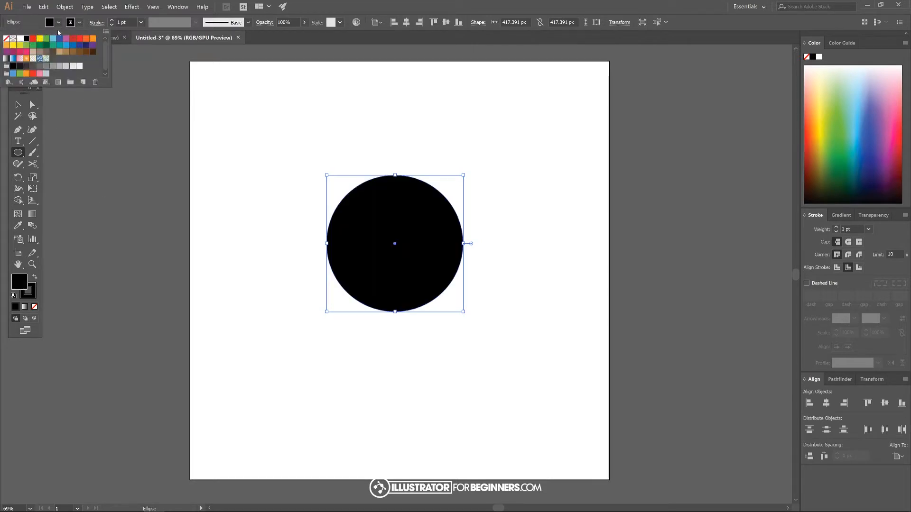
{"action": "left_click", "coordinate": [7, 39]}
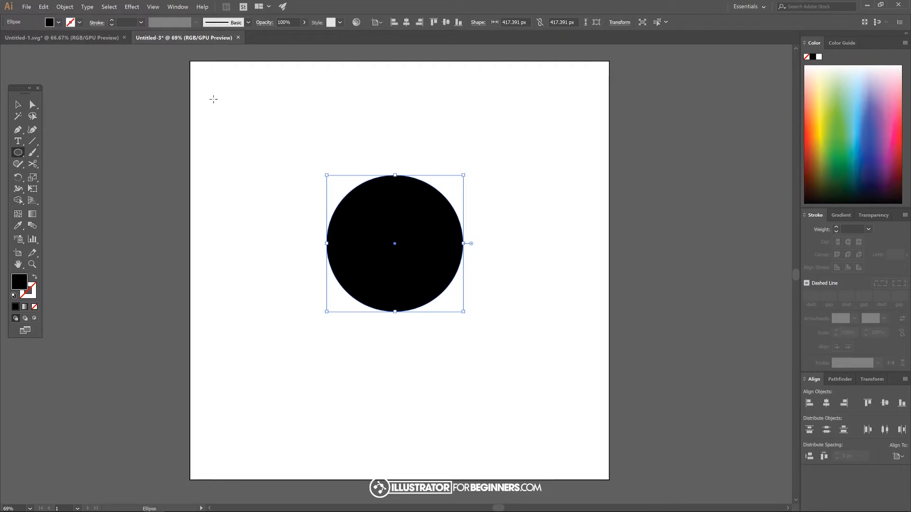
- Set the circle's opacity to 53% and center it horizontally and vertically on the artboard
{"action": "left_click", "coordinate": [304, 23]}
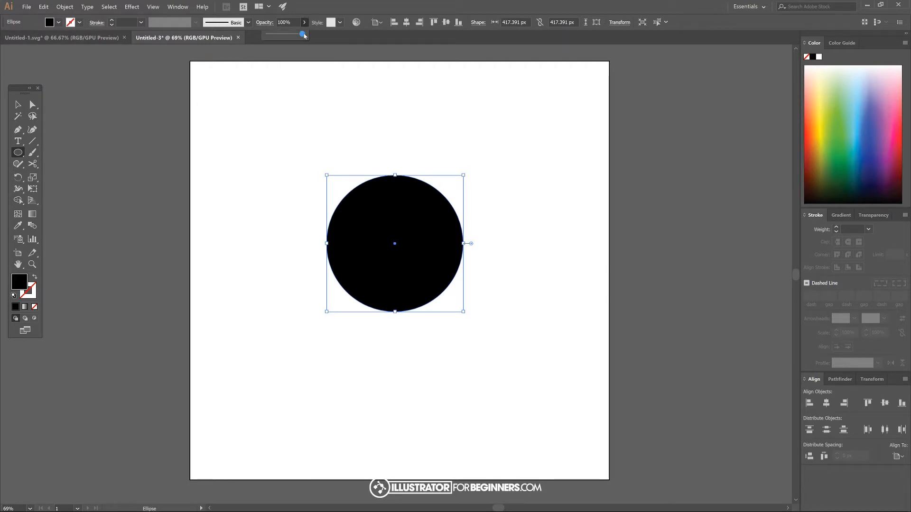
{"action": "left_click_drag", "start_coordinate": [304, 35], "coordinate": [288, 37]}
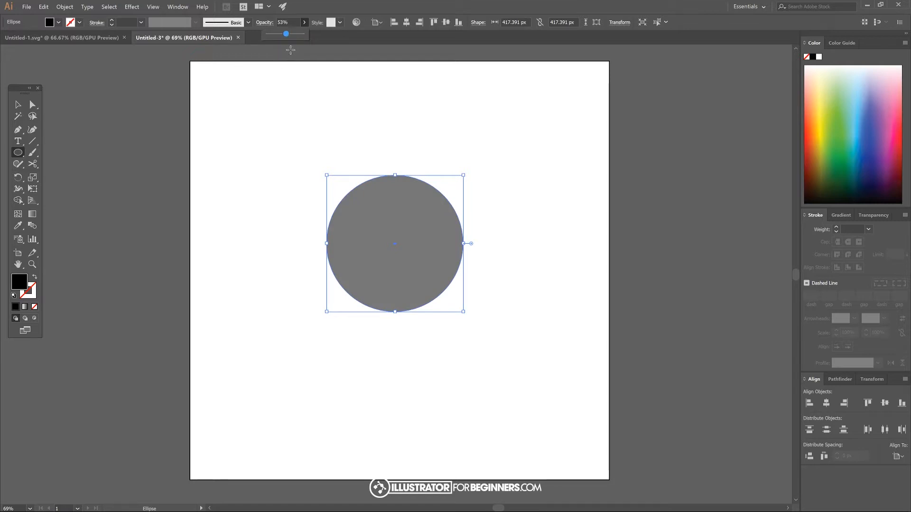
{"action": "left_click", "coordinate": [290, 50]}
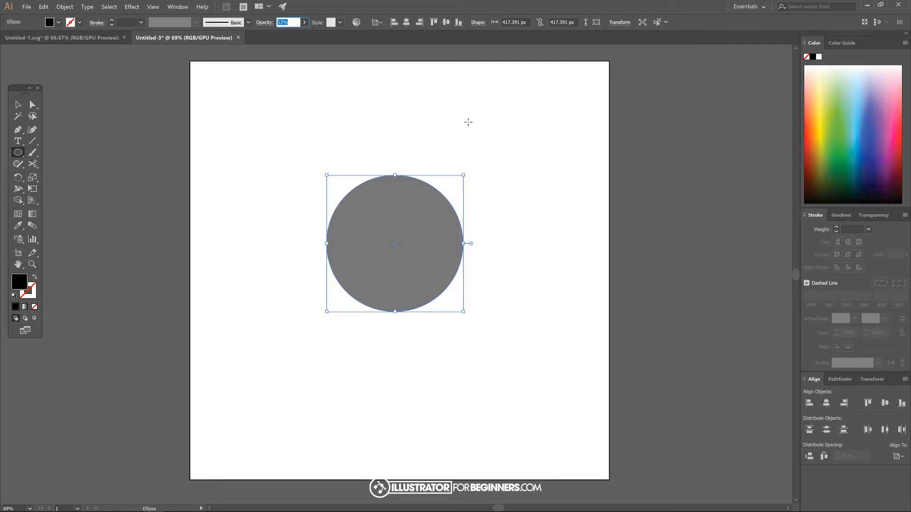
{"action": "left_click", "coordinate": [826, 404]}
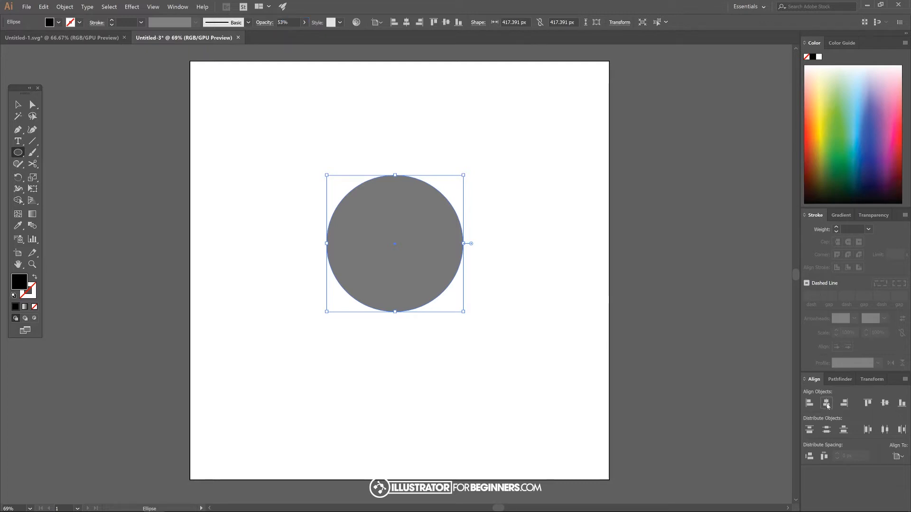
{"action": "left_click", "coordinate": [883, 403]}
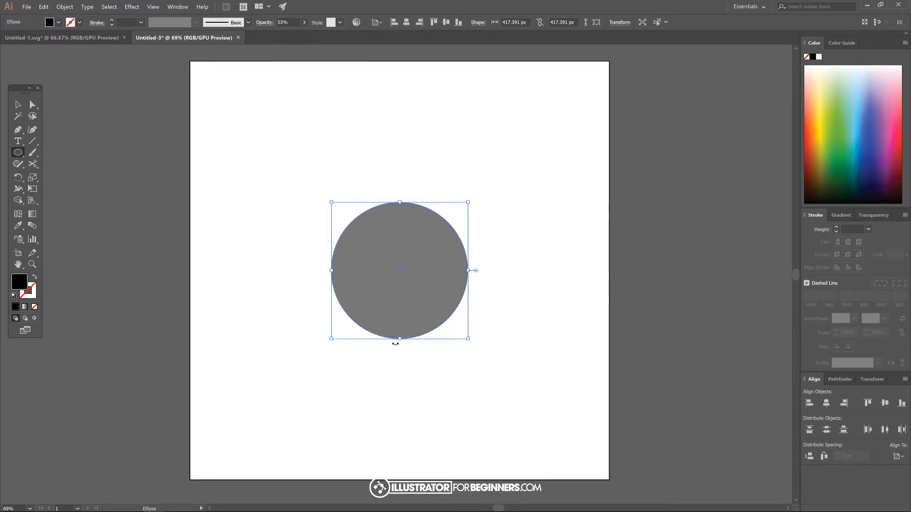
- Draw a square about 307 px wide over the artboard's upper-right edge, with a red fill and 59% opacity
{"action": "left_click", "coordinate": [18, 153]}
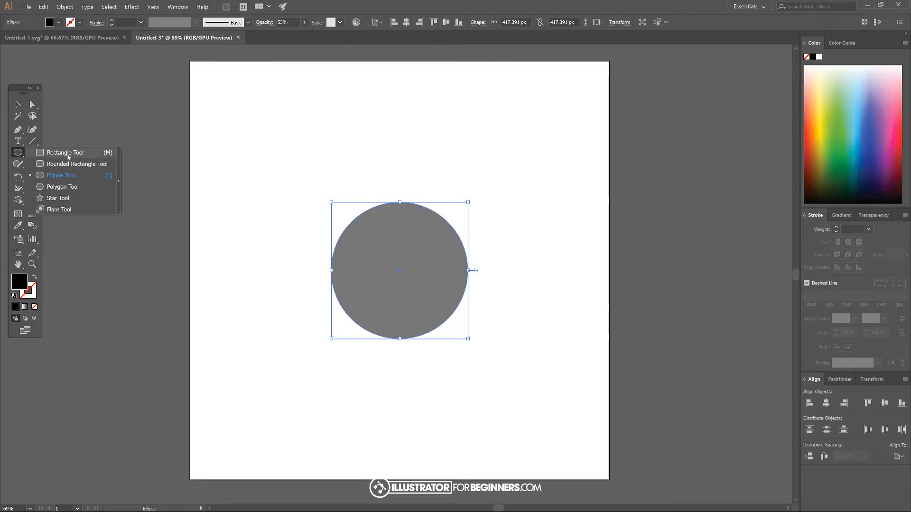
{"action": "left_click", "coordinate": [66, 153]}
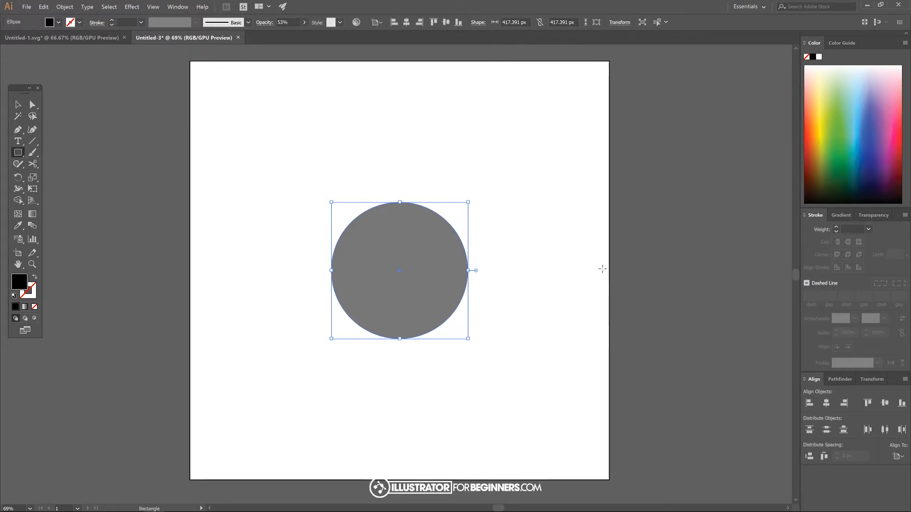
{"action": "left_click_drag", "start_coordinate": [568, 141], "coordinate": [619, 190]}
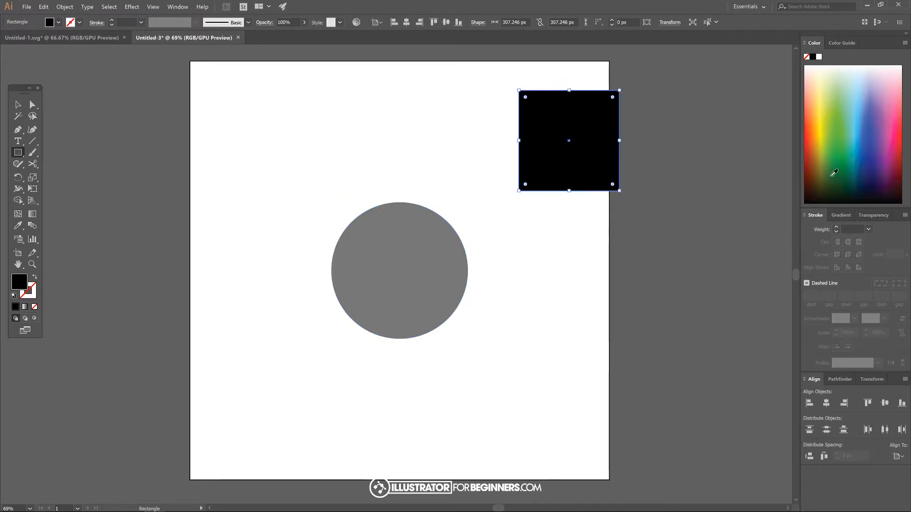
{"action": "left_click", "coordinate": [838, 134]}
{"action": "left_click_drag", "start_coordinate": [841, 131], "coordinate": [803, 148]}
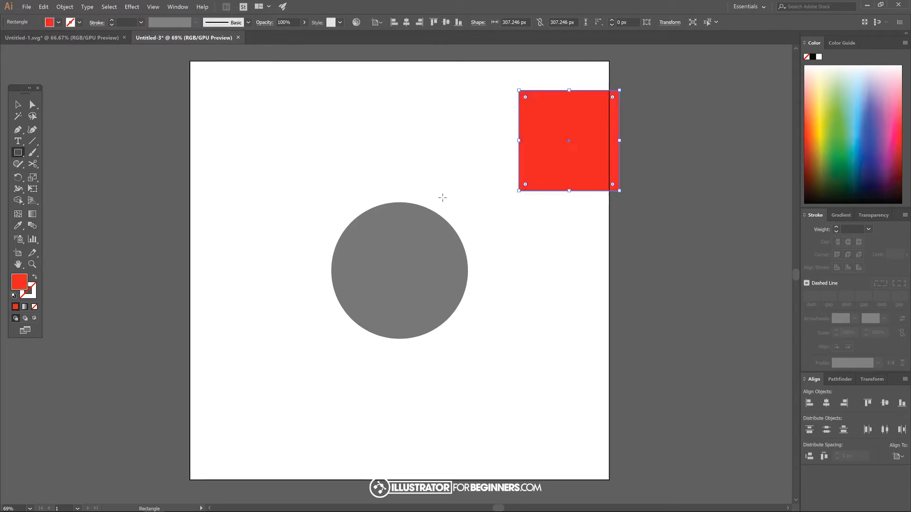
{"action": "left_click", "coordinate": [304, 22]}
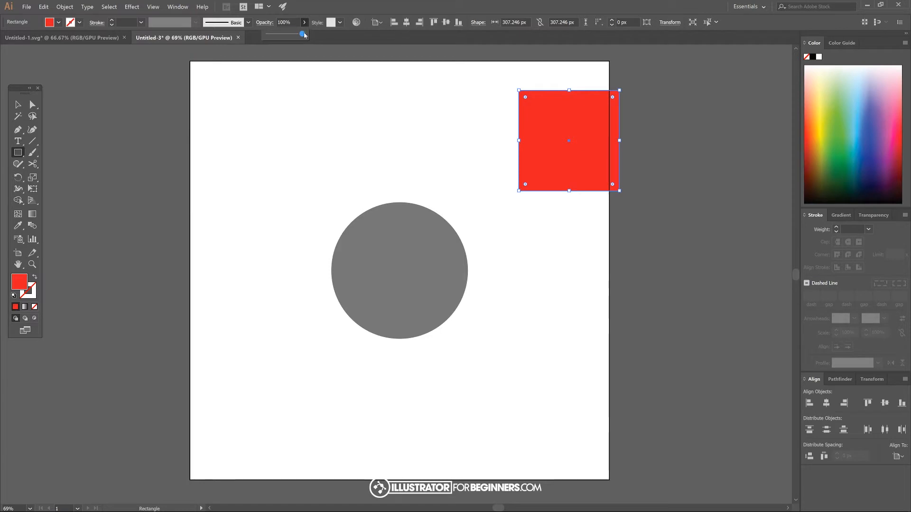
{"action": "left_click_drag", "start_coordinate": [304, 35], "coordinate": [287, 34]}
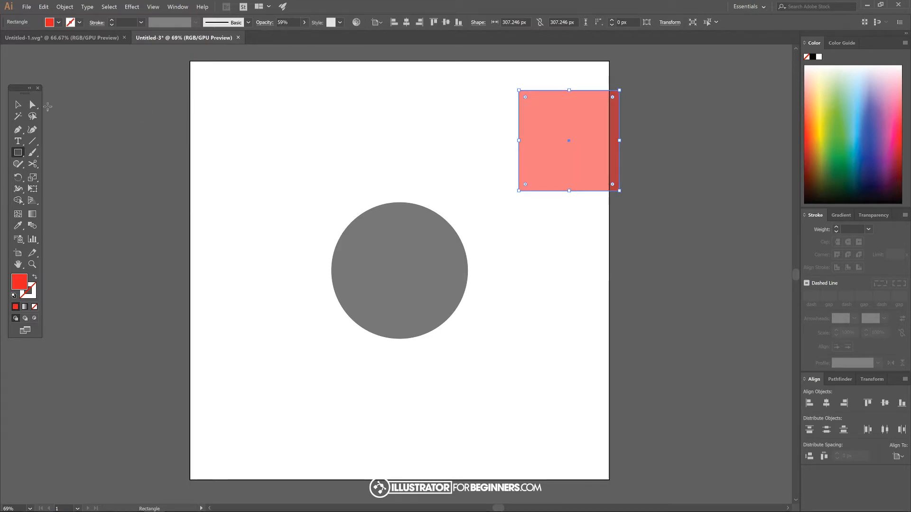
- Place a green-filled copy of the red square flush against its right edge
{"action": "left_click", "coordinate": [20, 106]}
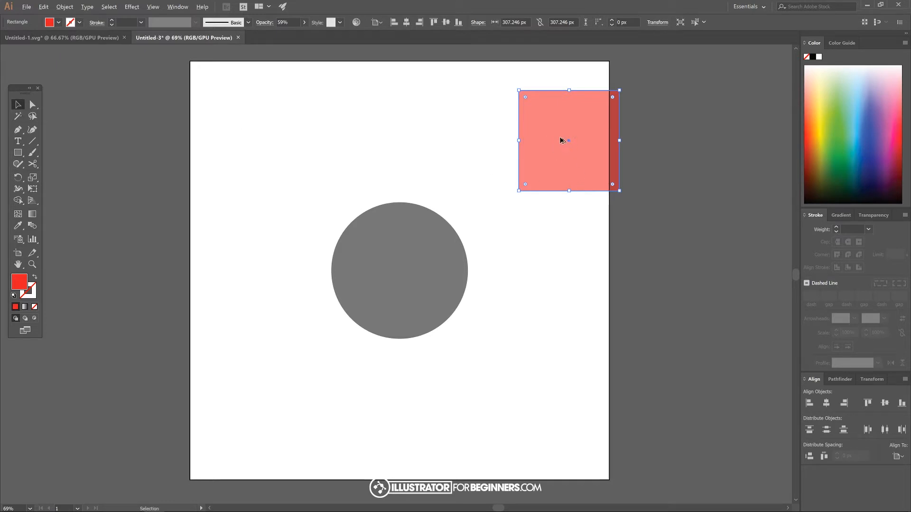
{"action": "left_click_drag", "start_coordinate": [536, 143], "coordinate": [665, 147]}
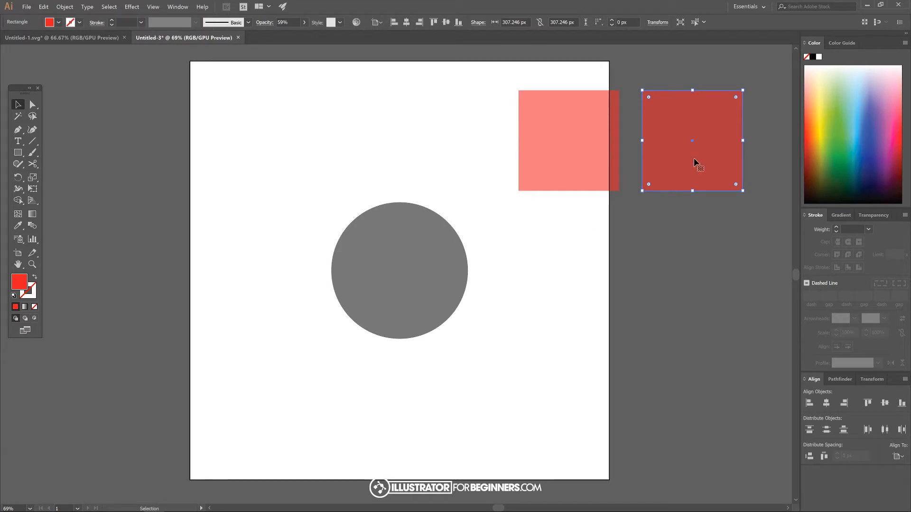
{"action": "left_click_drag", "start_coordinate": [838, 132], "coordinate": [839, 141]}
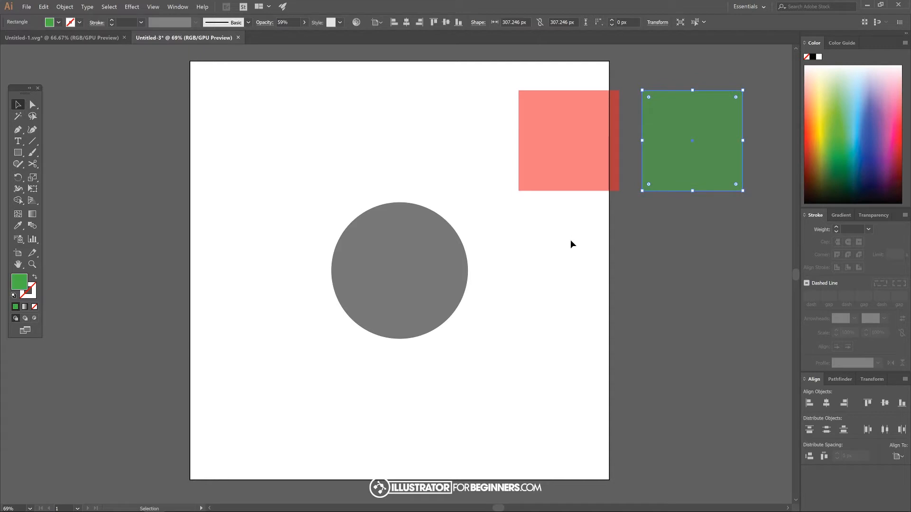
{"action": "key", "text": "a"}
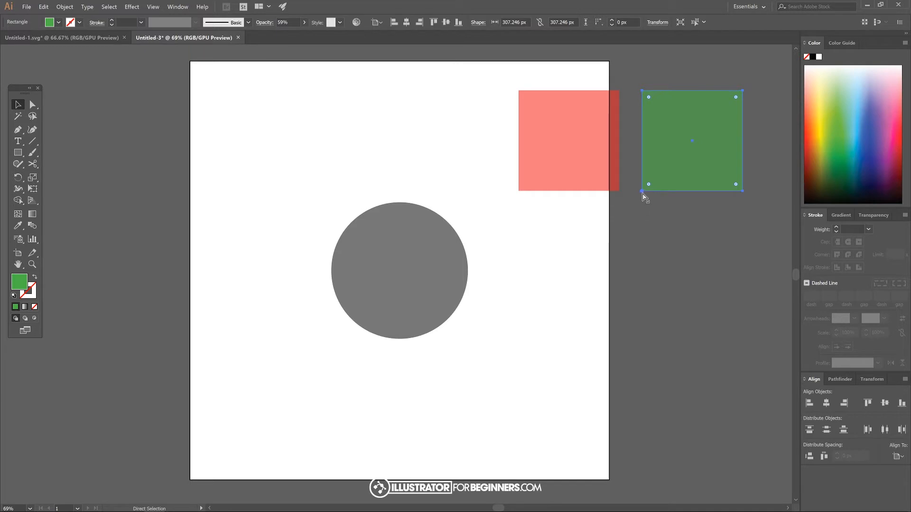
{"action": "left_click_drag", "start_coordinate": [643, 194], "coordinate": [620, 194]}
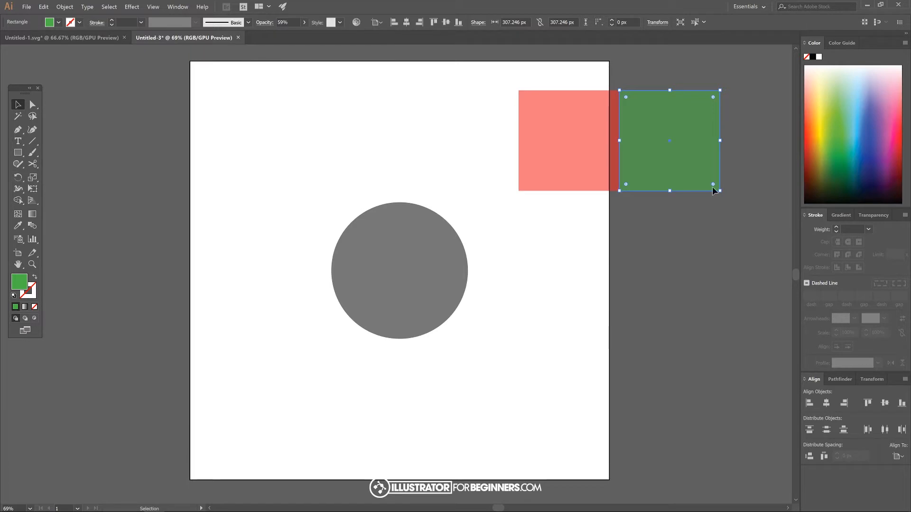
- Place a copy of the red and green pair, rotated 180°, flush beneath the original pair to form a two-by-two checkerboard
{"action": "left_click", "coordinate": [551, 116], "text": "shift"}
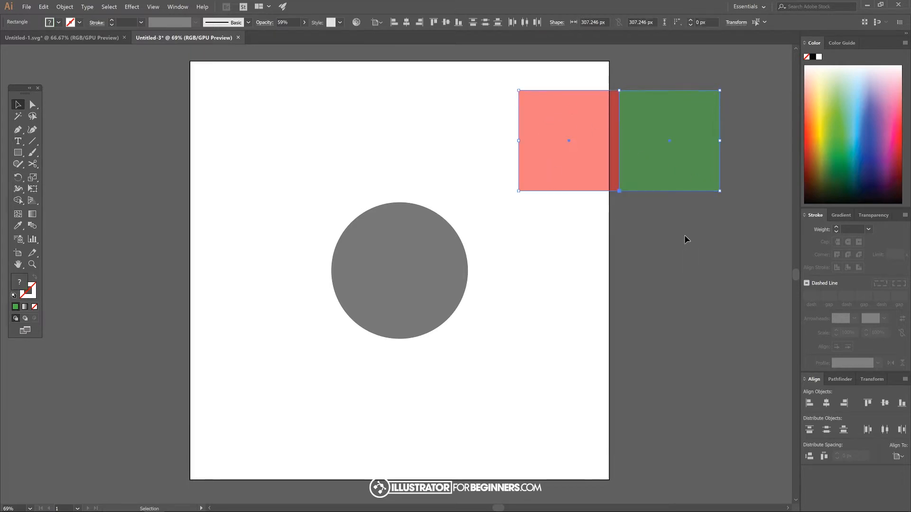
{"action": "left_click_drag", "start_coordinate": [660, 123], "coordinate": [655, 215]}
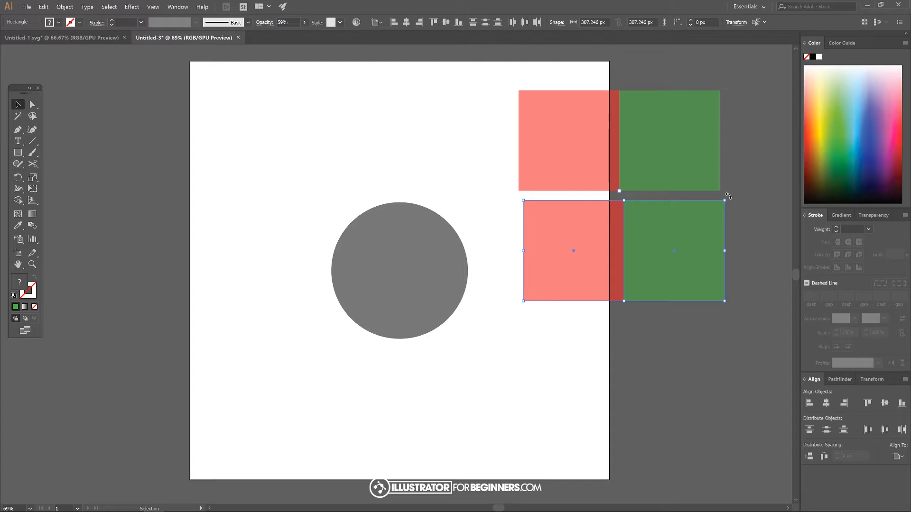
{"action": "left_click_drag", "start_coordinate": [728, 196], "coordinate": [562, 299]}
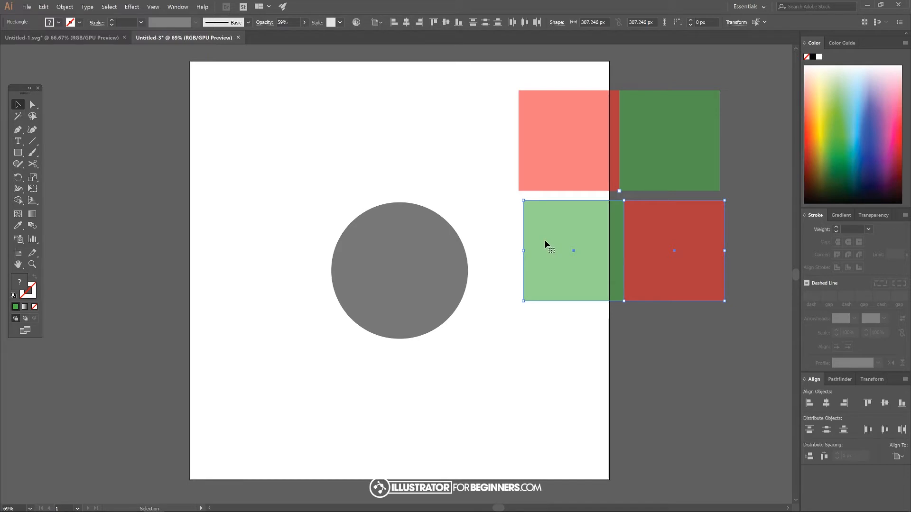
{"action": "key", "text": "a"}
{"action": "left_click_drag", "start_coordinate": [522, 204], "coordinate": [519, 192]}
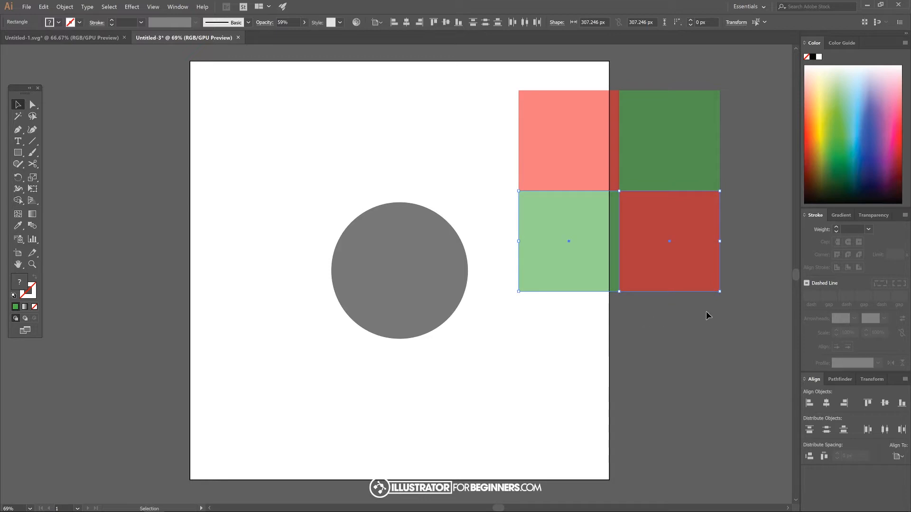
- Group all four squares and rotate the group 45° into a diamond
{"action": "left_click", "coordinate": [555, 125], "text": "shift"}
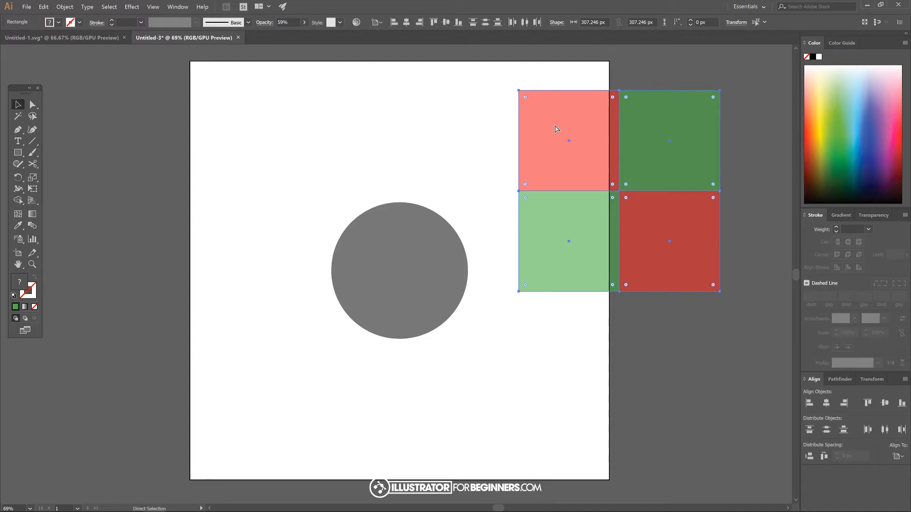
{"action": "key", "text": "ctrl+g"}
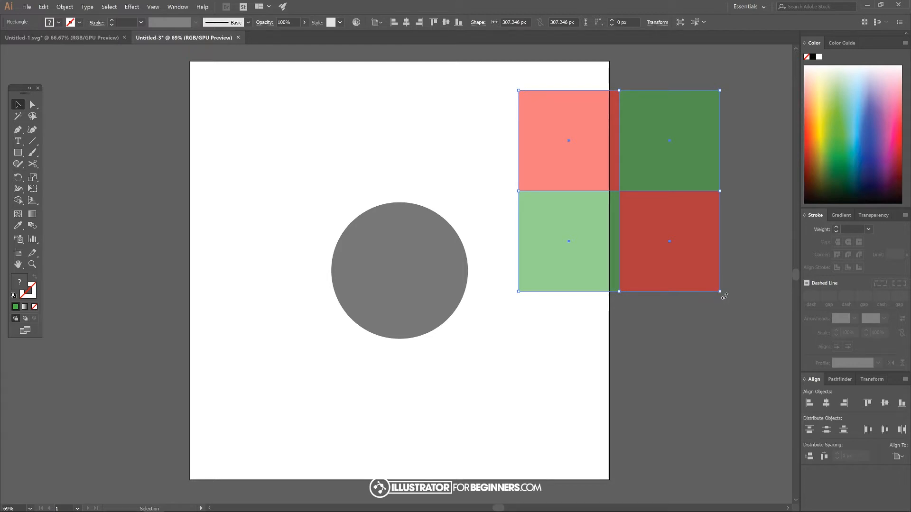
{"action": "left_click_drag", "start_coordinate": [724, 296], "coordinate": [761, 195]}
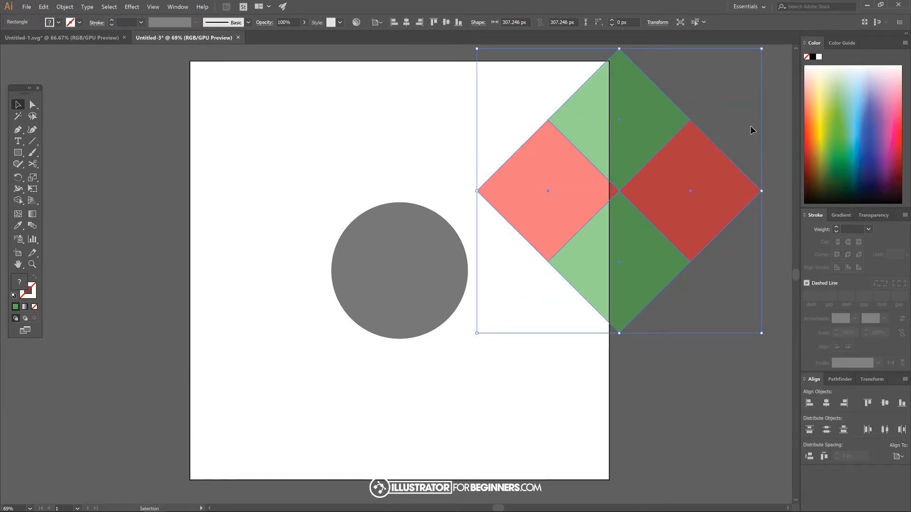
- Center the diamond group on the artboard and enlarge it proportionally from its center until each square measures about 378 px
{"action": "left_click", "coordinate": [826, 404]}
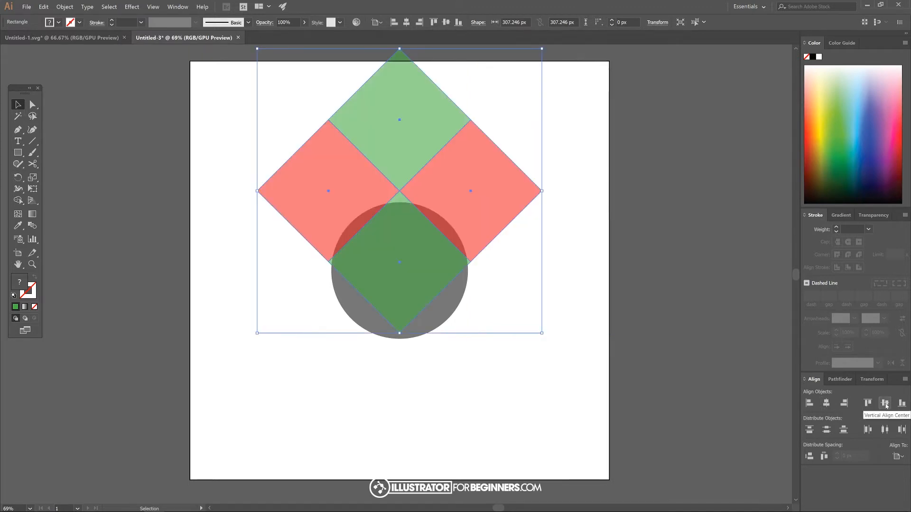
{"action": "left_click", "coordinate": [885, 403]}
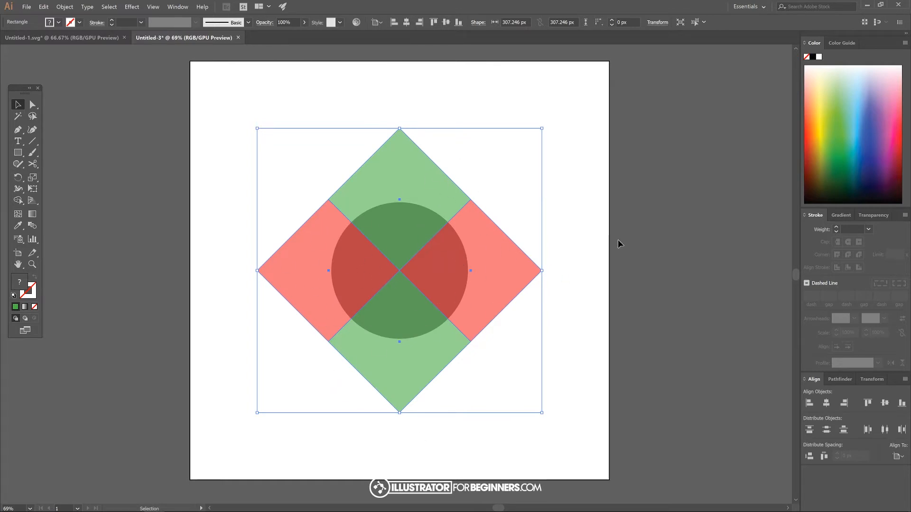
{"action": "left_click_drag", "start_coordinate": [542, 270], "coordinate": [455, 271]}
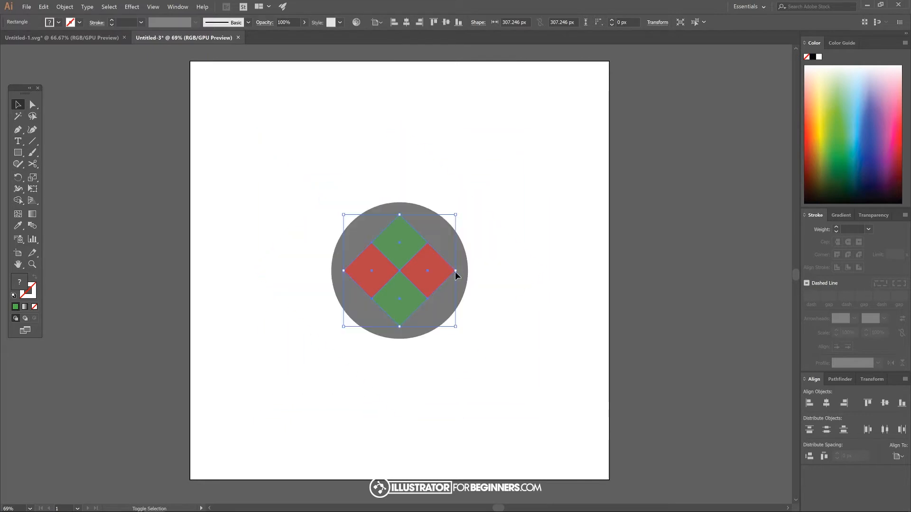
{"action": "key", "text": "ctrl+z"}
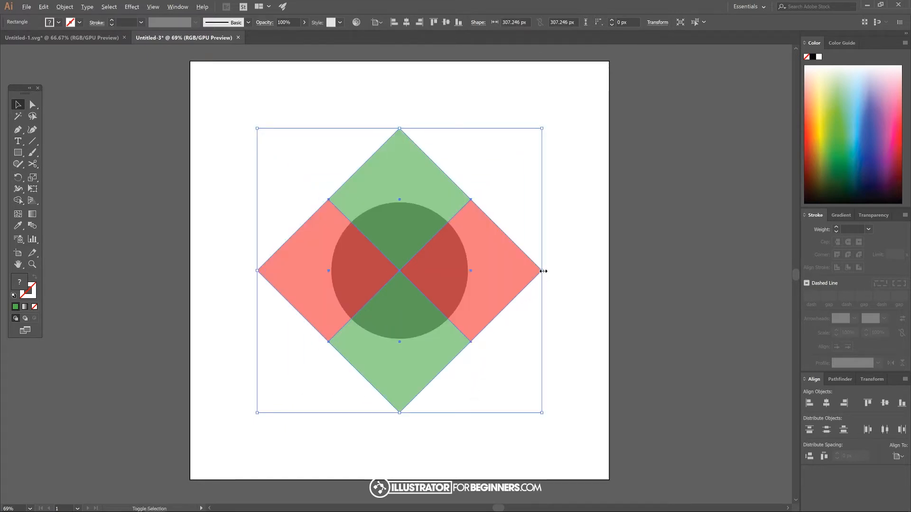
{"action": "left_click_drag", "start_coordinate": [542, 270], "coordinate": [575, 270]}
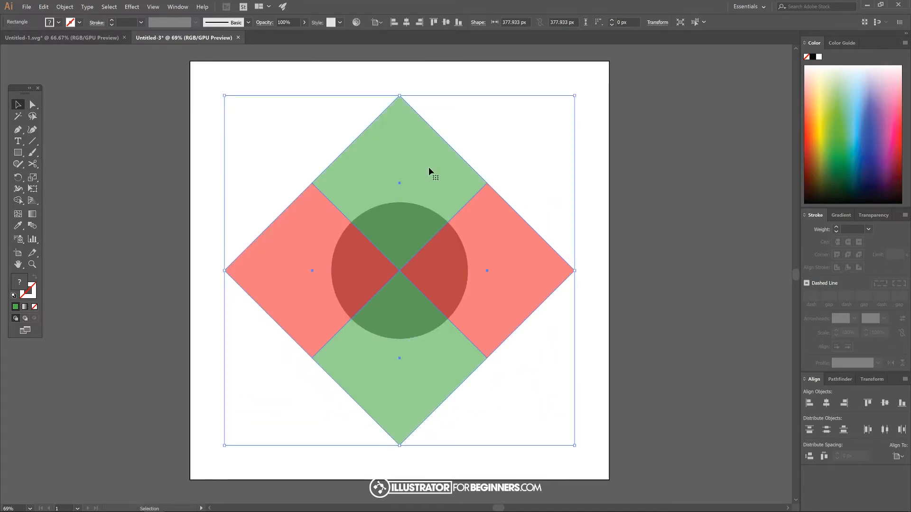
{"action": "scroll", "coordinate": [425, 285], "scroll_direction": "down", "scroll_amount": 1}
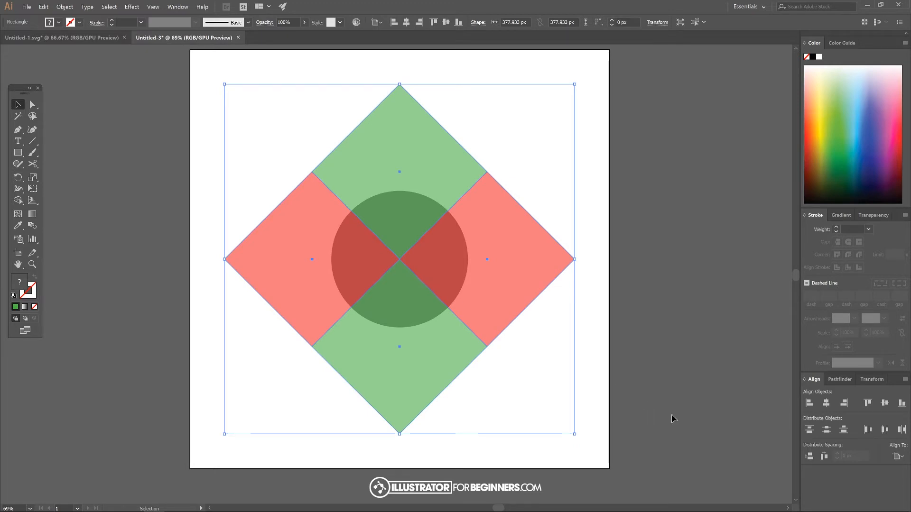
- Remove the four areas of the diamond lying outside the circle with the Shape Builder tool
{"action": "left_click_drag", "start_coordinate": [674, 415], "coordinate": [198, 118]}
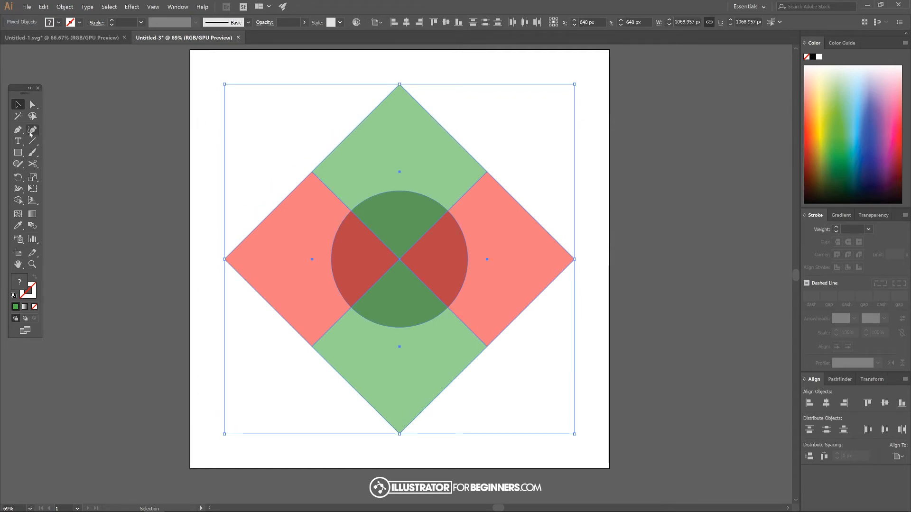
{"action": "left_click", "coordinate": [18, 201]}
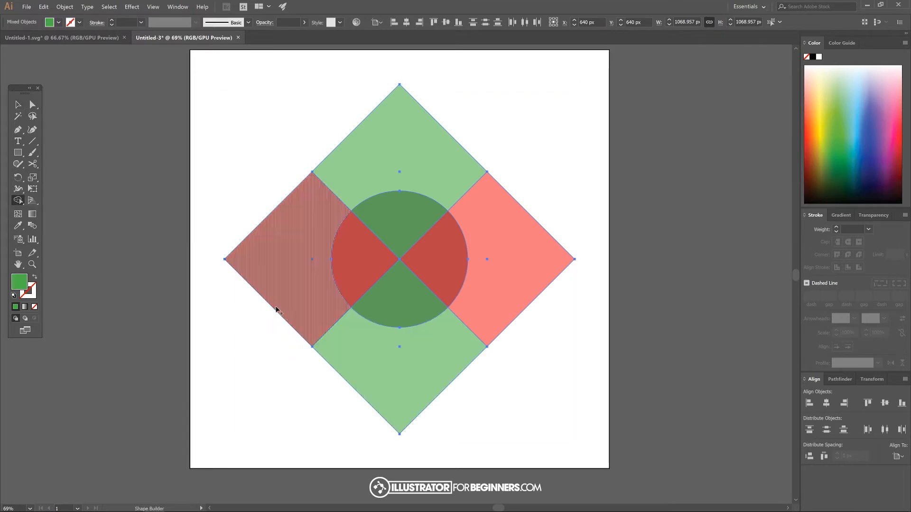
{"action": "left_click", "coordinate": [302, 237], "text": "alt"}
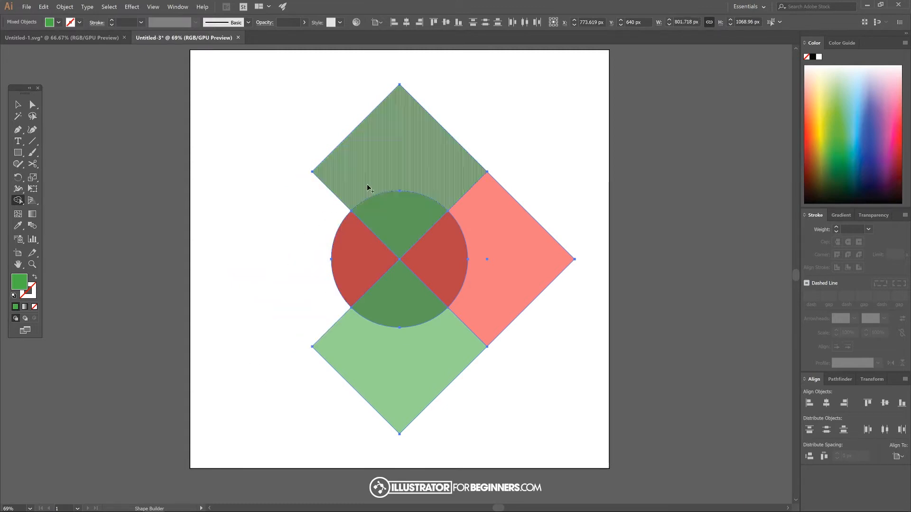
{"action": "left_click", "coordinate": [401, 152], "text": "alt"}
{"action": "left_click", "coordinate": [515, 218], "text": "alt"}
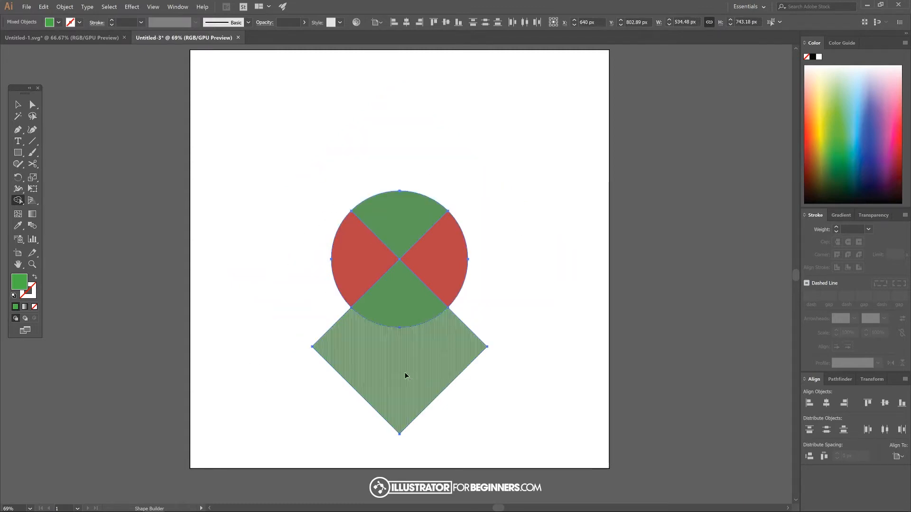
{"action": "left_click", "coordinate": [406, 374], "text": "alt"}
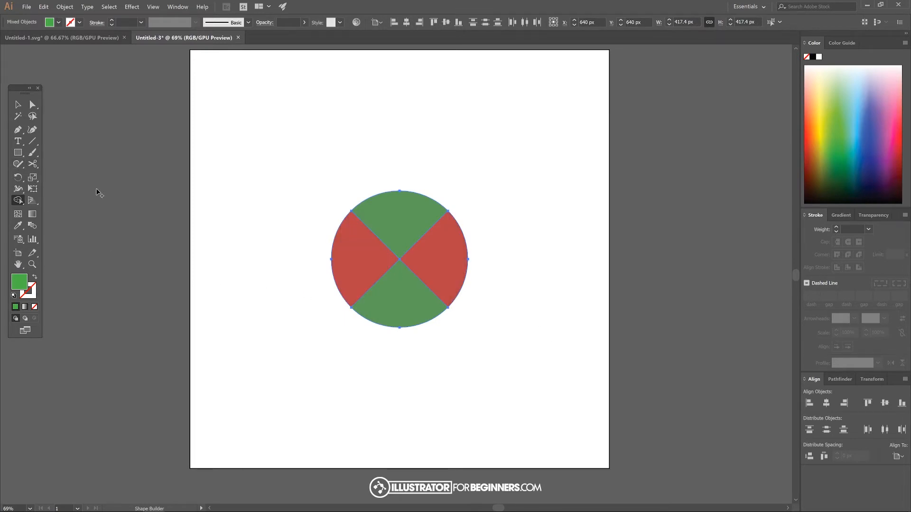
- Raise the artwork on the artboard and separate the dark circle, placing it straight below the red and green quadrant group
{"action": "left_click", "coordinate": [18, 105]}
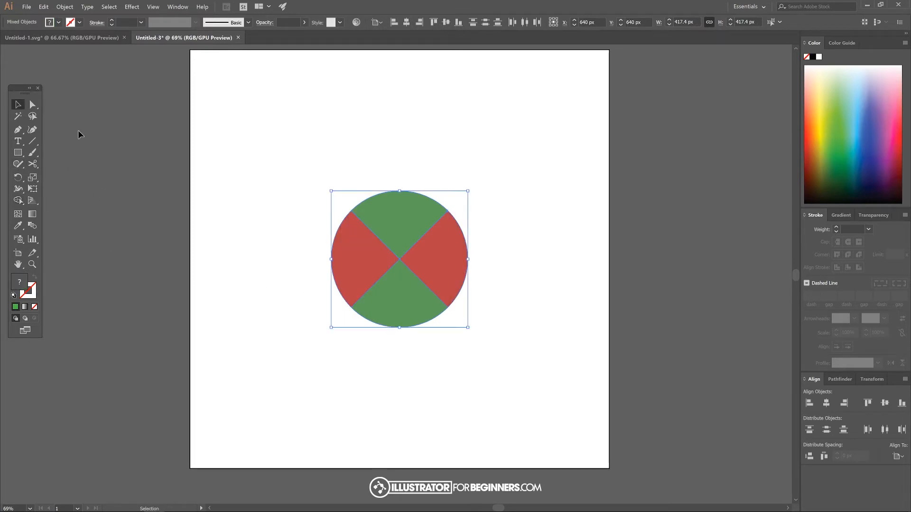
{"action": "key", "text": "ctrl+a"}
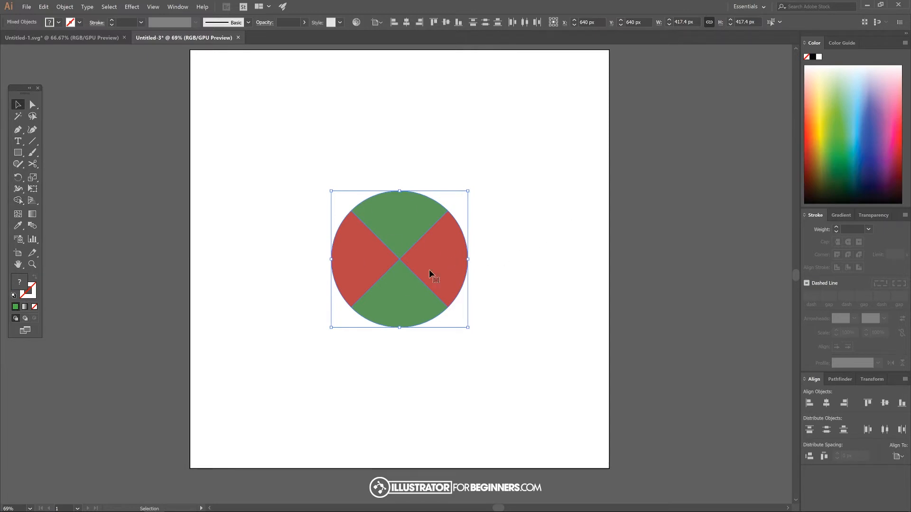
{"action": "left_click_drag", "start_coordinate": [446, 276], "coordinate": [450, 159]}
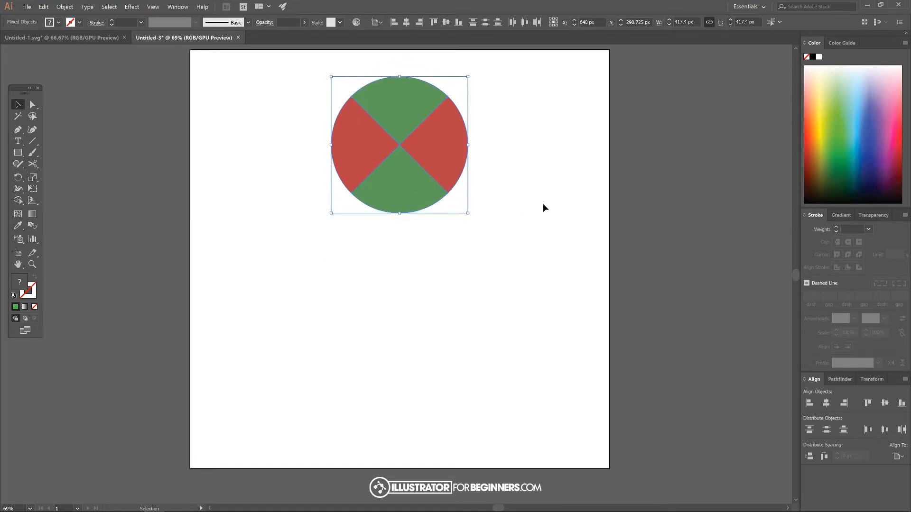
{"action": "left_click", "coordinate": [694, 142]}
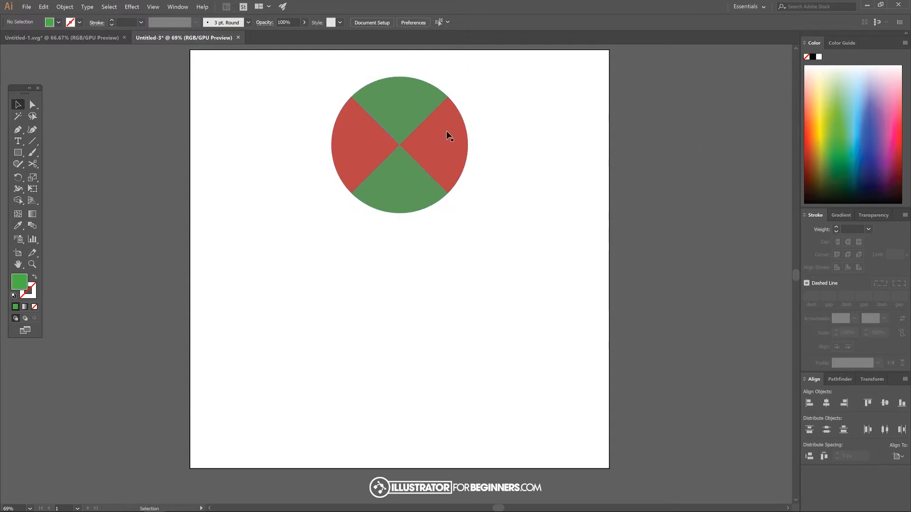
{"action": "left_click_drag", "start_coordinate": [455, 125], "coordinate": [482, 199]}
{"action": "left_click_drag", "start_coordinate": [411, 109], "coordinate": [412, 341]}
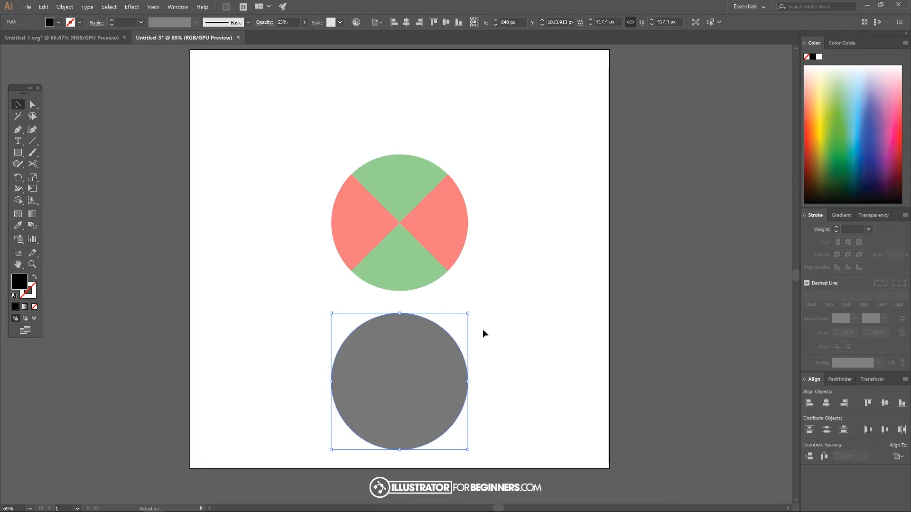
- Place a copy of the quadrant group beyond its upper right side and rotate the copy 90°
{"action": "left_click", "coordinate": [413, 217]}
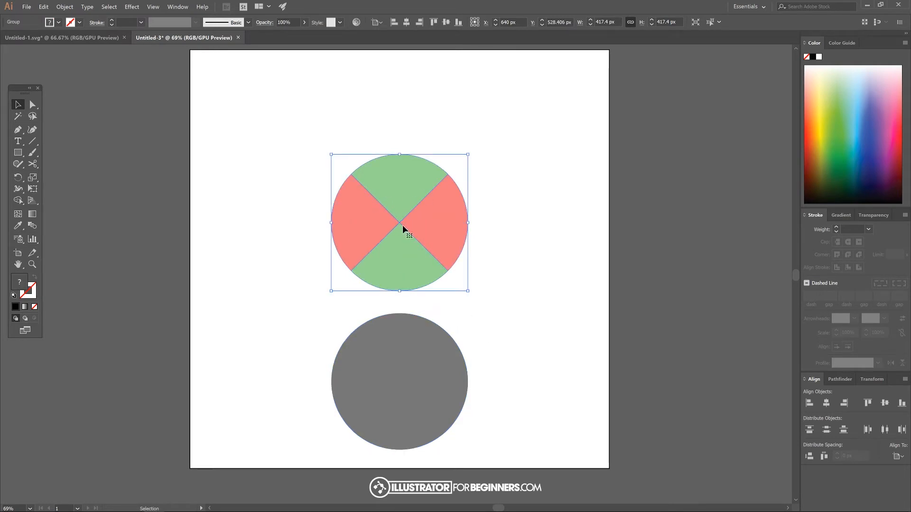
{"action": "left_click_drag", "start_coordinate": [394, 230], "coordinate": [541, 193]}
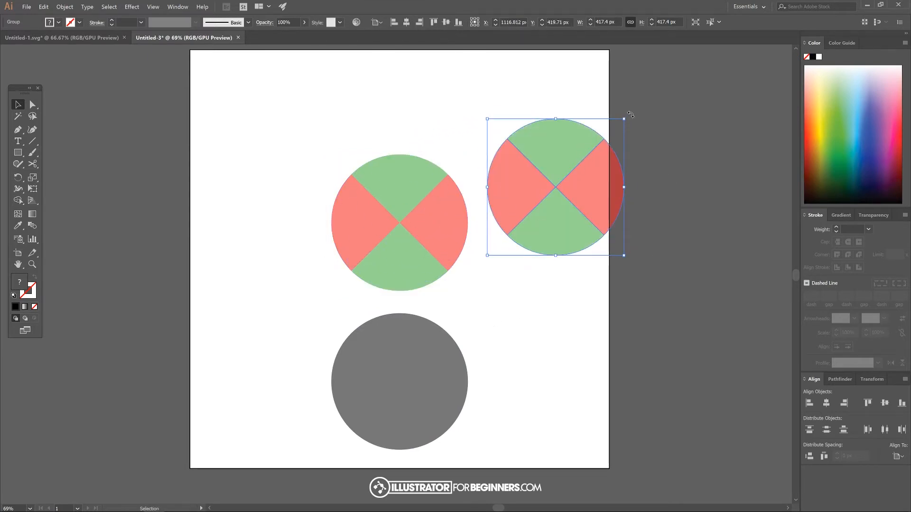
{"action": "left_click_drag", "start_coordinate": [630, 114], "coordinate": [658, 202]}
{"action": "left_click_drag", "start_coordinate": [631, 257], "coordinate": [551, 228]}
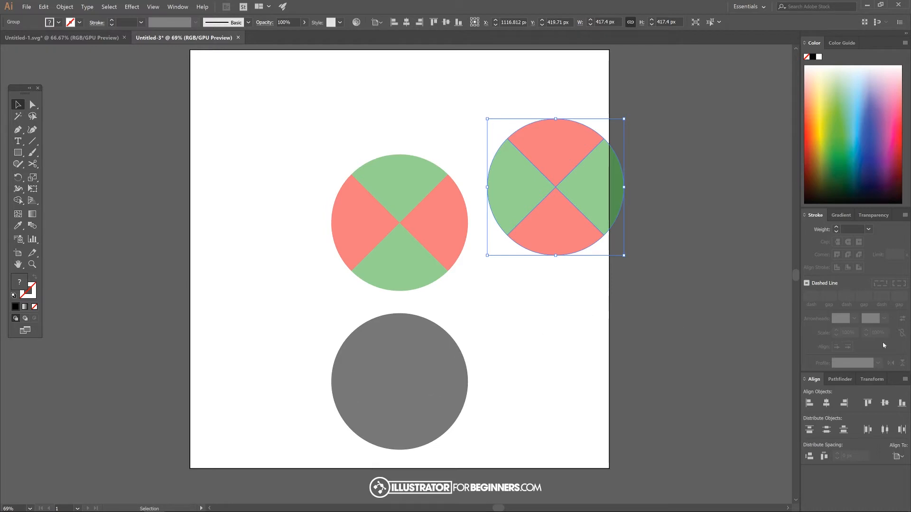
- Center the rotated copy on the artboard and shrink it proportionally from its center to about 147 px
{"action": "left_click", "coordinate": [829, 409]}
{"action": "left_click", "coordinate": [884, 404]}
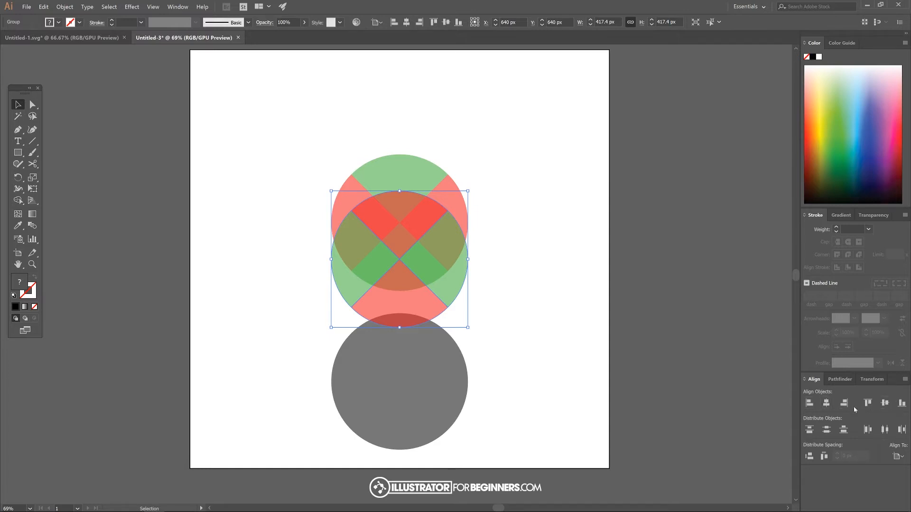
{"action": "left_click_drag", "start_coordinate": [468, 327], "coordinate": [425, 297]}
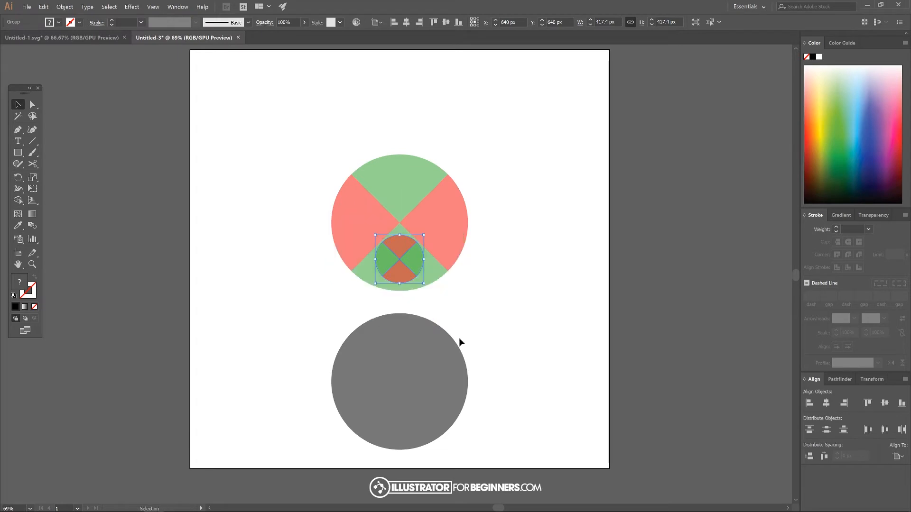
- Center the large quadrant group vertically on the artboard and shrink the inner group from its center to about 133 px
{"action": "left_click", "coordinate": [410, 184]}
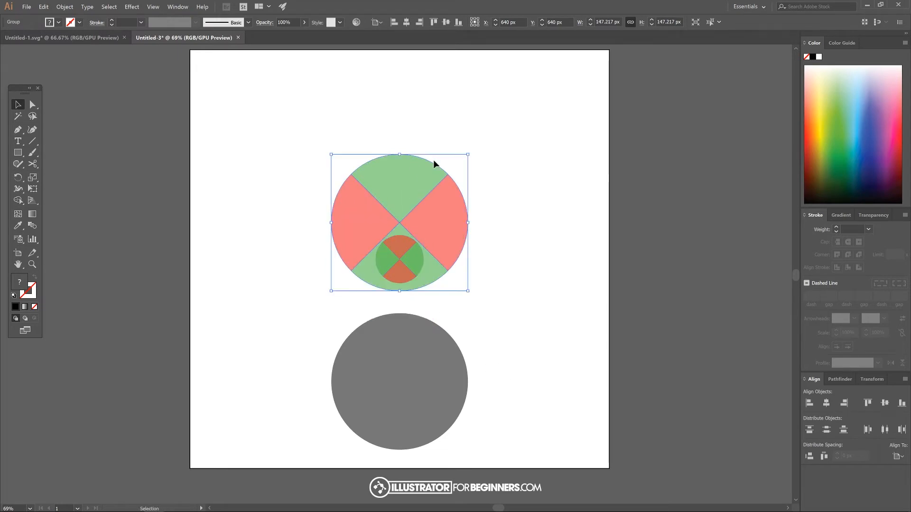
{"action": "left_click", "coordinate": [886, 403]}
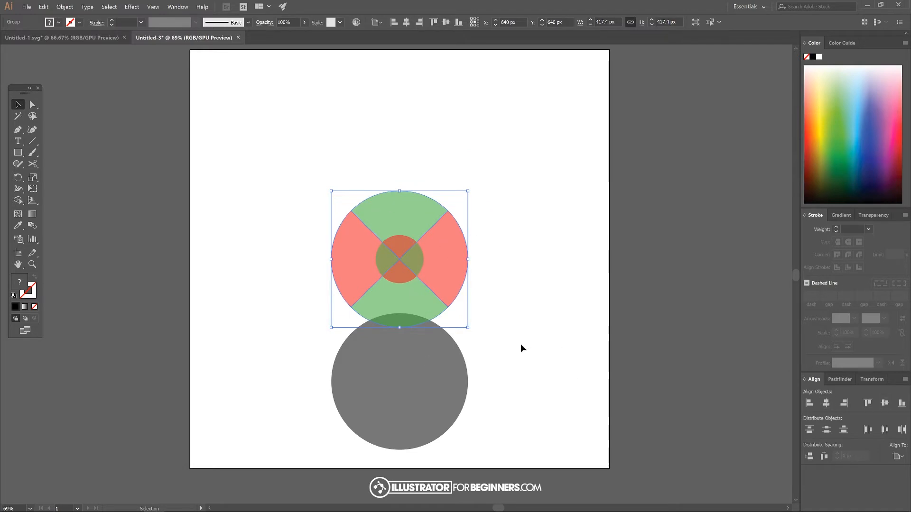
{"action": "left_click", "coordinate": [405, 275]}
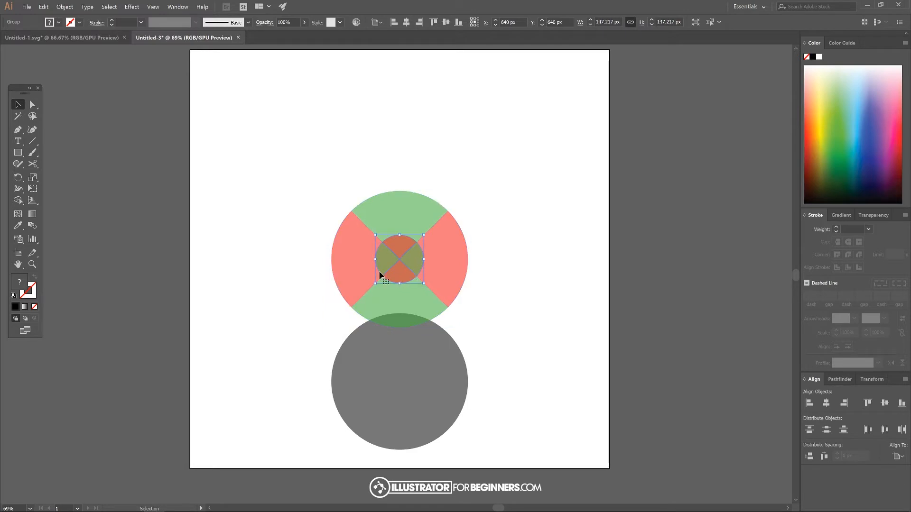
{"action": "mouse_move", "coordinate": [422, 284]}
{"action": "left_mouse_down"}
{"action": "mouse_move", "coordinate": [414, 276]}
{"action": "mouse_move", "coordinate": [421, 279]}
{"action": "left_mouse_up"}
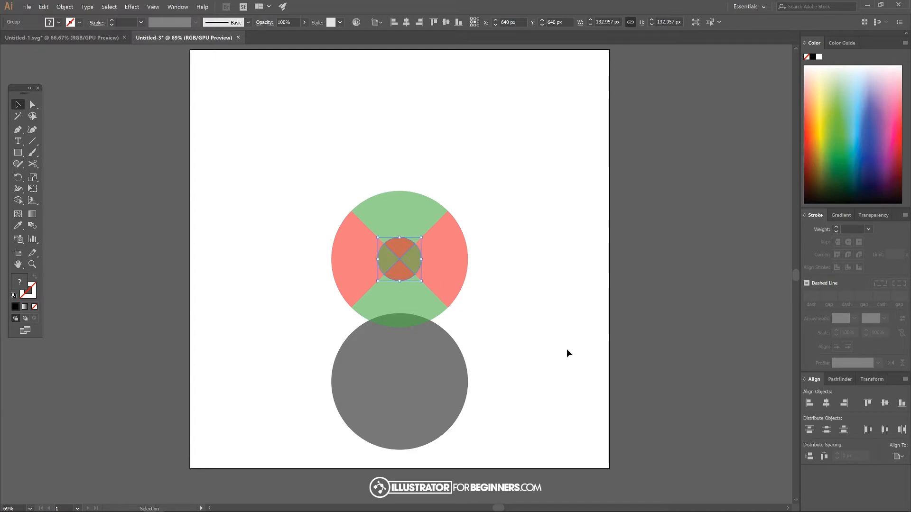
- Flatten all the circles together vertically to about 394 px overall height and move the gray ellipse straight down, clear of the colored ones
{"action": "scroll", "coordinate": [559, 350], "scroll_direction": "down", "scroll_amount": 1}
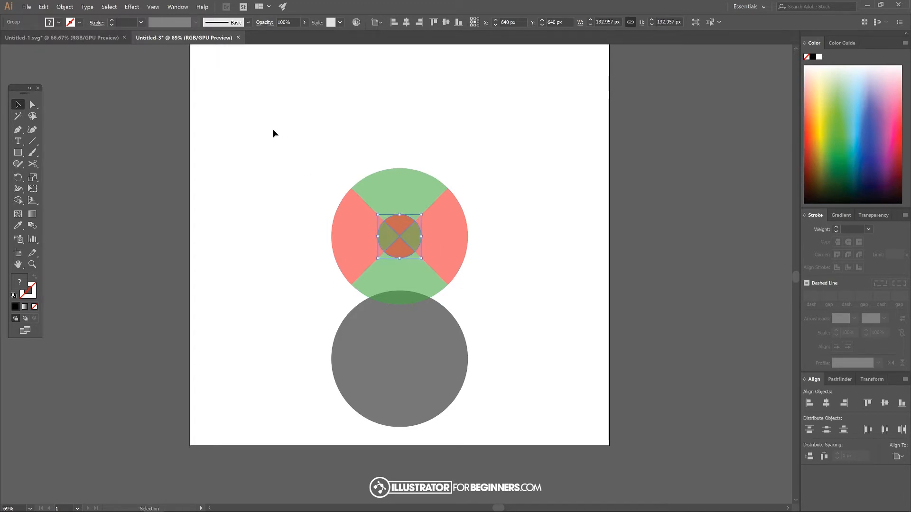
{"action": "left_click_drag", "start_coordinate": [261, 122], "coordinate": [523, 436]}
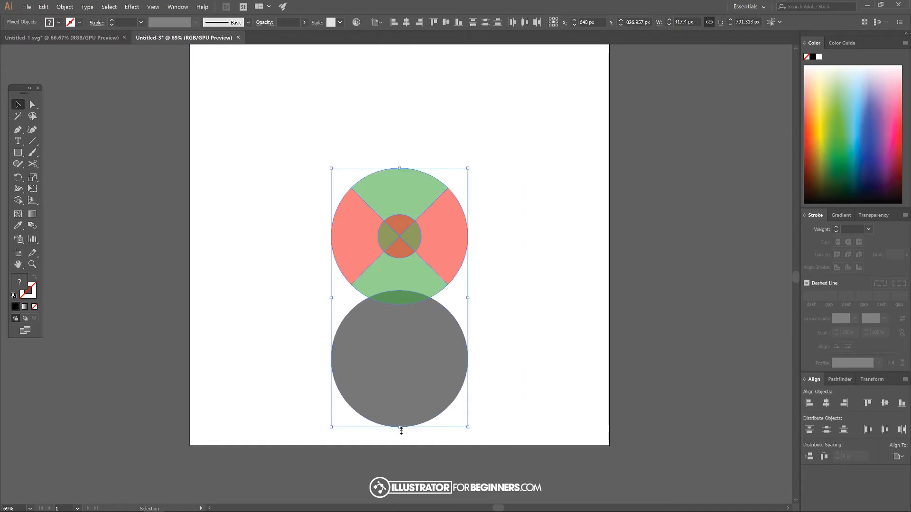
{"action": "left_click_drag", "start_coordinate": [401, 431], "coordinate": [404, 298]}
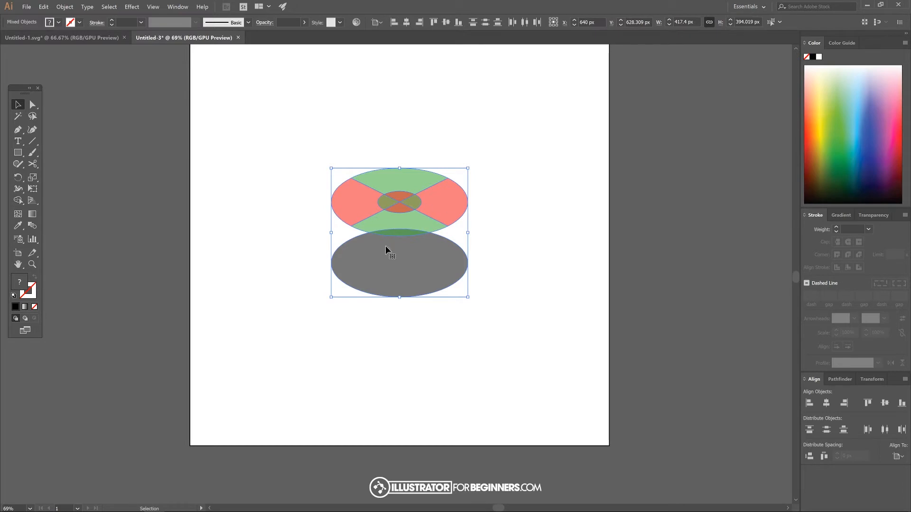
{"action": "left_click", "coordinate": [555, 210]}
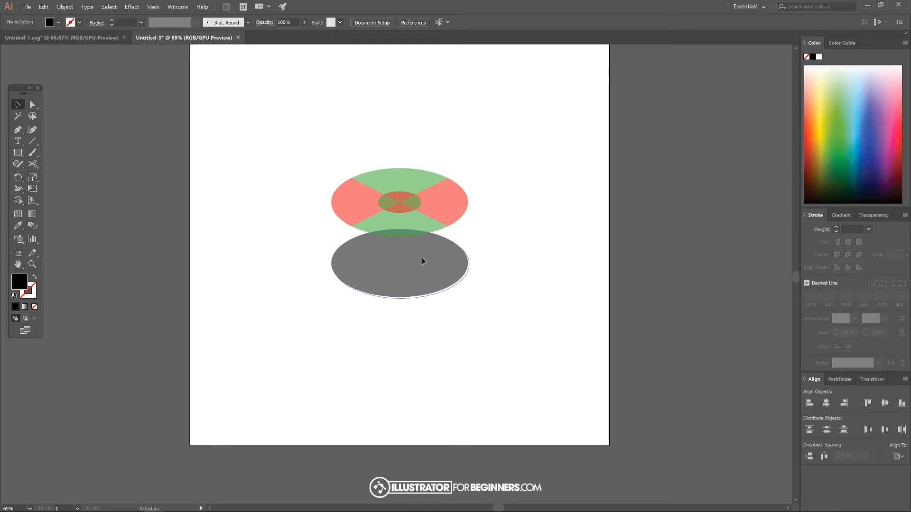
{"action": "left_click_drag", "start_coordinate": [422, 257], "coordinate": [432, 316]}
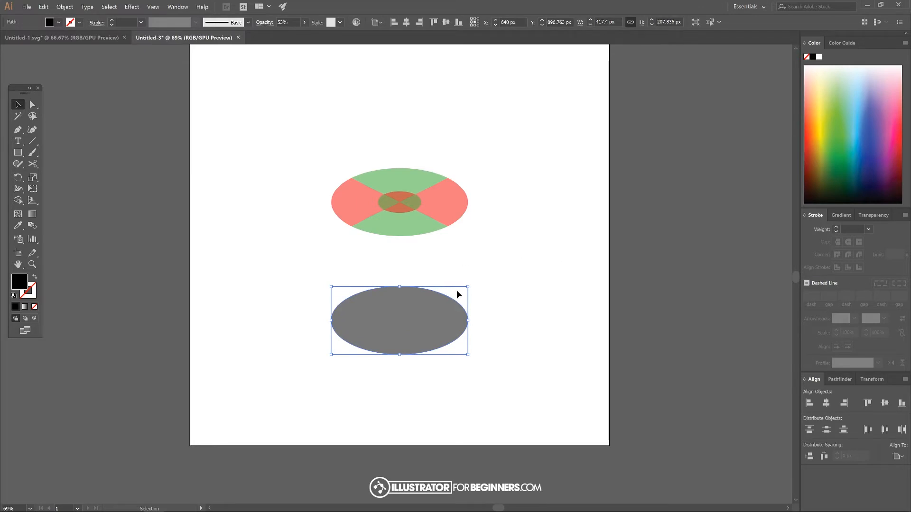
- Ungroup the large and small quadrant ellipses and set the opacity of all their segments to 100%
{"action": "left_click", "coordinate": [403, 206]}
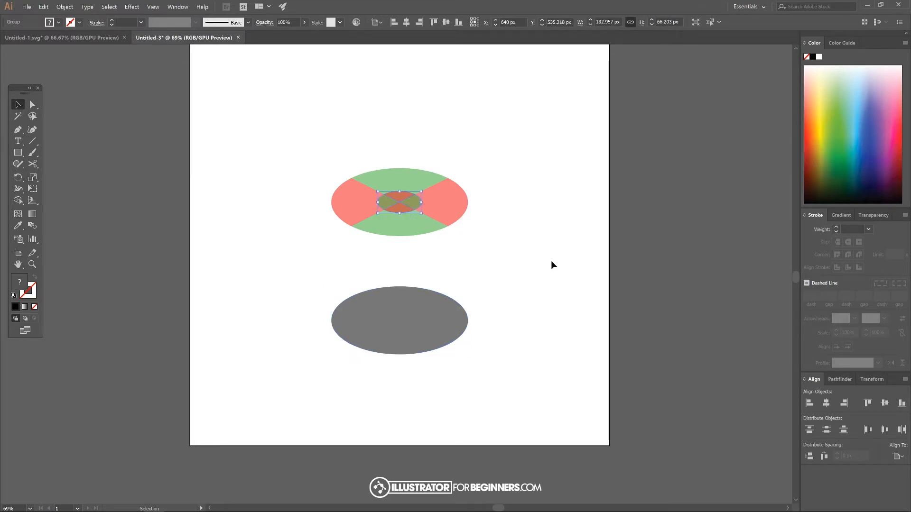
{"action": "left_click_drag", "start_coordinate": [570, 263], "coordinate": [305, 121]}
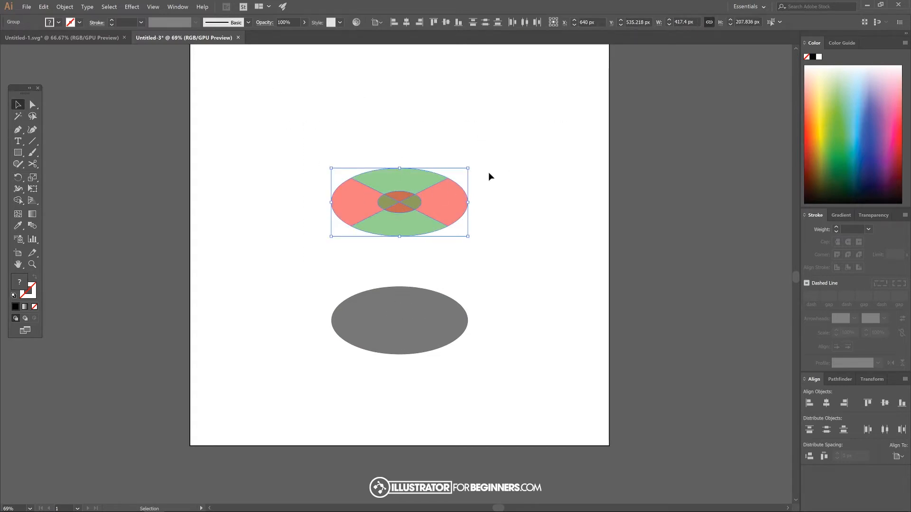
{"action": "key", "text": "ctrl"}
{"action": "left_click", "coordinate": [304, 22]}
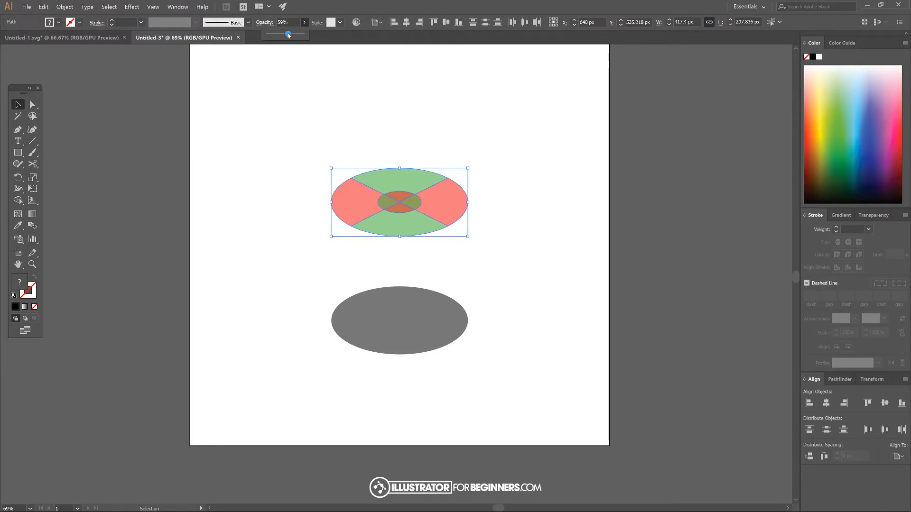
{"action": "left_click_drag", "start_coordinate": [288, 34], "coordinate": [303, 33]}
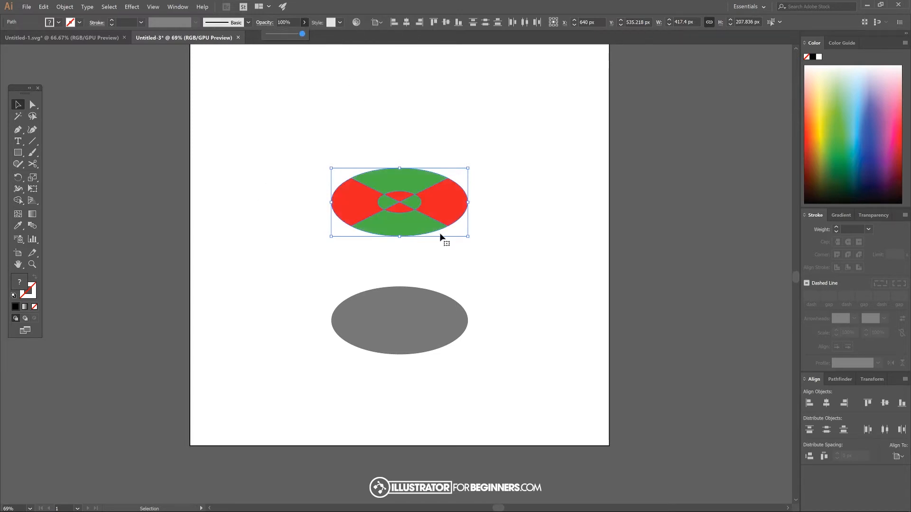
{"action": "left_click", "coordinate": [521, 150]}
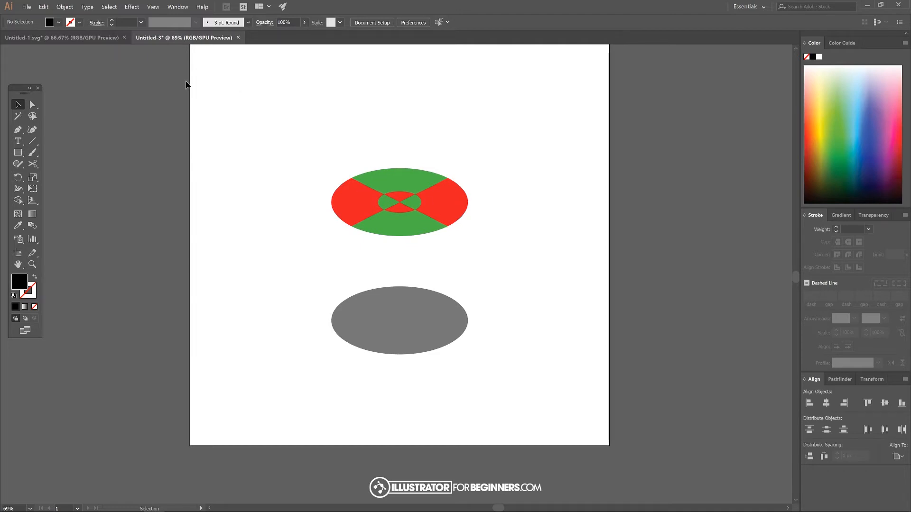
- Select the four segments of the large ellipse, comparing them with the finished pencil reference document
{"action": "left_click", "coordinate": [85, 37]}
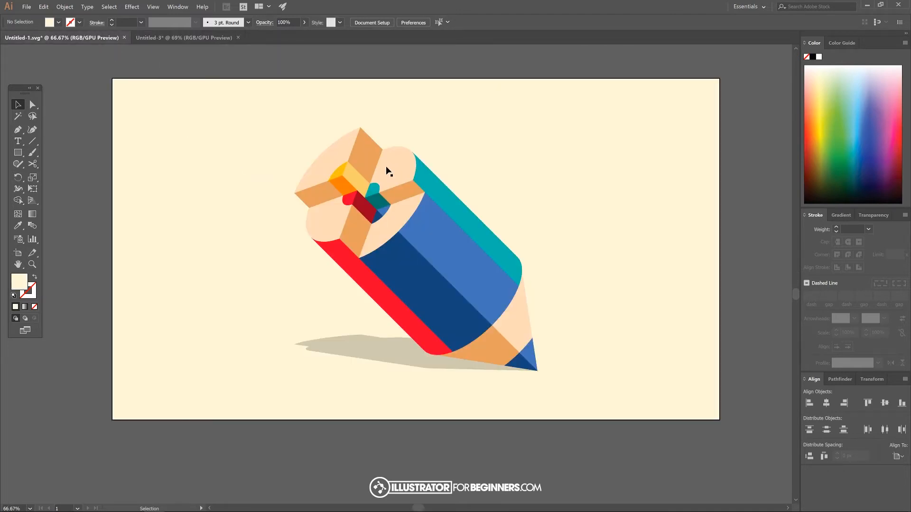
{"action": "left_click", "coordinate": [188, 38]}
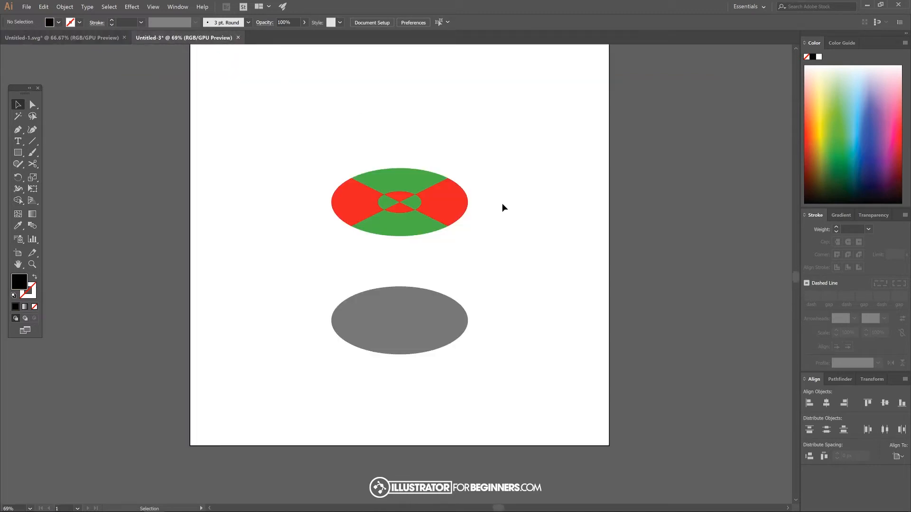
{"action": "left_click", "coordinate": [360, 199]}
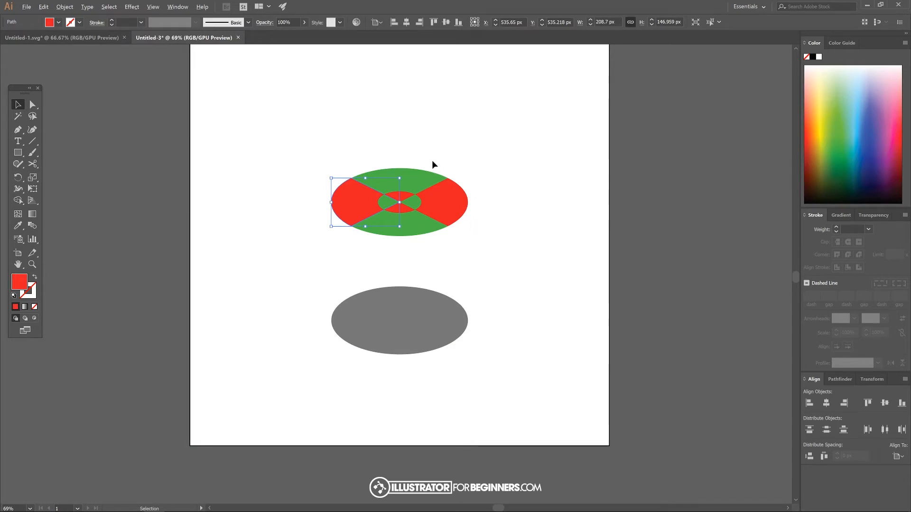
{"action": "scroll", "coordinate": [434, 186], "scroll_direction": "up", "scroll_amount": 3, "text": "alt"}
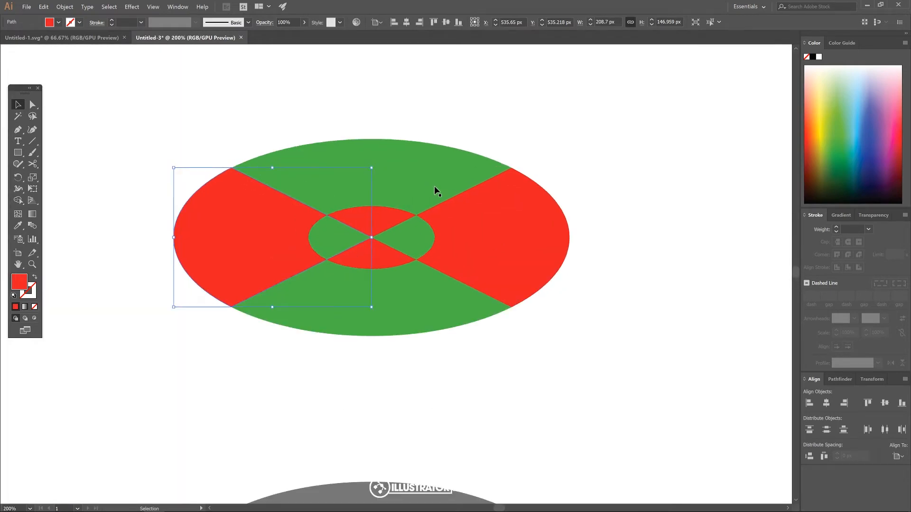
{"action": "left_click", "coordinate": [375, 146], "text": "shift"}
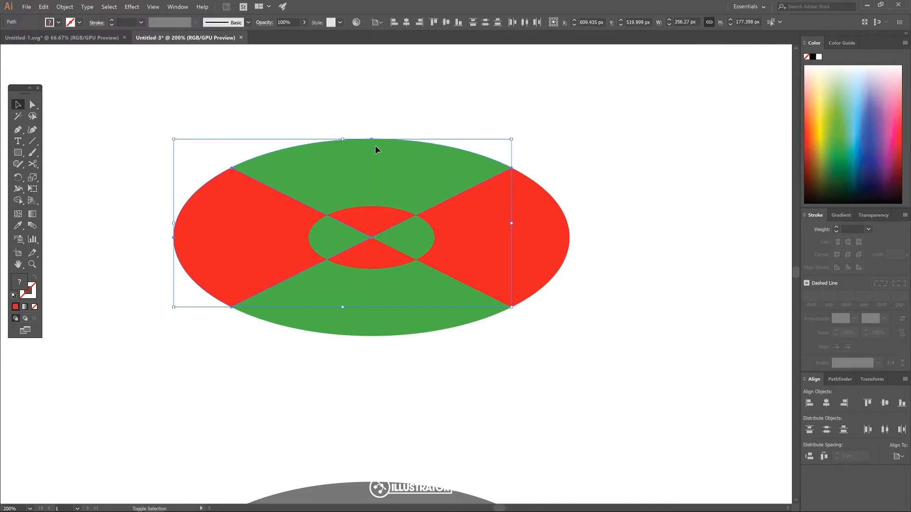
{"action": "left_click", "coordinate": [533, 200], "text": "shift"}
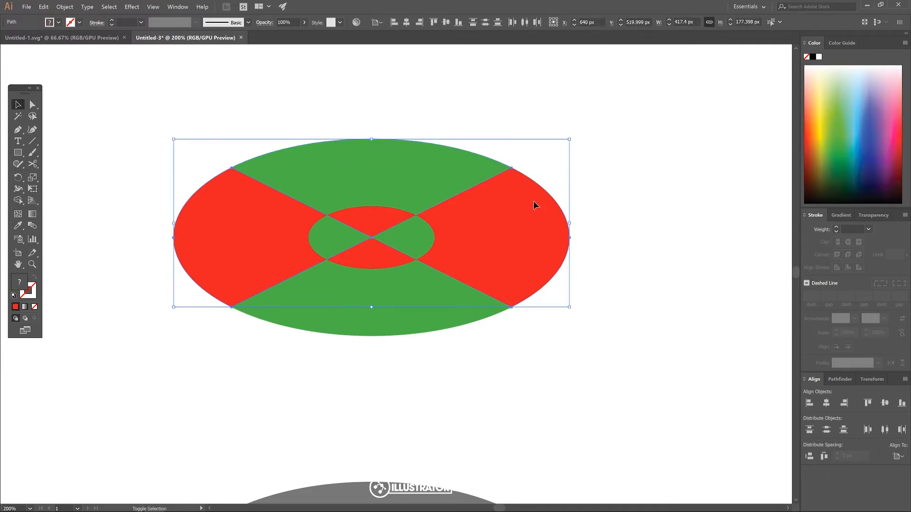
{"action": "left_click", "coordinate": [382, 296], "text": "shift"}
{"action": "left_click_drag", "start_coordinate": [333, 311], "coordinate": [626, 351]}
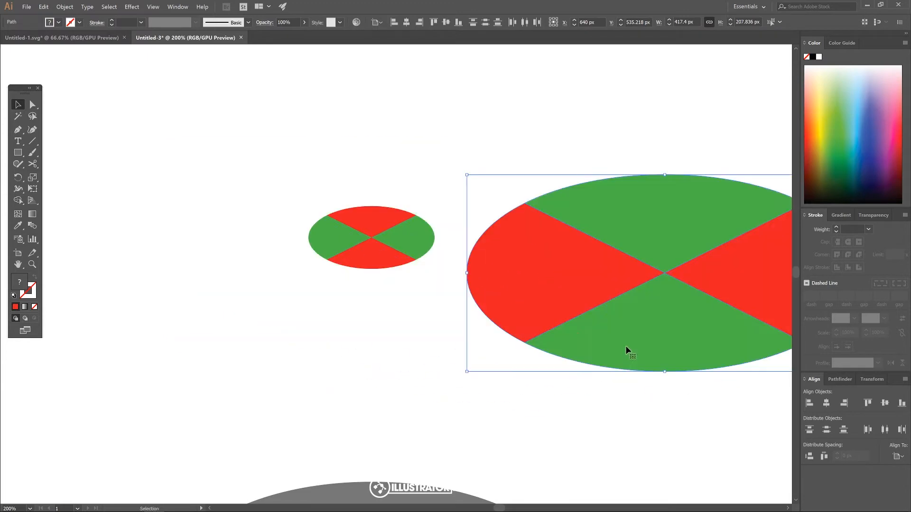
{"action": "key", "text": "ctrl+z"}
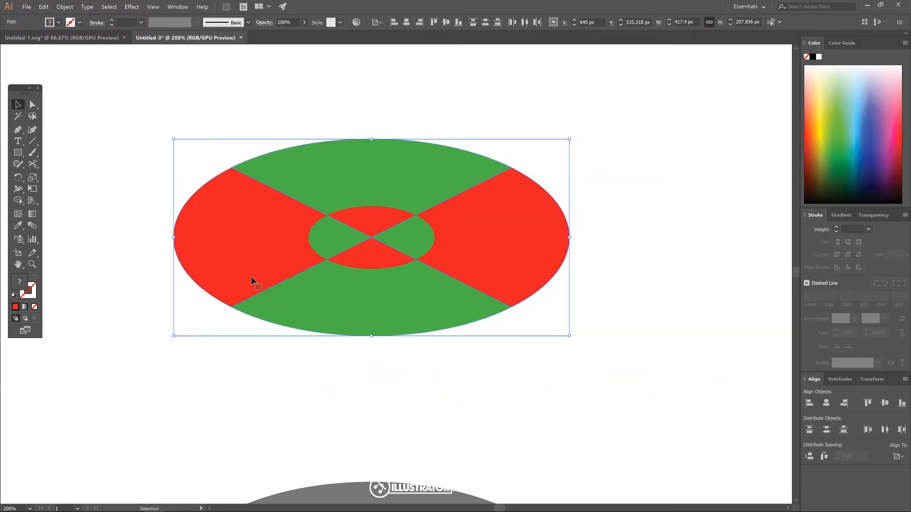
{"action": "left_click", "coordinate": [76, 38]}
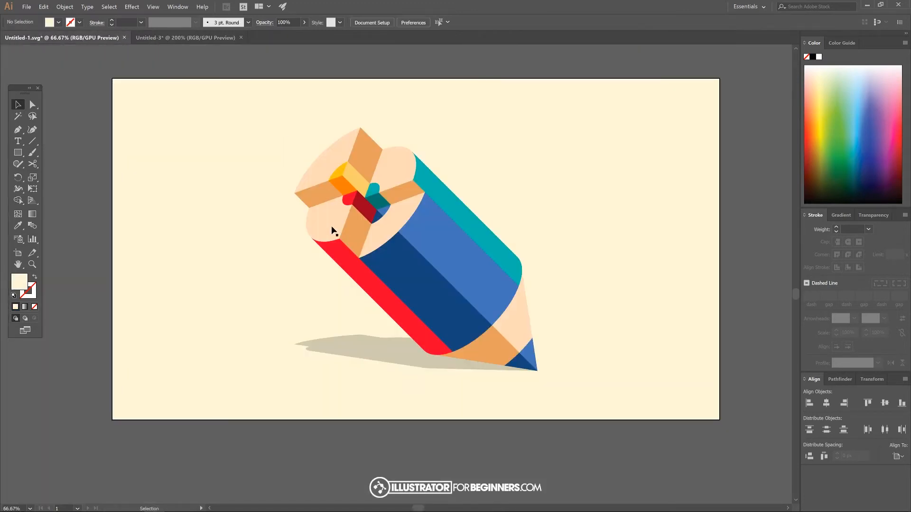
{"action": "left_click", "coordinate": [189, 38]}
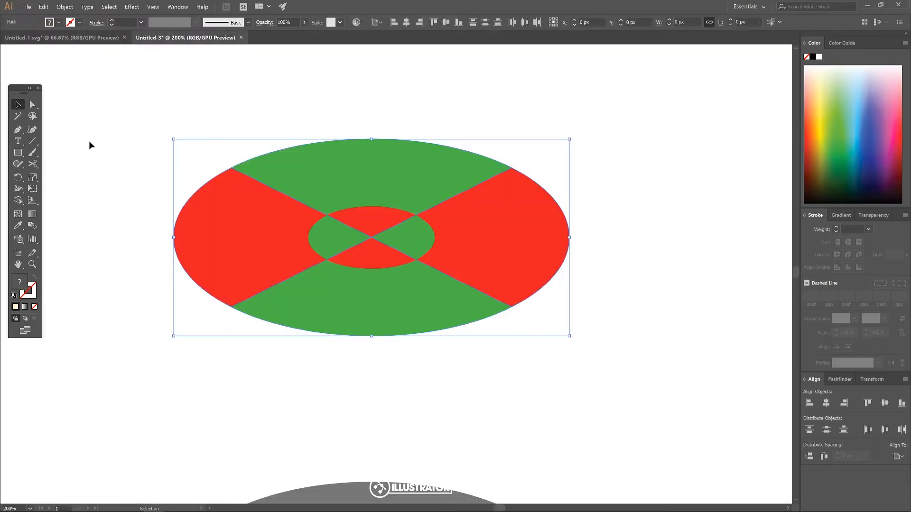
- Fill the four selected segments of the large ellipse with the light wood color #f4cd7f
{"action": "double_click", "coordinate": [19, 284]}
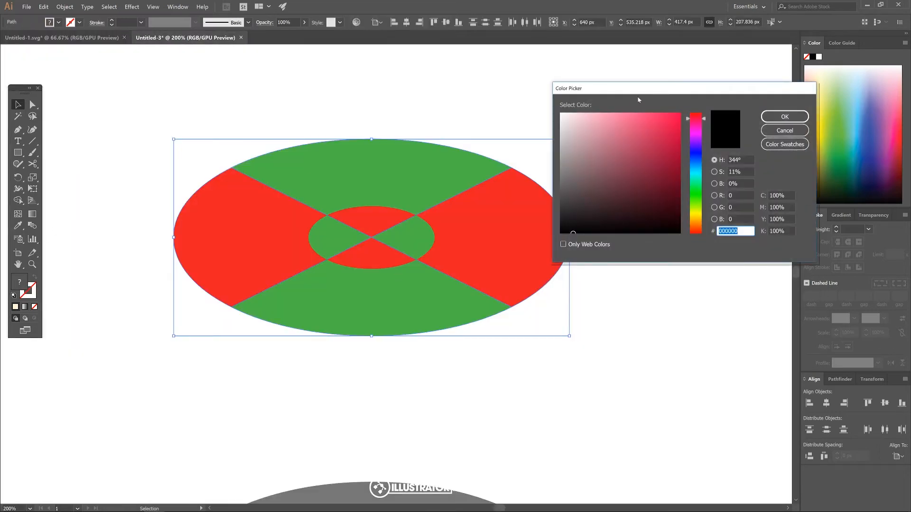
{"action": "left_click_drag", "start_coordinate": [638, 90], "coordinate": [517, 91]}
{"action": "left_click_drag", "start_coordinate": [581, 122], "coordinate": [585, 214]}
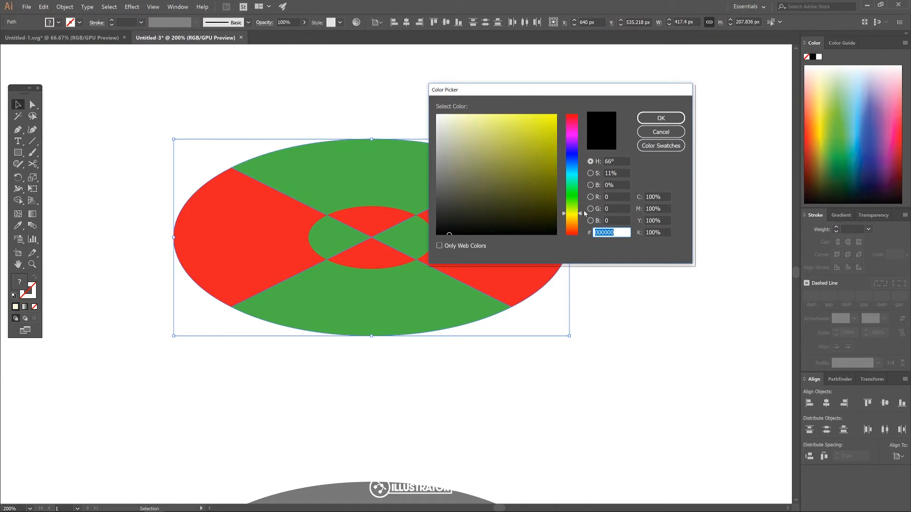
{"action": "left_click", "coordinate": [521, 117]}
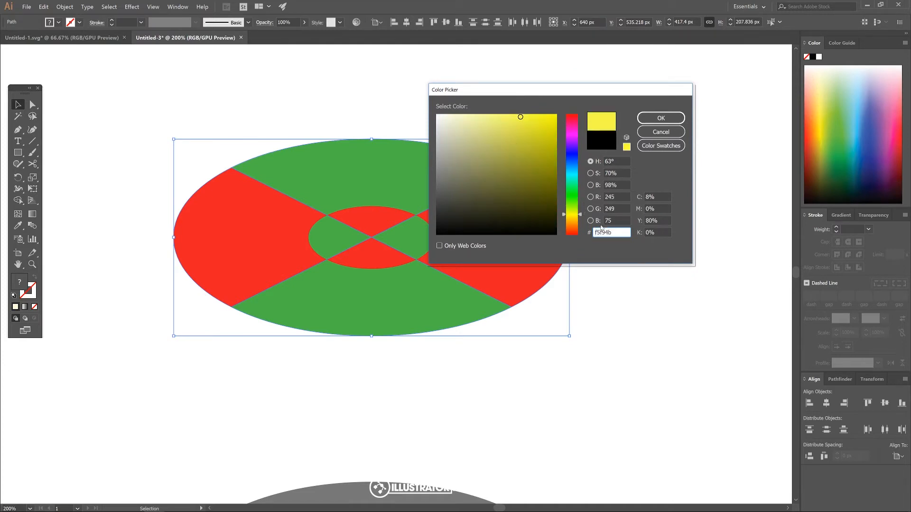
{"action": "left_click_drag", "start_coordinate": [581, 216], "coordinate": [584, 221]}
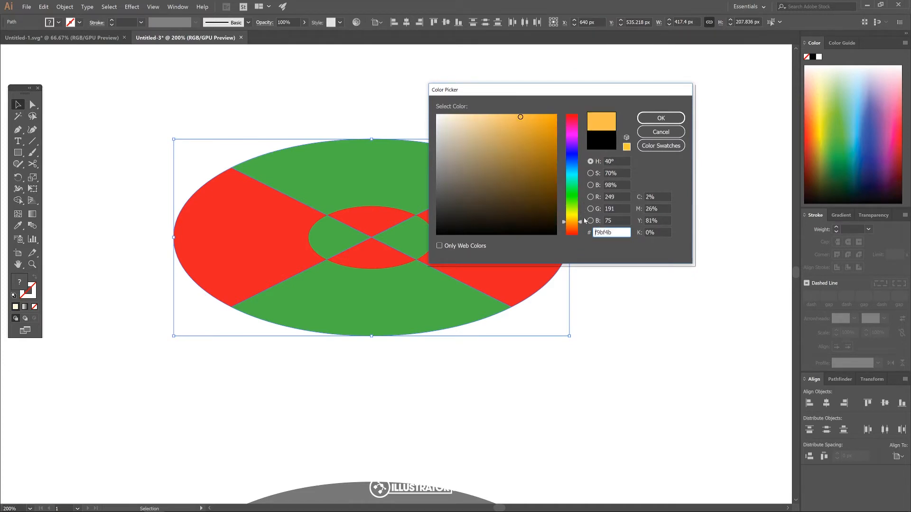
{"action": "left_click_drag", "start_coordinate": [521, 117], "coordinate": [495, 118]}
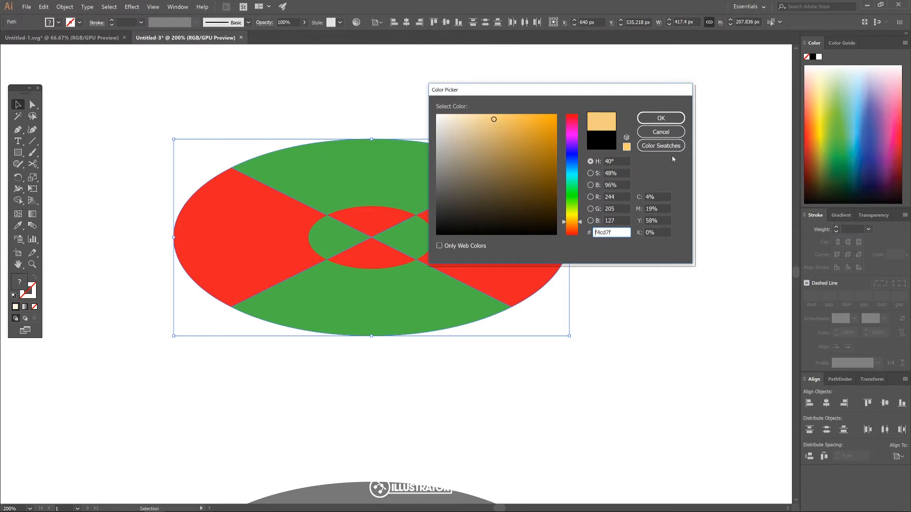
{"action": "left_click", "coordinate": [664, 119]}
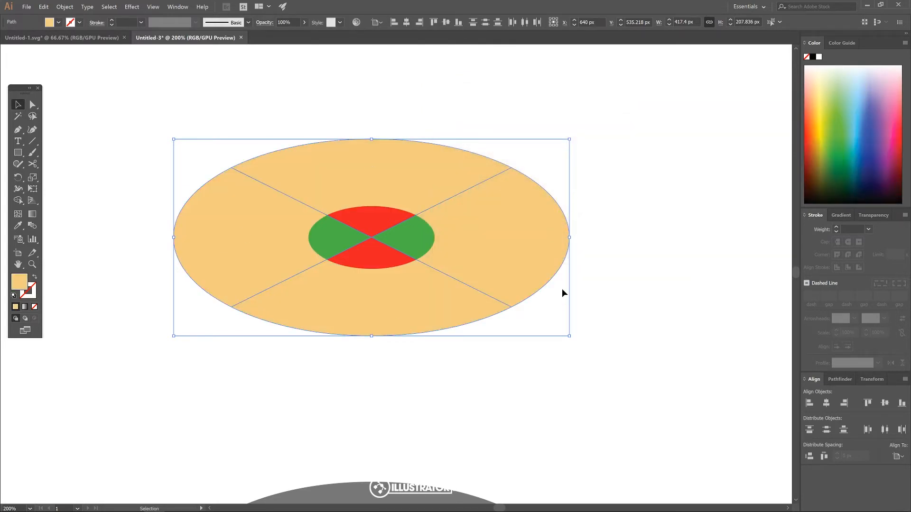
- Recolor the left segment of the small inner ellipse to bright red #fc0000
{"action": "left_click", "coordinate": [329, 234]}
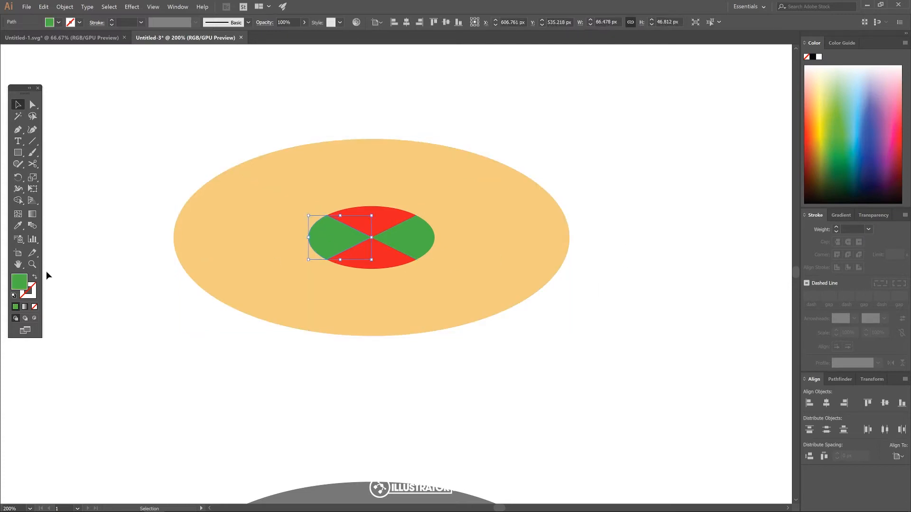
{"action": "double_click", "coordinate": [17, 281]}
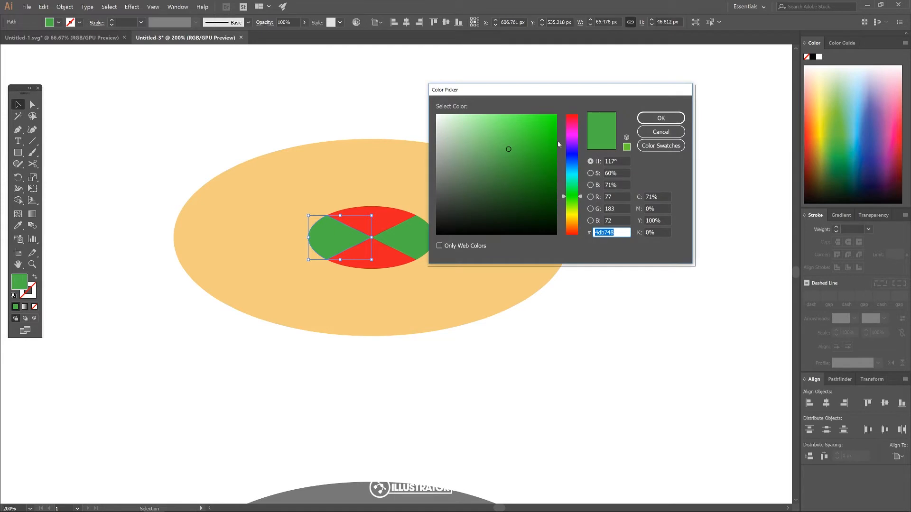
{"action": "mouse_move", "coordinate": [573, 133]}
{"action": "left_mouse_down"}
{"action": "mouse_move", "coordinate": [579, 115]}
{"action": "mouse_move", "coordinate": [526, 126]}
{"action": "mouse_move", "coordinate": [509, 150]}
{"action": "left_mouse_up"}
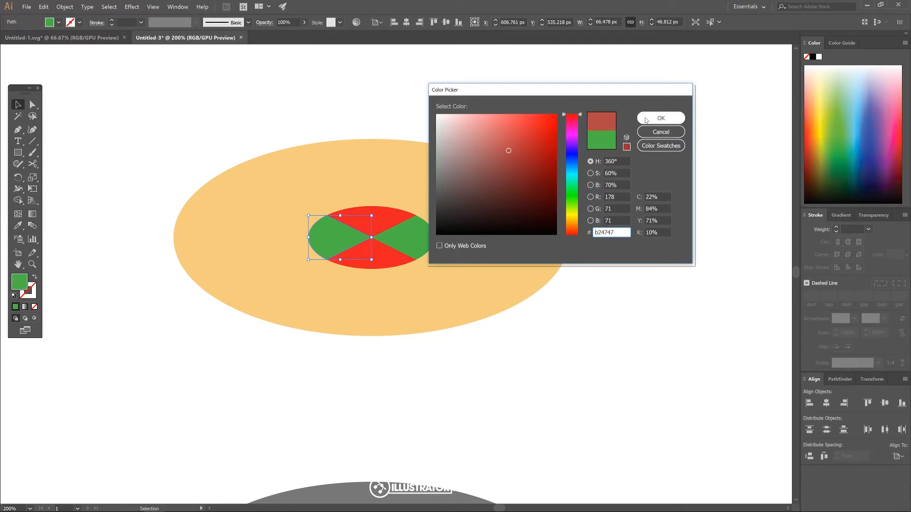
{"action": "left_click", "coordinate": [549, 124]}
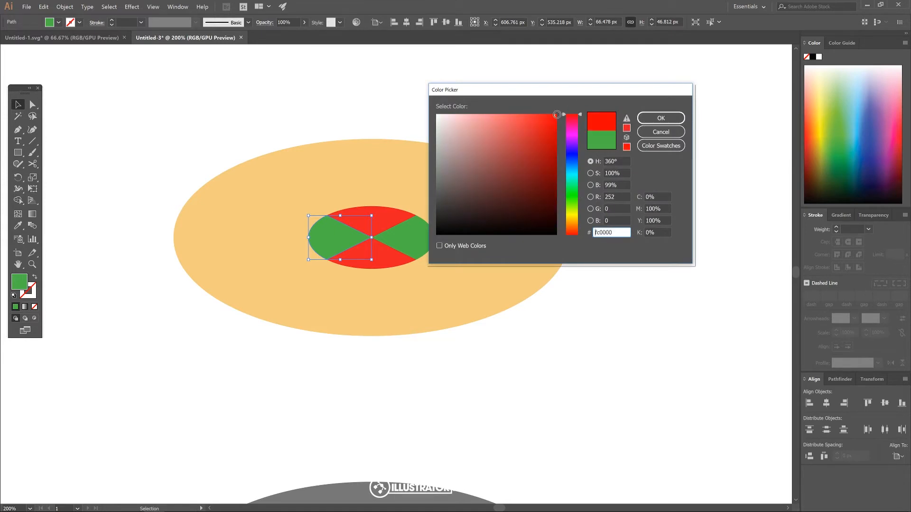
{"action": "left_click", "coordinate": [661, 118]}
- Recolor the upper segment of the small inner ellipse to golden yellow #fccd03
{"action": "left_click", "coordinate": [392, 212]}
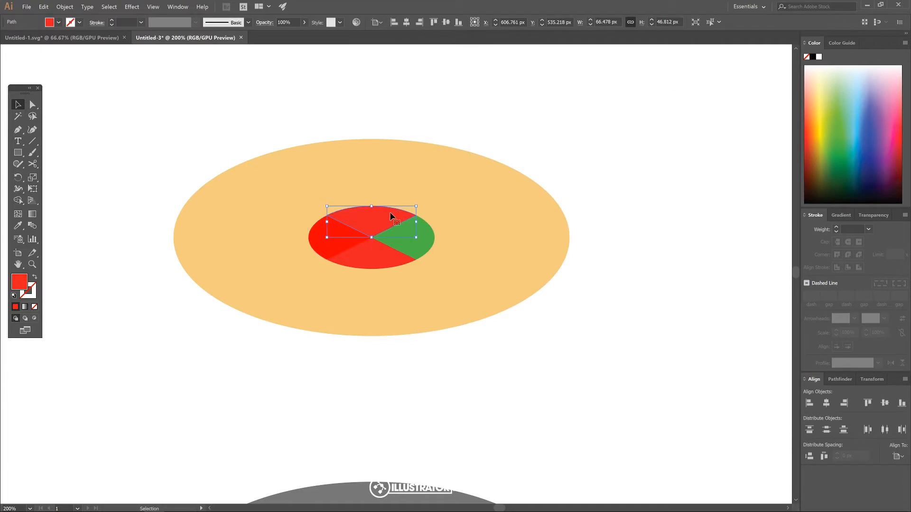
{"action": "double_click", "coordinate": [17, 283]}
{"action": "left_click", "coordinate": [577, 219]}
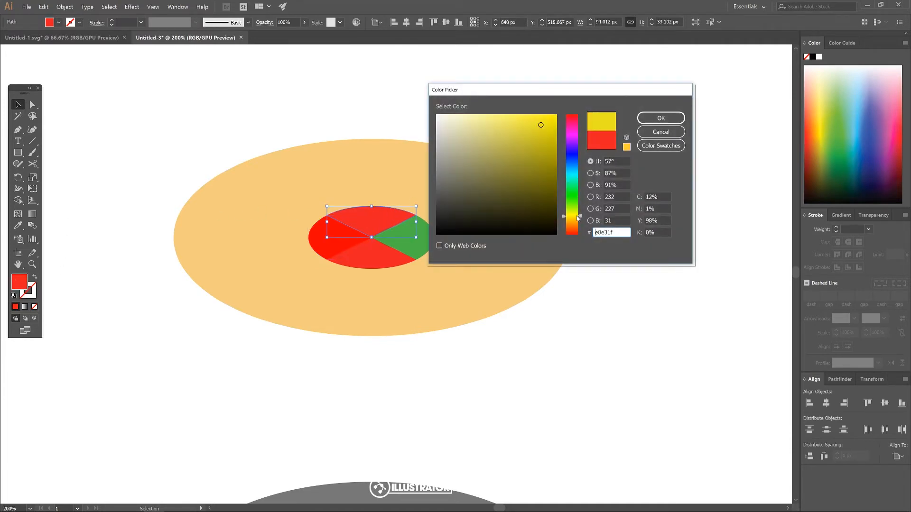
{"action": "left_click_drag", "start_coordinate": [549, 129], "coordinate": [555, 116]}
{"action": "left_click", "coordinate": [583, 221]}
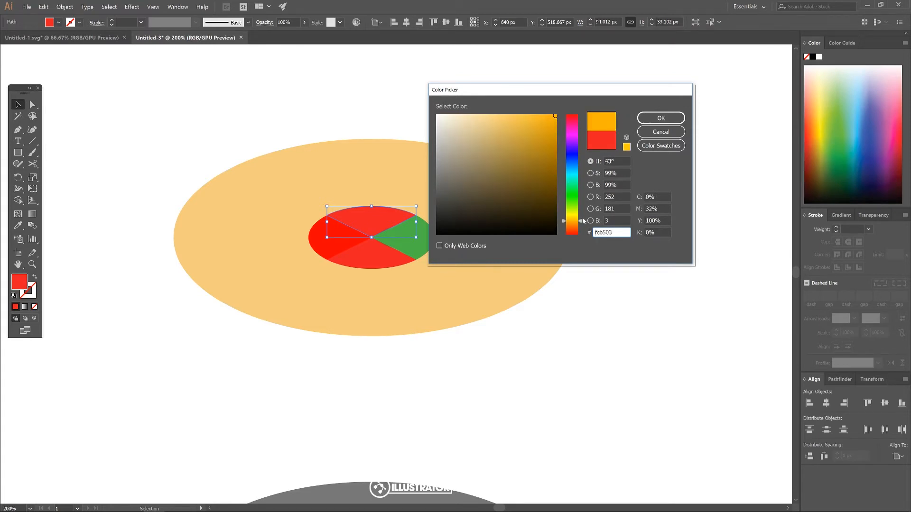
{"action": "left_click_drag", "start_coordinate": [585, 221], "coordinate": [584, 219]}
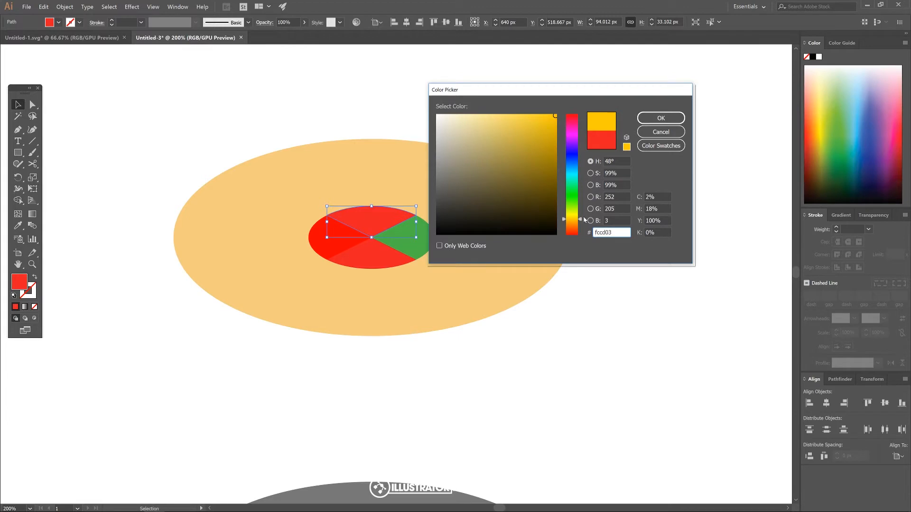
{"action": "left_click", "coordinate": [662, 119]}
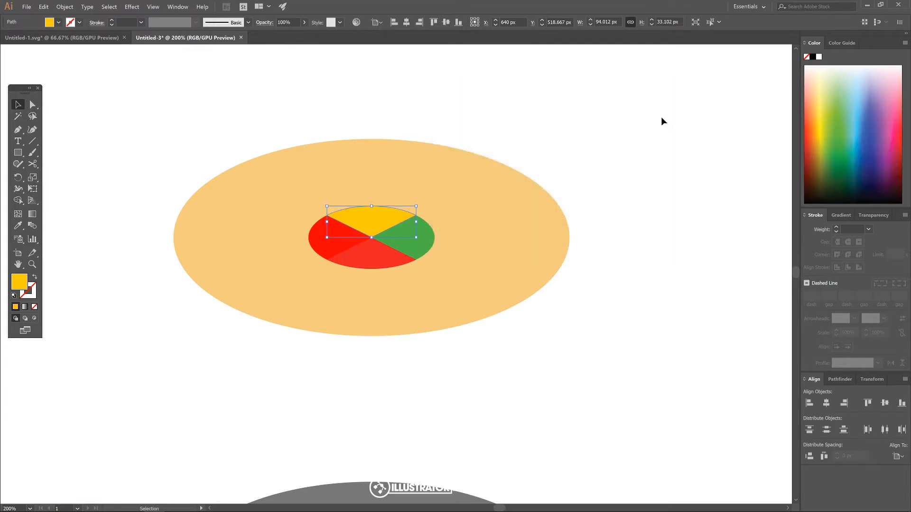
- Recolor the right segment of the small inner ellipse to bluish green #48b56a
{"action": "left_click", "coordinate": [420, 234]}
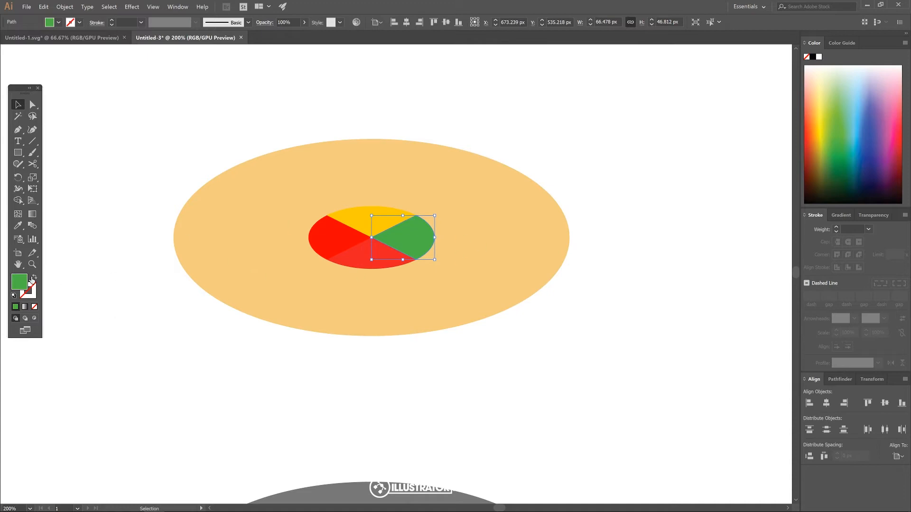
{"action": "double_click", "coordinate": [20, 281]}
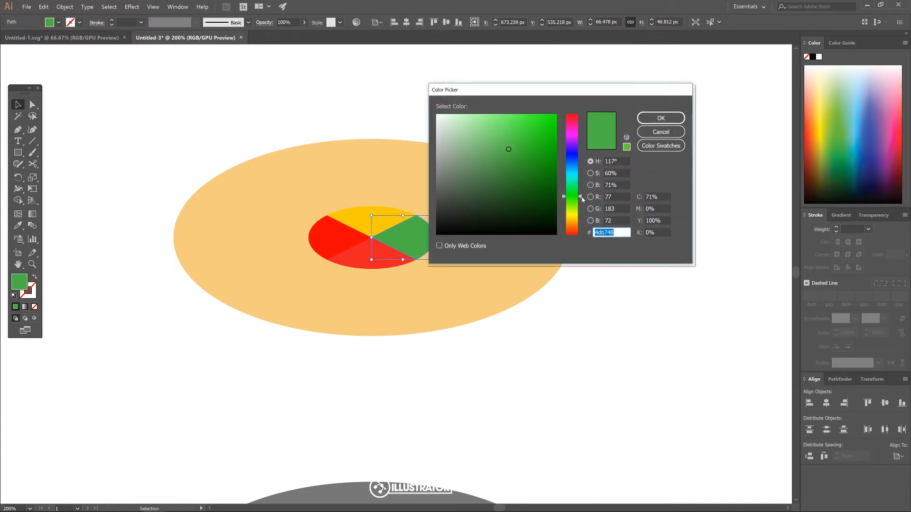
{"action": "left_click_drag", "start_coordinate": [583, 199], "coordinate": [588, 191]}
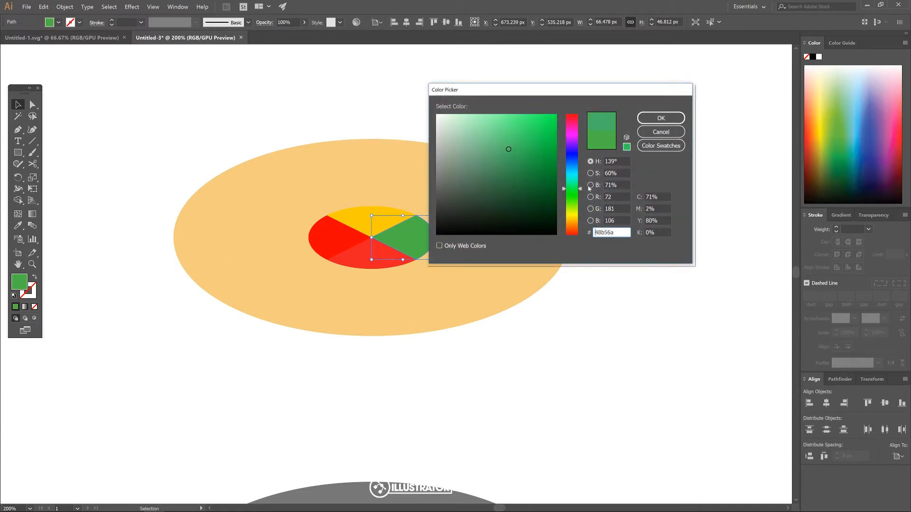
{"action": "left_click", "coordinate": [661, 119]}
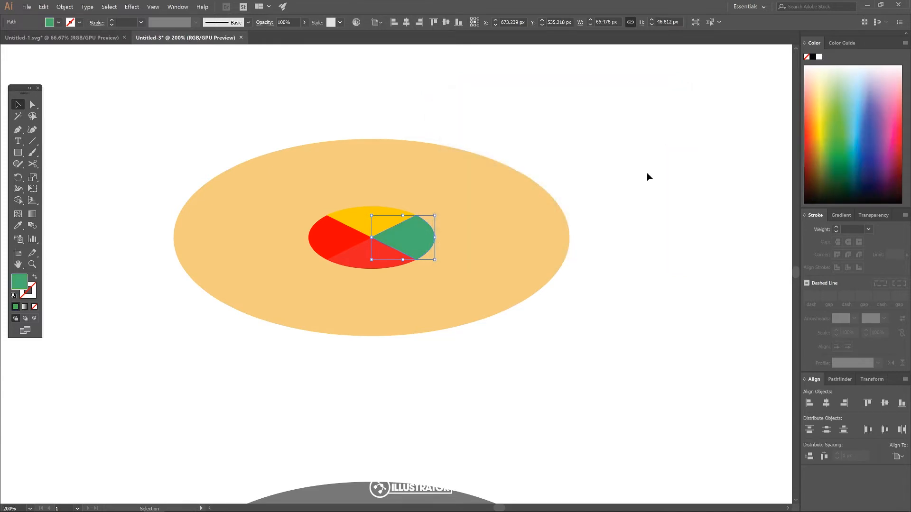
- Recolor the lower segment of the small inner ellipse to medium blue #3a6acc and deselect it
{"action": "left_click", "coordinate": [363, 250]}
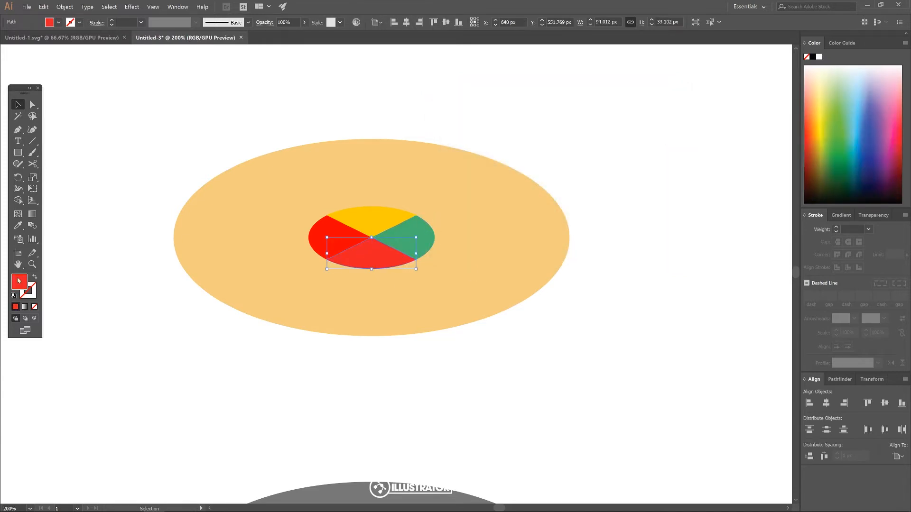
{"action": "double_click", "coordinate": [19, 281]}
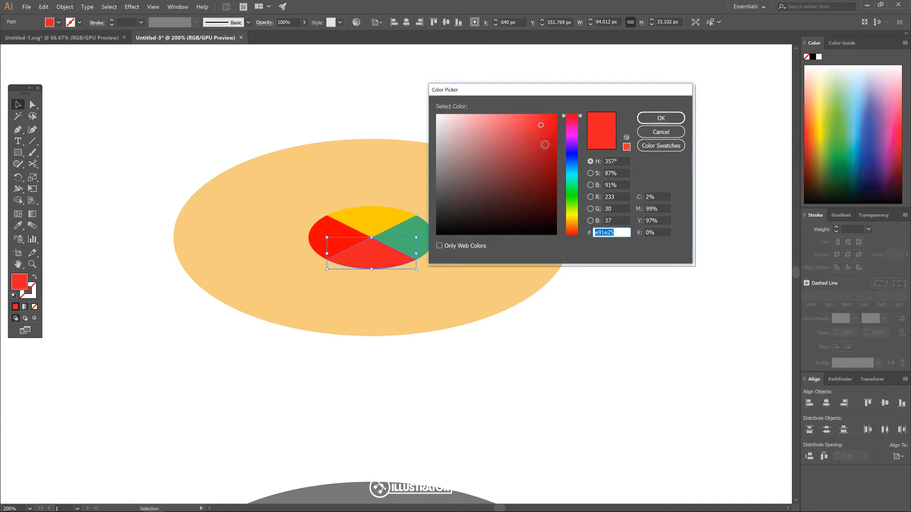
{"action": "left_click", "coordinate": [573, 157]}
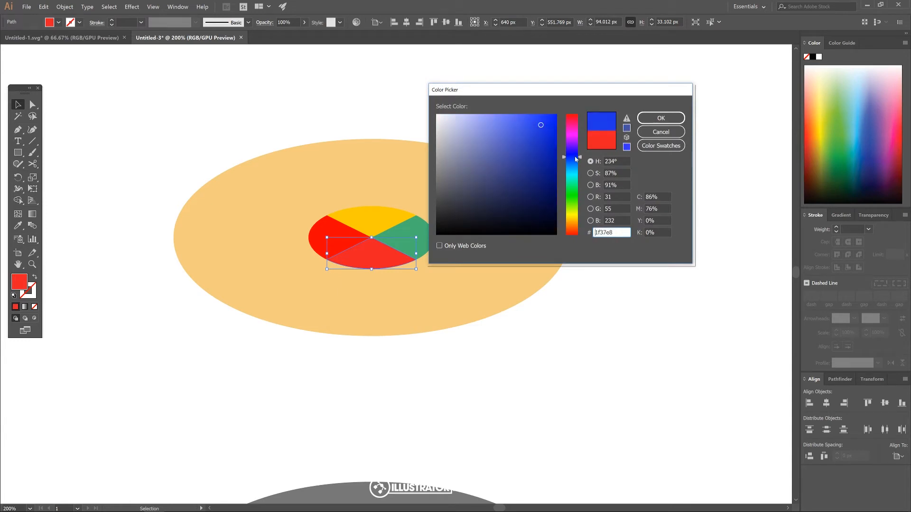
{"action": "mouse_move", "coordinate": [576, 159]}
{"action": "left_mouse_down"}
{"action": "mouse_move", "coordinate": [521, 140]}
{"action": "mouse_move", "coordinate": [579, 163]}
{"action": "left_mouse_up"}
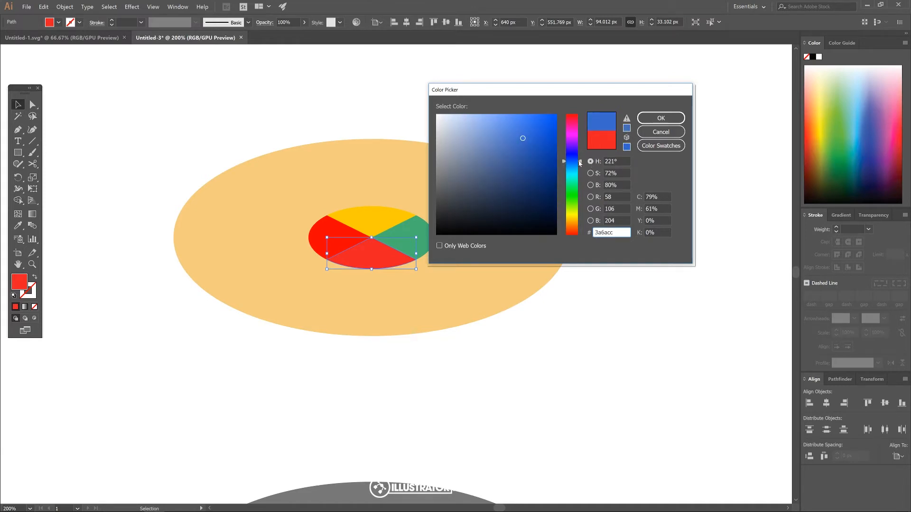
{"action": "left_click", "coordinate": [661, 117]}
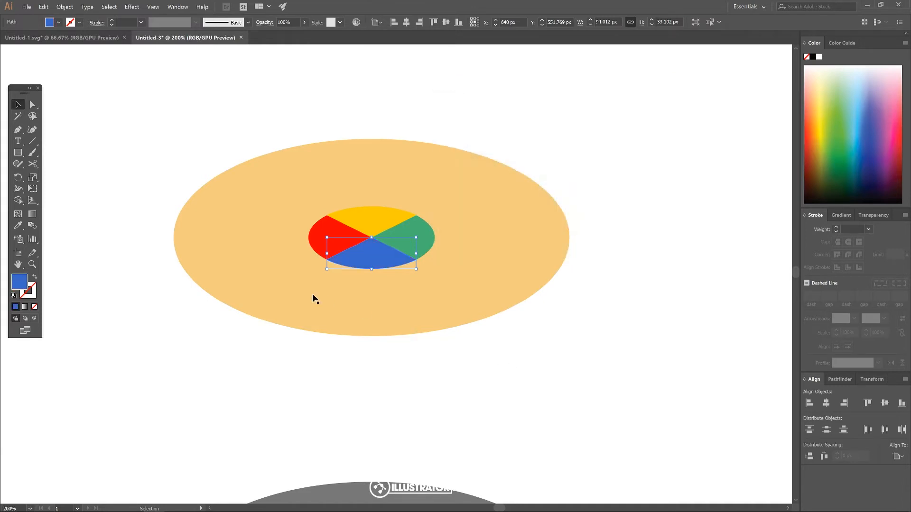
{"action": "left_click", "coordinate": [746, 177]}
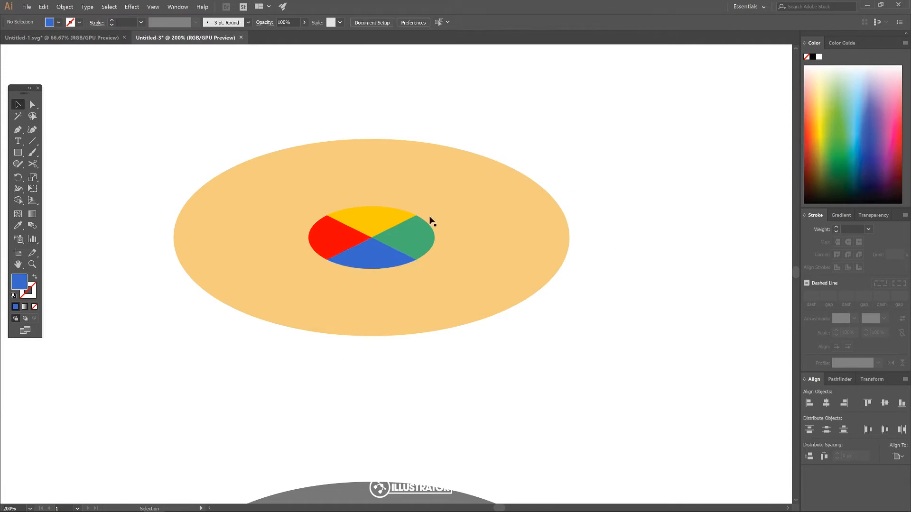
- Move the upper wood segment together with its yellow core straight up by about 37 px
{"action": "left_click", "coordinate": [381, 211]}
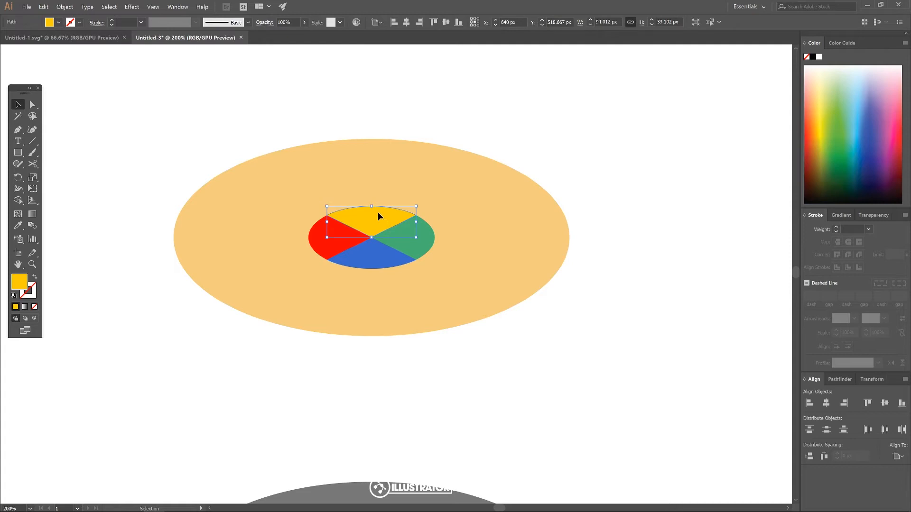
{"action": "left_click", "coordinate": [371, 157], "text": "shift"}
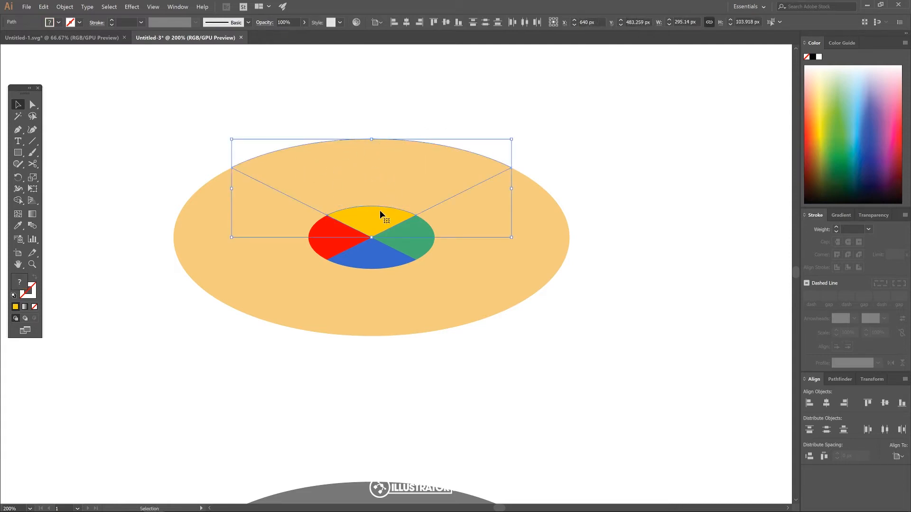
{"action": "left_click_drag", "start_coordinate": [373, 219], "coordinate": [381, 183]}
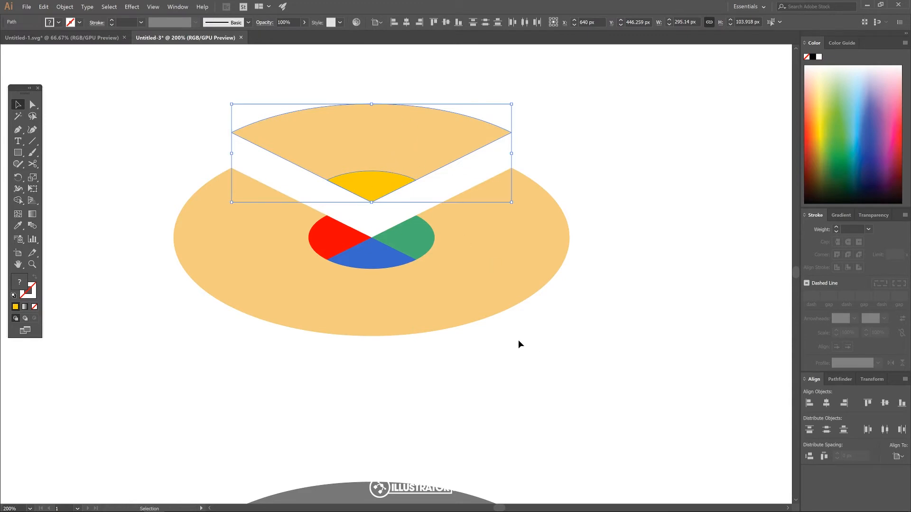
- Move the lower wood segment together with its blue core straight down by about 143.5 px
{"action": "left_click", "coordinate": [375, 255]}
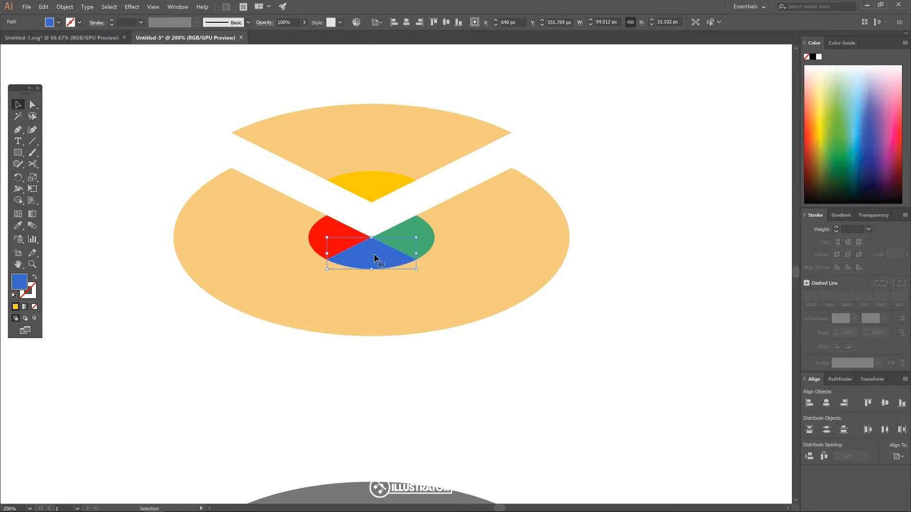
{"action": "scroll", "coordinate": [375, 255], "scroll_direction": "down", "scroll_amount": 2}
{"action": "left_click", "coordinate": [382, 264], "text": "shift"}
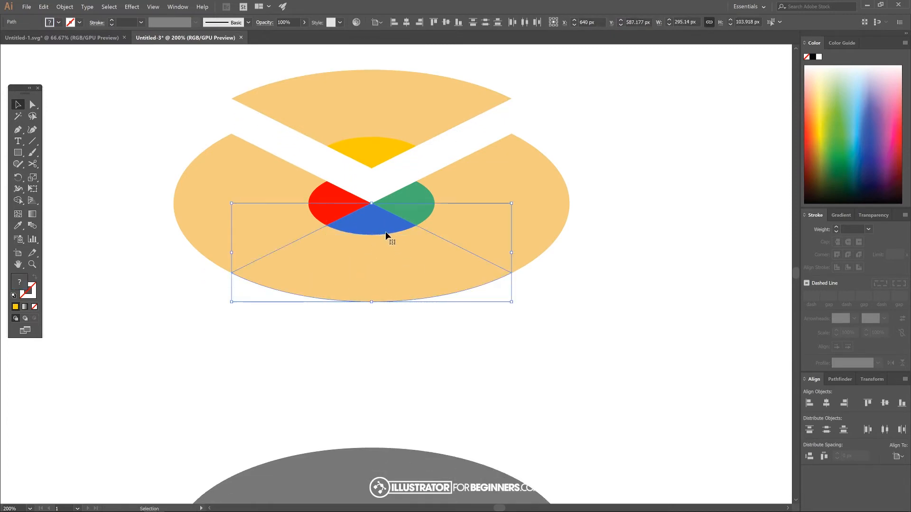
{"action": "left_click_drag", "start_coordinate": [385, 231], "coordinate": [383, 366]}
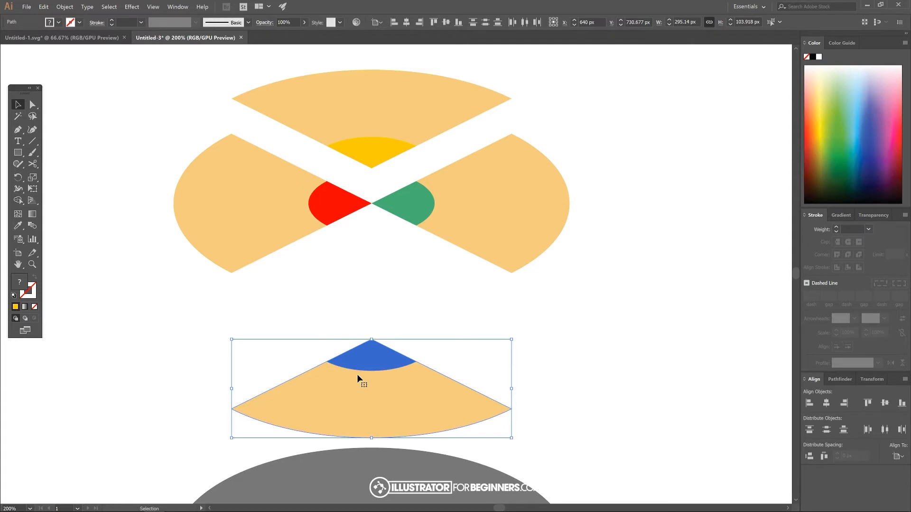
- Move the right wood segment together with its green core straight down by about 63.5 px and deselect it
{"action": "left_click", "coordinate": [421, 201]}
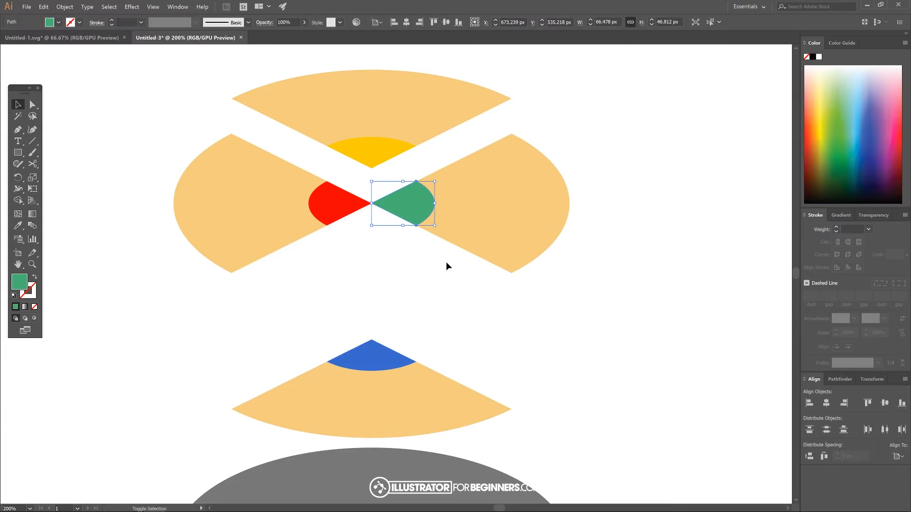
{"action": "left_click", "coordinate": [498, 186], "text": "shift"}
{"action": "left_click_drag", "start_coordinate": [510, 190], "coordinate": [526, 250]}
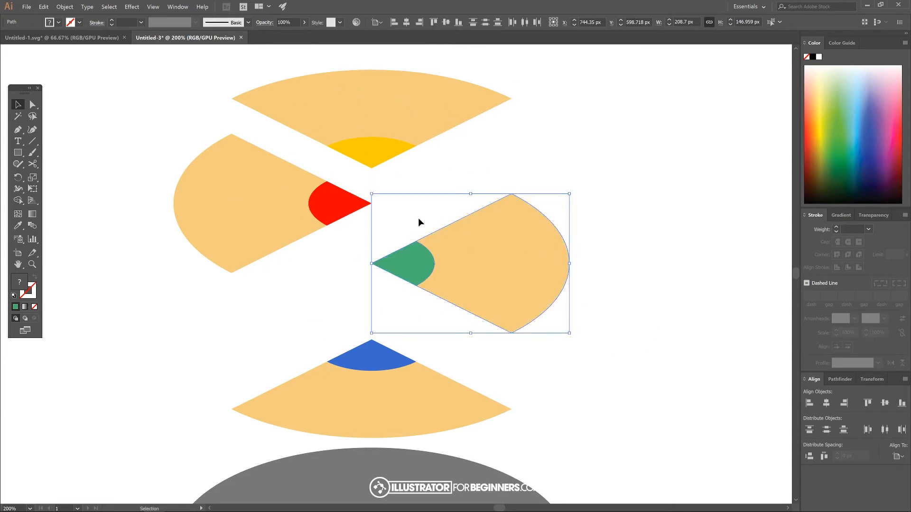
{"action": "left_click", "coordinate": [624, 175]}
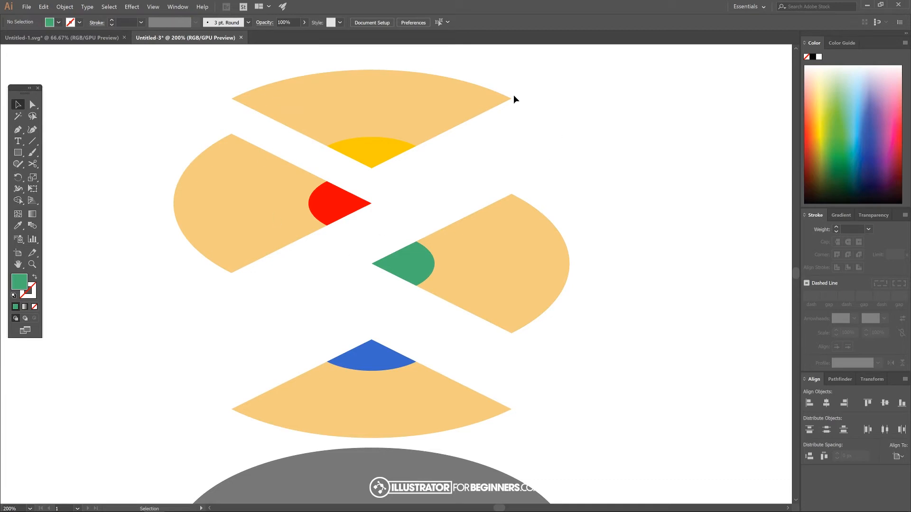
- Draw a closed four-sided side face with the Pen tool, joining the left segment's lower straight edge to the lower segment's matching edge
{"action": "left_click", "coordinate": [88, 37]}
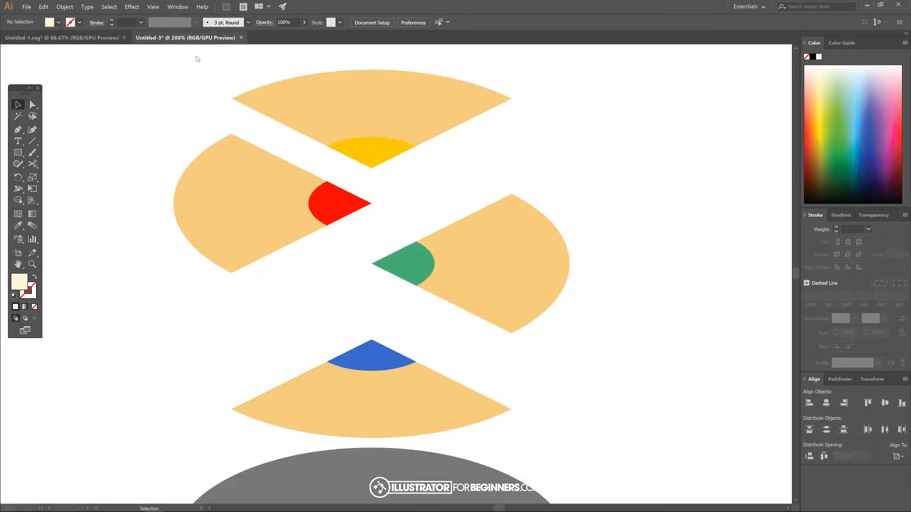
{"action": "left_click", "coordinate": [186, 37]}
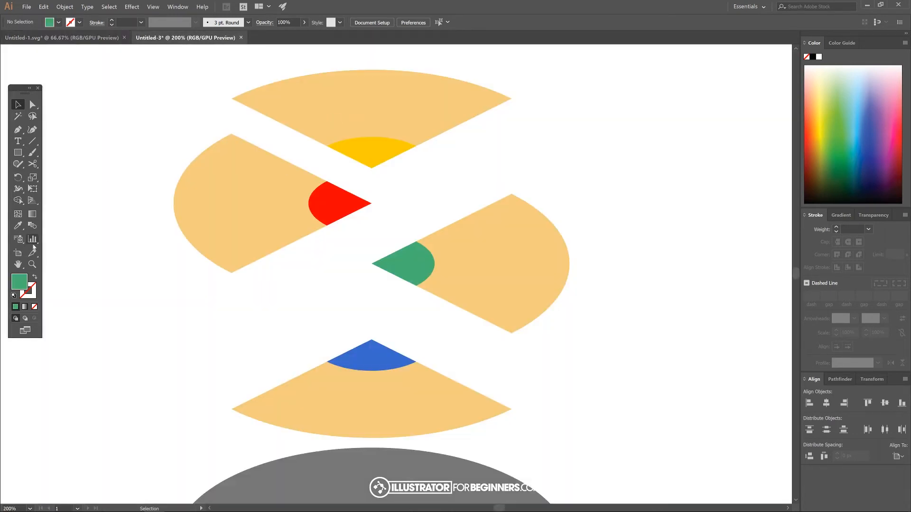
{"action": "left_click", "coordinate": [18, 130]}
{"action": "left_click", "coordinate": [372, 204]}
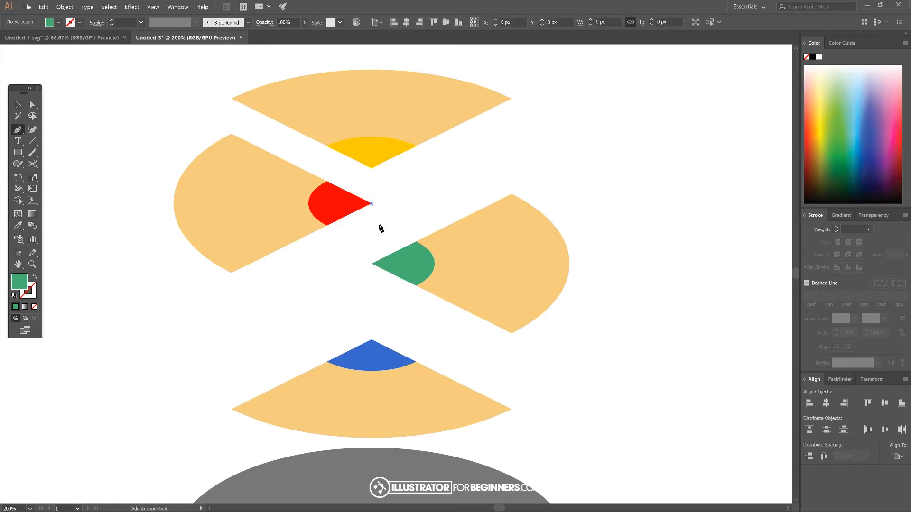
{"action": "left_click", "coordinate": [372, 340]}
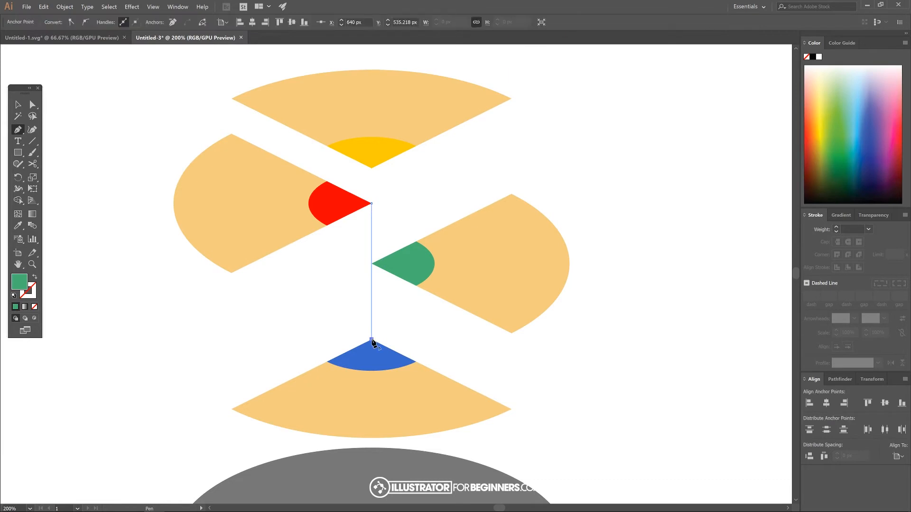
{"action": "left_click", "coordinate": [232, 409]}
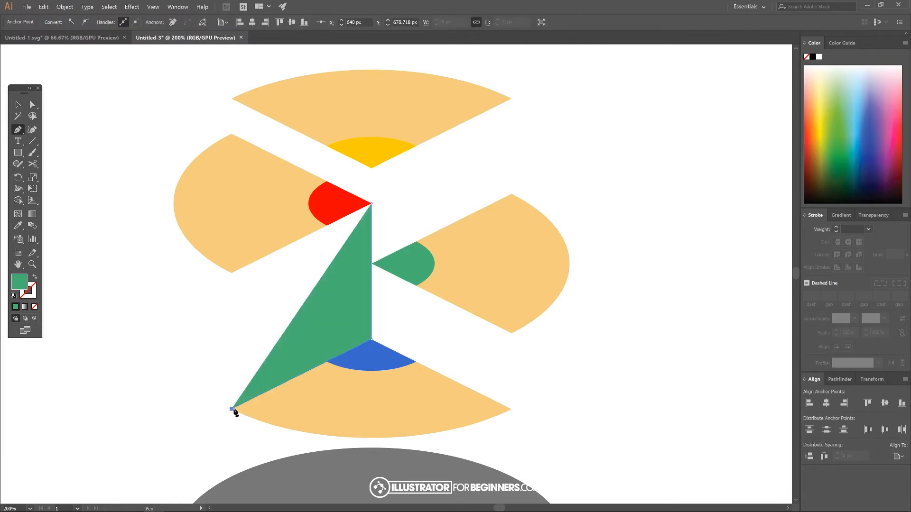
{"action": "left_click", "coordinate": [232, 273]}
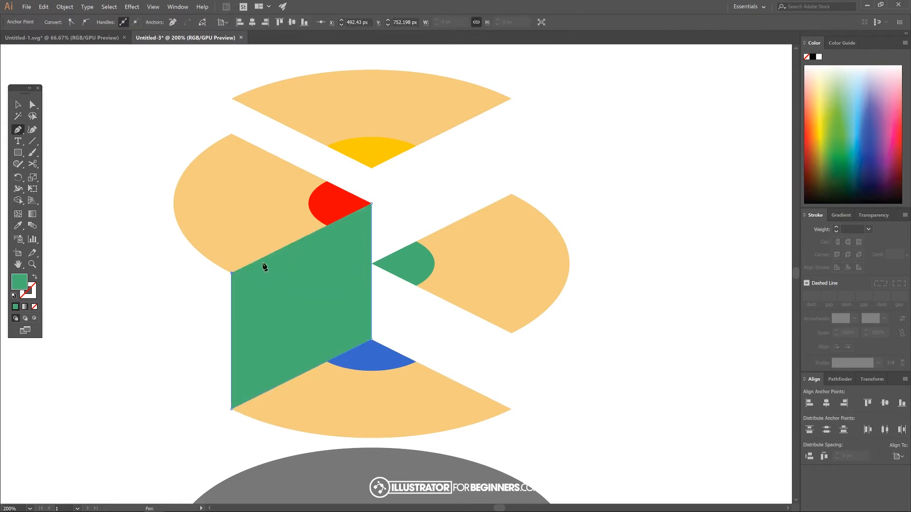
{"action": "left_click", "coordinate": [371, 204]}
- Sample the wood color for the new side face and darken its fill to #c99c4c
{"action": "left_click", "coordinate": [17, 226]}
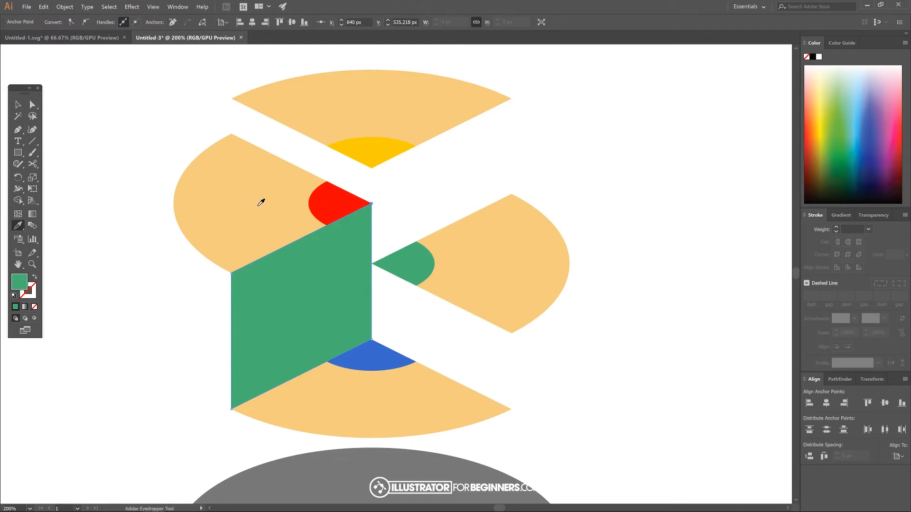
{"action": "left_click", "coordinate": [233, 187]}
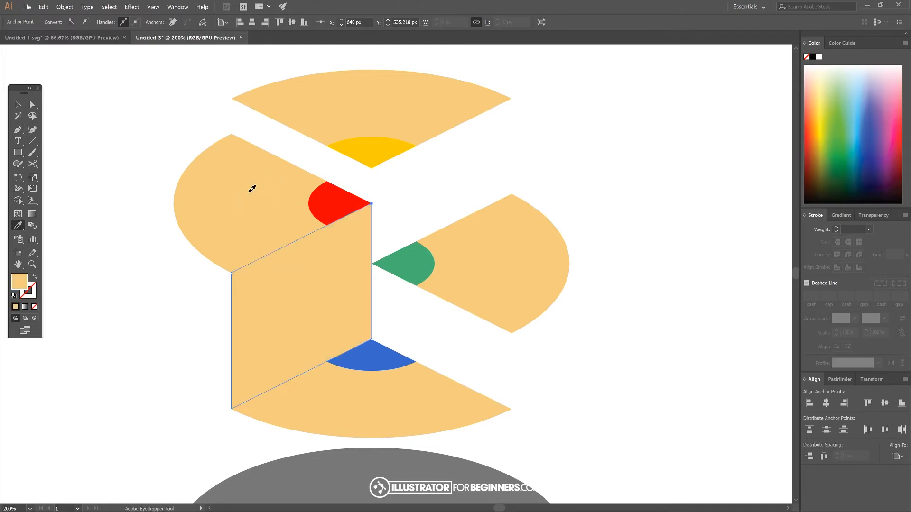
{"action": "double_click", "coordinate": [20, 282]}
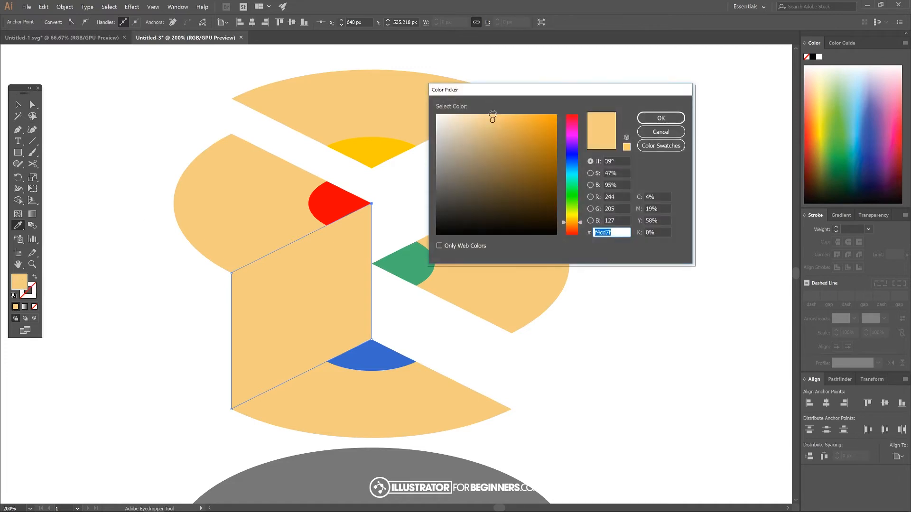
{"action": "mouse_move", "coordinate": [493, 121]}
{"action": "left_mouse_down"}
{"action": "mouse_move", "coordinate": [509, 138]}
{"action": "mouse_move", "coordinate": [521, 134]}
{"action": "mouse_move", "coordinate": [512, 139]}
{"action": "left_mouse_up"}
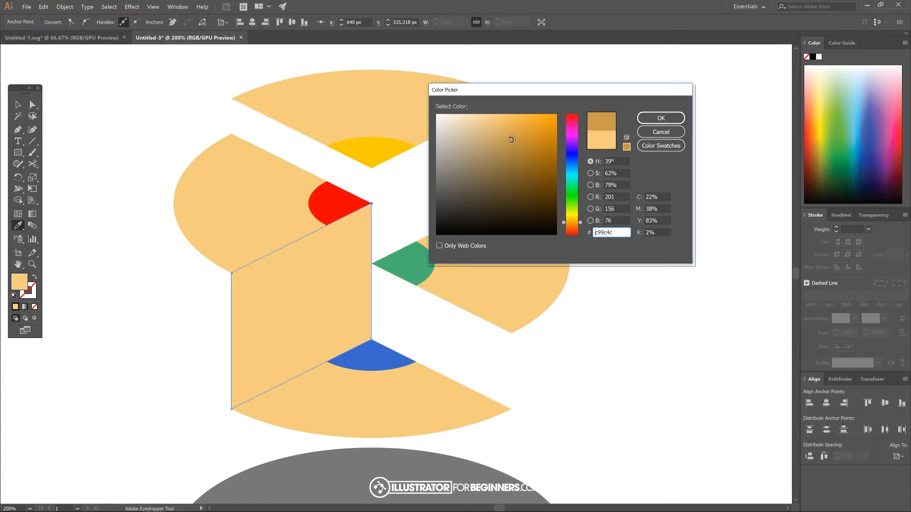
{"action": "left_click", "coordinate": [661, 118]}
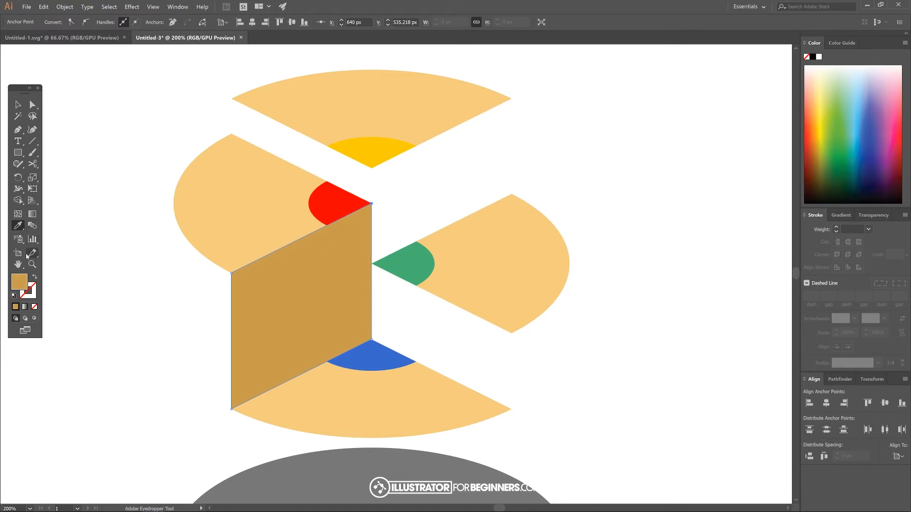
- Draw a matching closed side face between the right segment's lower straight edge and the lower segment's right edge
{"action": "left_click", "coordinate": [18, 131]}
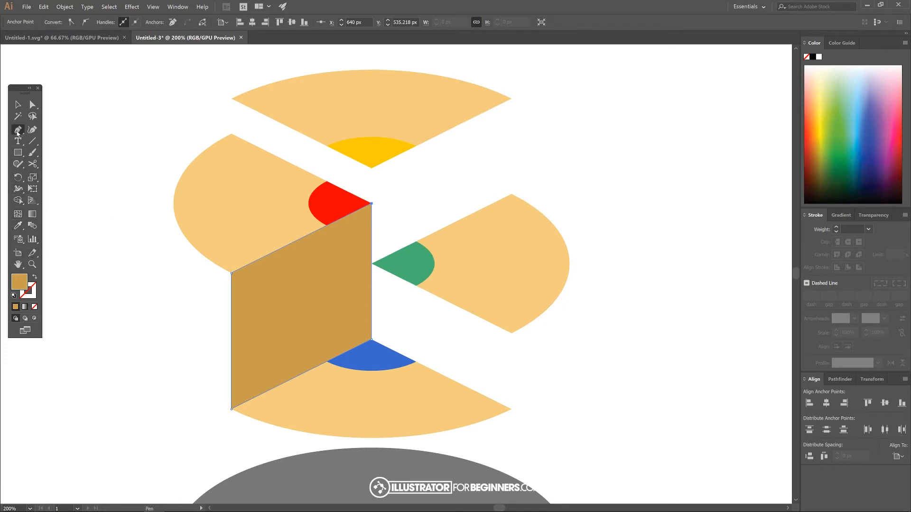
{"action": "left_click", "coordinate": [512, 334]}
{"action": "left_click", "coordinate": [512, 409]}
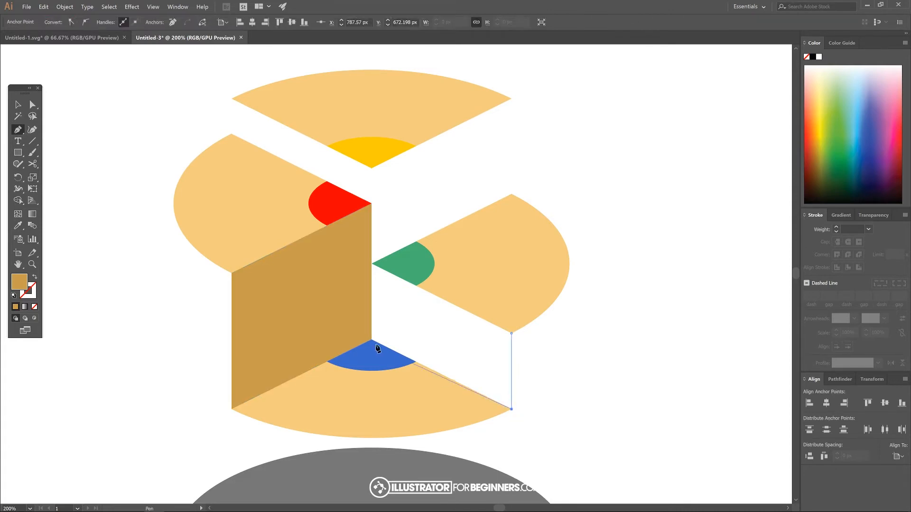
{"action": "left_click", "coordinate": [371, 340]}
{"action": "left_click", "coordinate": [371, 264]}
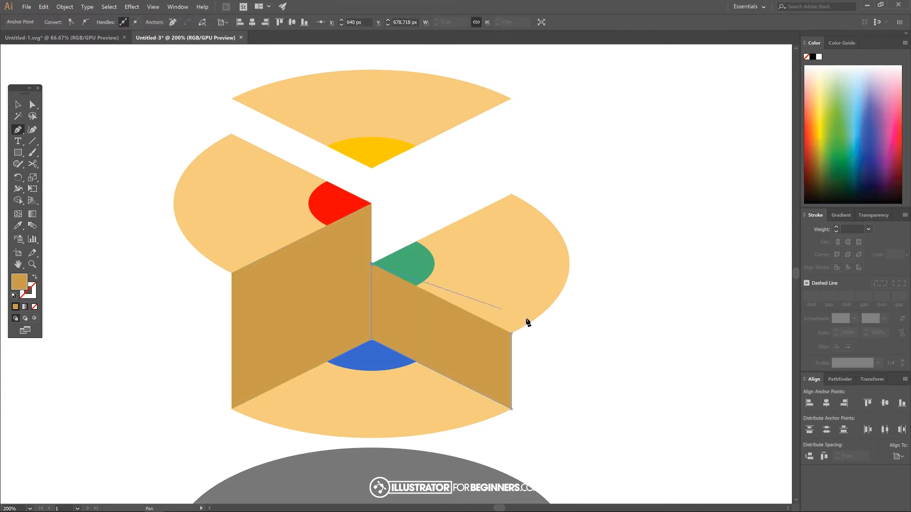
{"action": "left_click", "coordinate": [512, 335]}
- Draw a closed side face between the upper segment's right straight edge and the right segment's upper edge
{"action": "left_click", "coordinate": [511, 98]}
{"action": "left_click", "coordinate": [511, 194]}
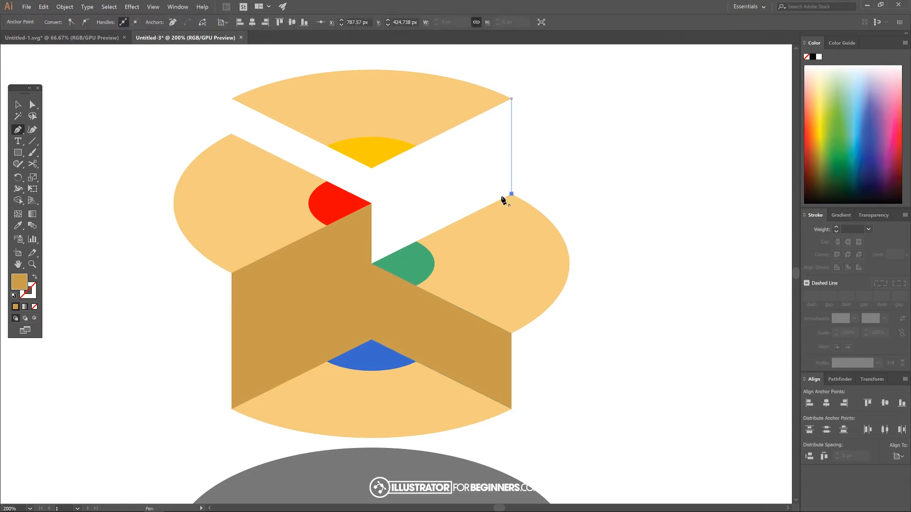
{"action": "left_click", "coordinate": [372, 264]}
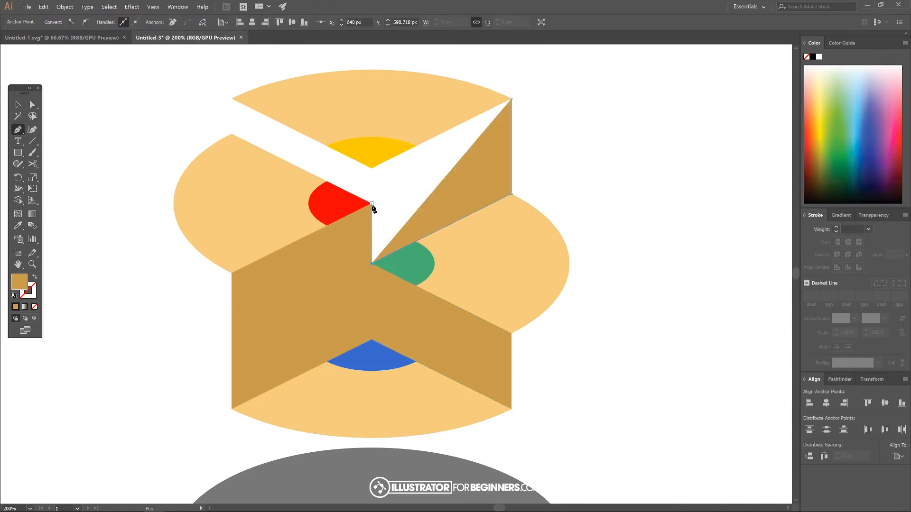
{"action": "left_click", "coordinate": [372, 168]}
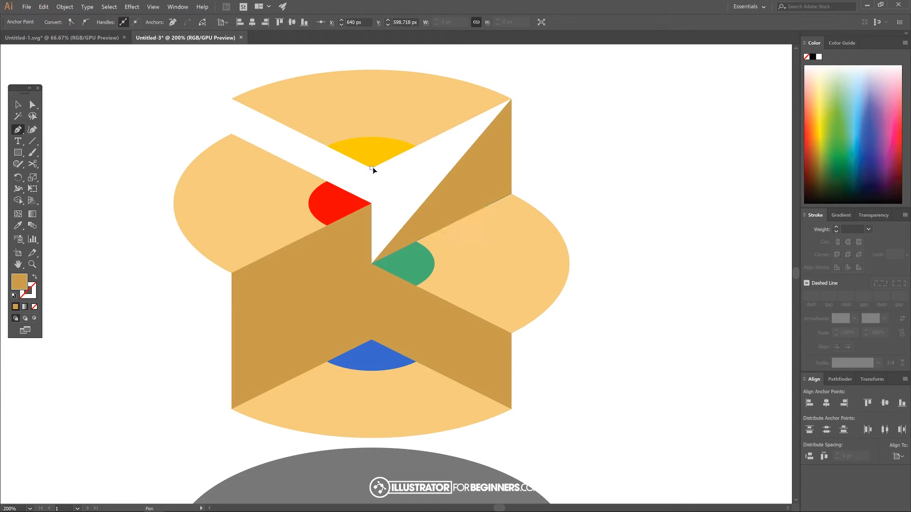
{"action": "left_click", "coordinate": [511, 99]}
- Draw a closed side face between the upper segment's left straight edge and the left segment's upper edge
{"action": "left_click", "coordinate": [232, 98]}
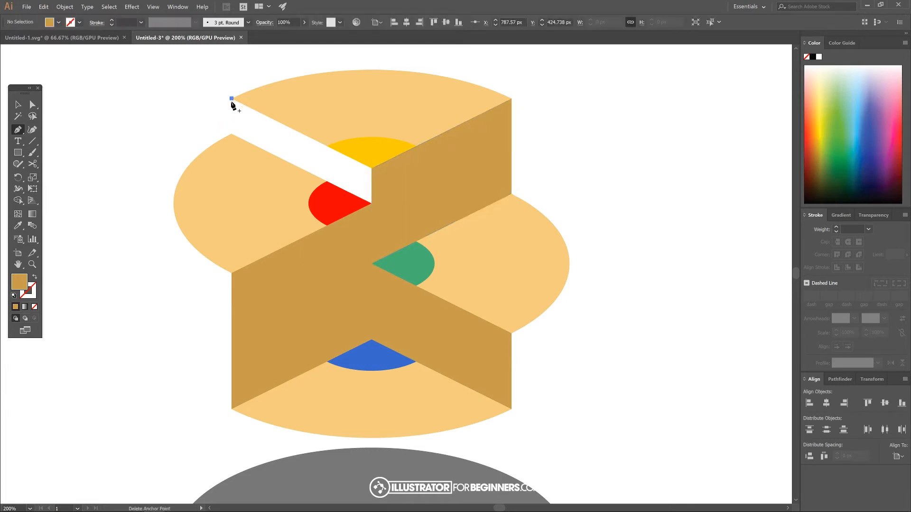
{"action": "left_click", "coordinate": [232, 135]}
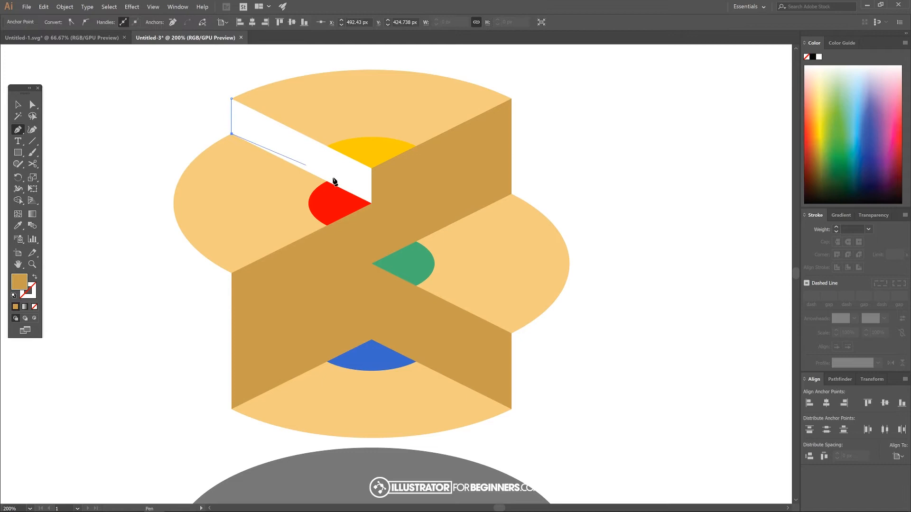
{"action": "left_click", "coordinate": [371, 203]}
{"action": "left_click", "coordinate": [371, 168]}
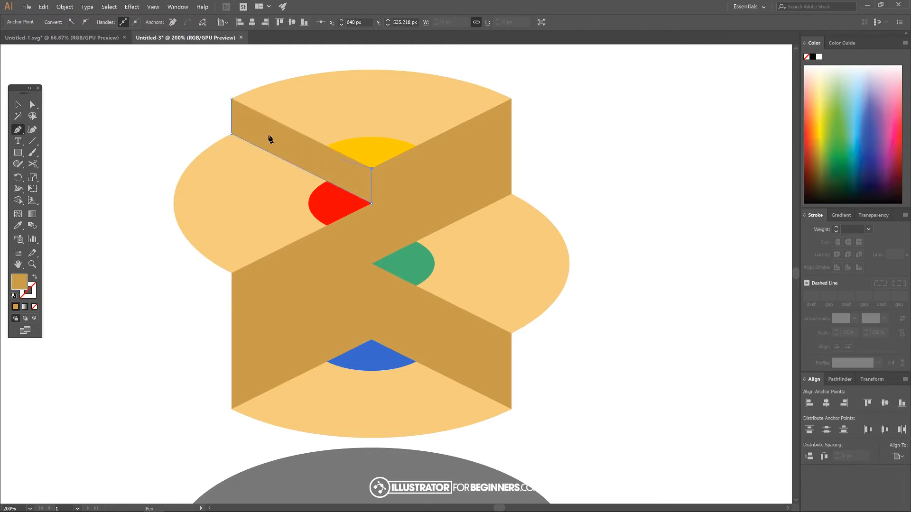
{"action": "left_click", "coordinate": [232, 99]}
- Draw a core side face from the red segment's lower edge down to the blue segment and fill it with the sampled red
{"action": "left_click", "coordinate": [62, 37]}
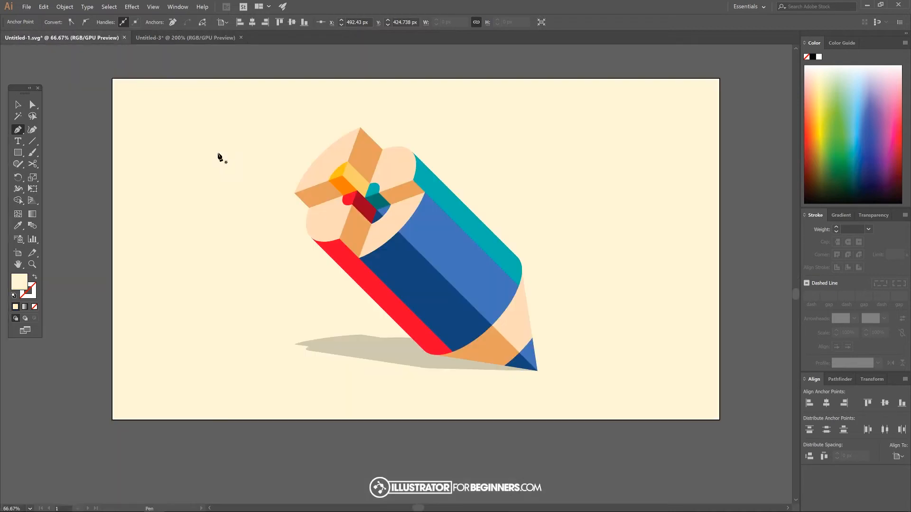
{"action": "left_click", "coordinate": [187, 38]}
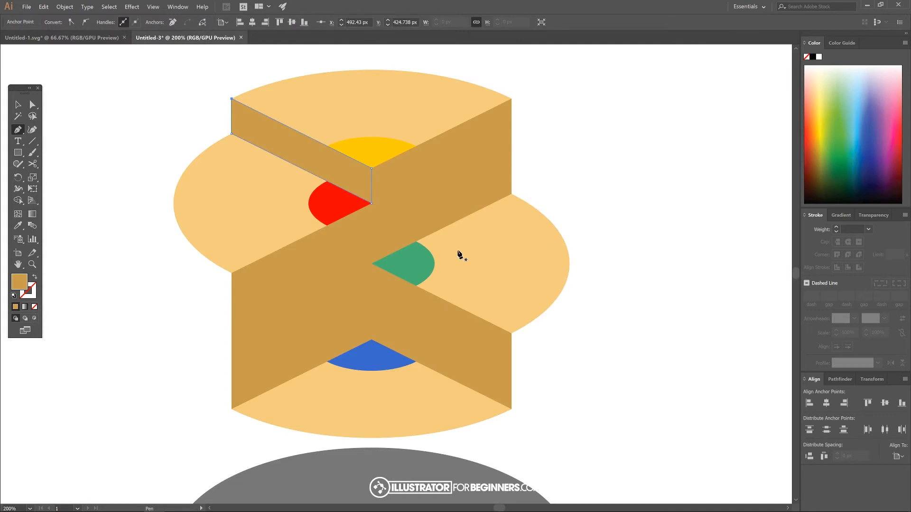
{"action": "left_click", "coordinate": [327, 226]}
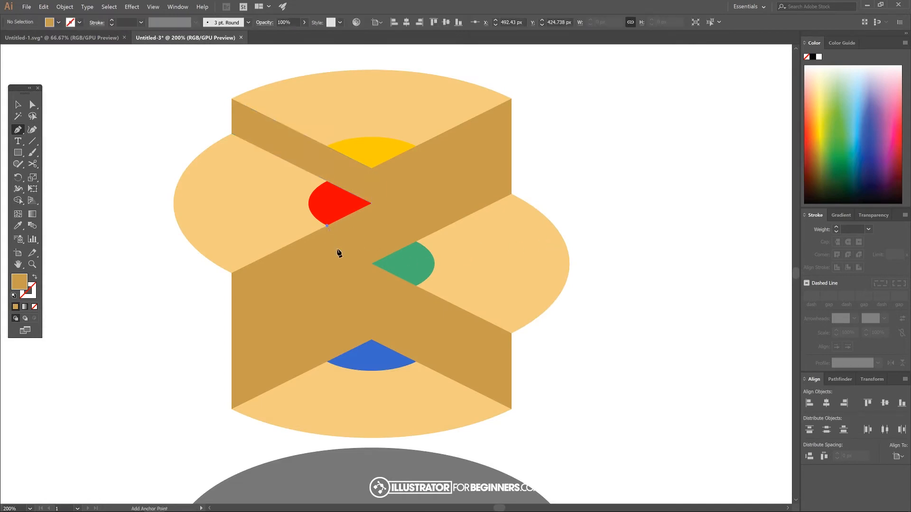
{"action": "left_click", "coordinate": [330, 359]}
{"action": "left_click", "coordinate": [328, 362]}
{"action": "left_click", "coordinate": [372, 341]}
{"action": "left_click", "coordinate": [372, 203]}
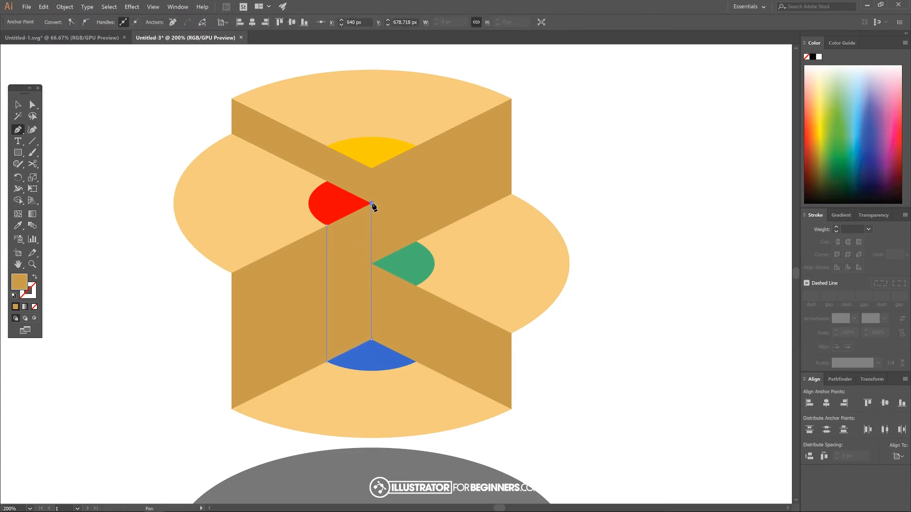
{"action": "left_click", "coordinate": [327, 226]}
{"action": "left_click", "coordinate": [18, 225]}
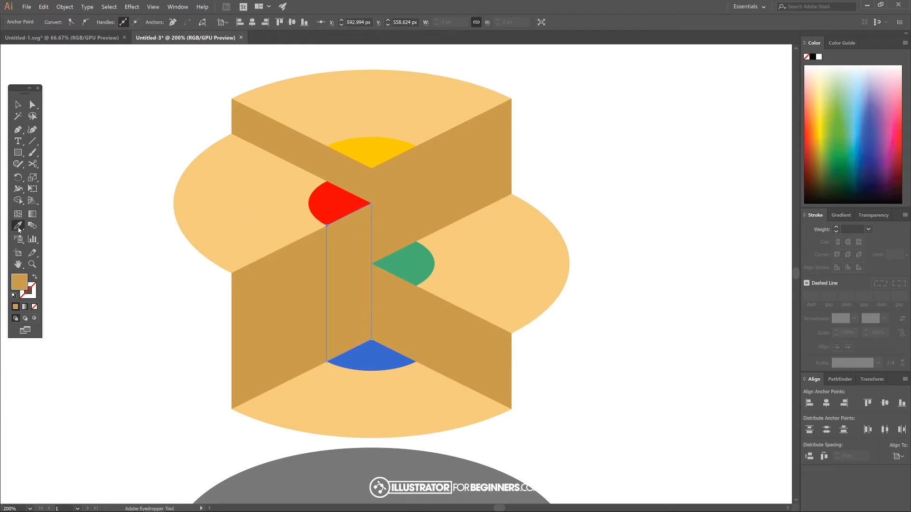
{"action": "left_click", "coordinate": [336, 202]}
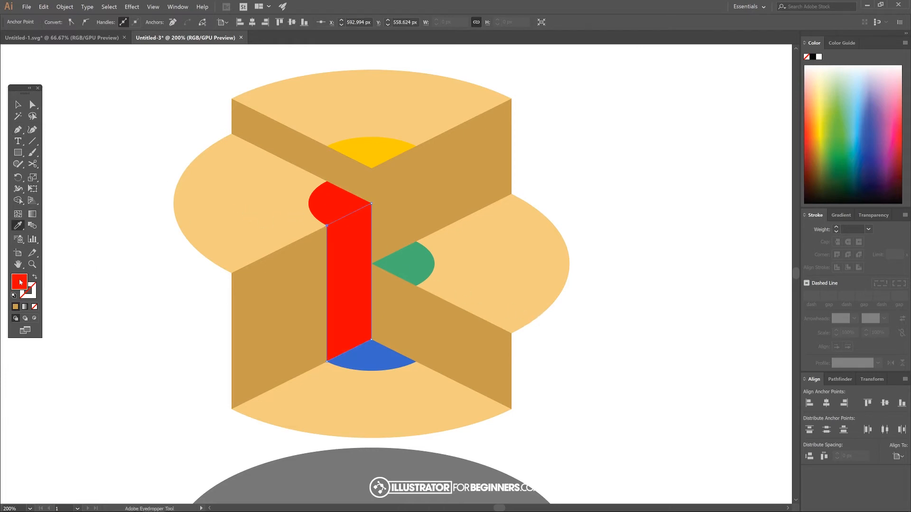
- Darken the fill of the red core's side face to a deep maroon red
{"action": "double_click", "coordinate": [20, 283]}
{"action": "mouse_move", "coordinate": [556, 130]}
{"action": "left_mouse_down"}
{"action": "mouse_move", "coordinate": [558, 118]}
{"action": "mouse_move", "coordinate": [576, 151]}
{"action": "left_mouse_up"}
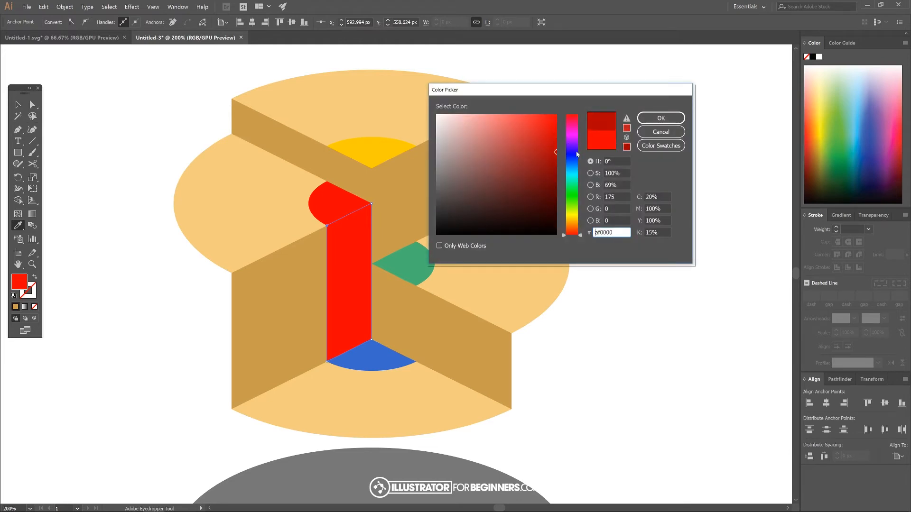
{"action": "left_click", "coordinate": [677, 117]}
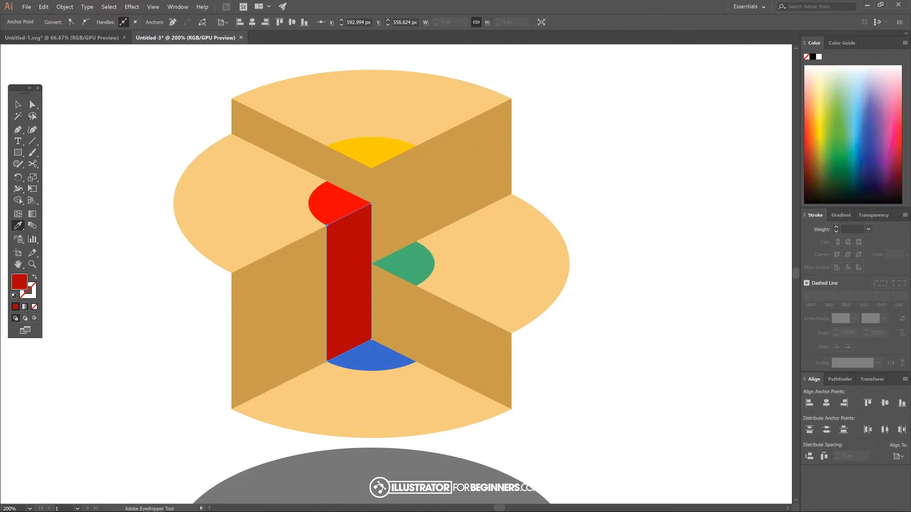
{"action": "double_click", "coordinate": [21, 284]}
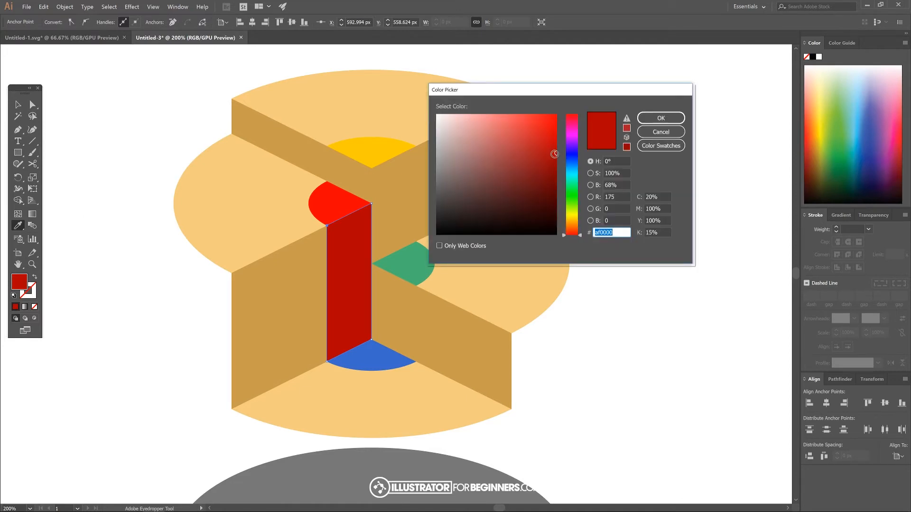
{"action": "left_click_drag", "start_coordinate": [554, 153], "coordinate": [562, 174]}
{"action": "left_click", "coordinate": [661, 118]}
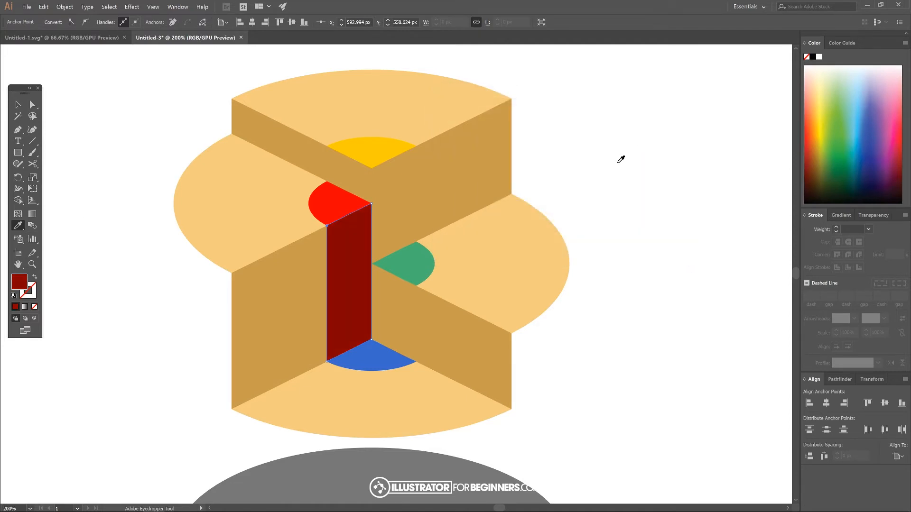
- Draw a closed core side face from the yellow segment's right edge down to the green segment and fill it with the sampled yellow
{"action": "left_click", "coordinate": [17, 129]}
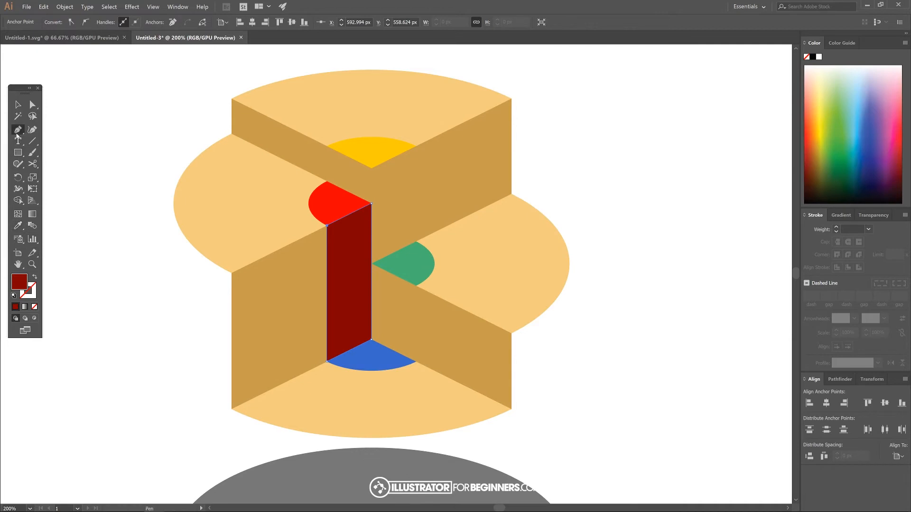
{"action": "left_click", "coordinate": [416, 146]}
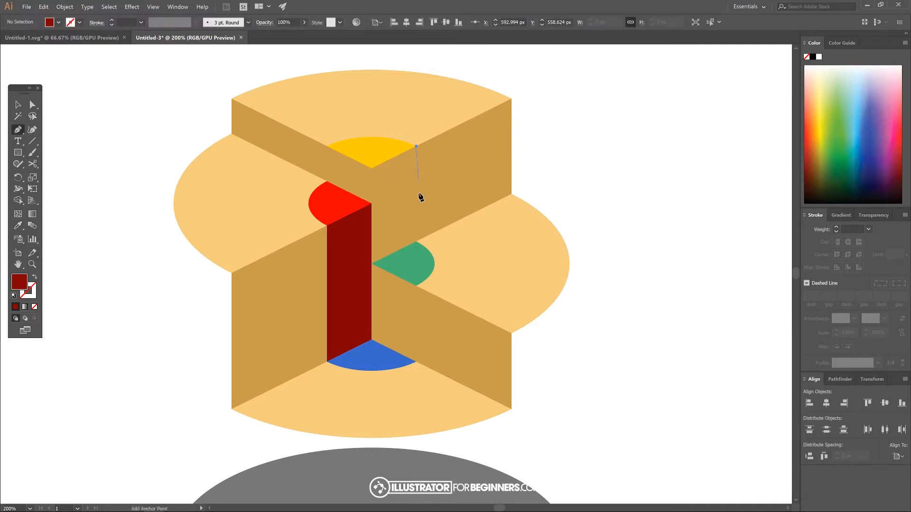
{"action": "left_click", "coordinate": [416, 242]}
{"action": "left_click", "coordinate": [372, 263]}
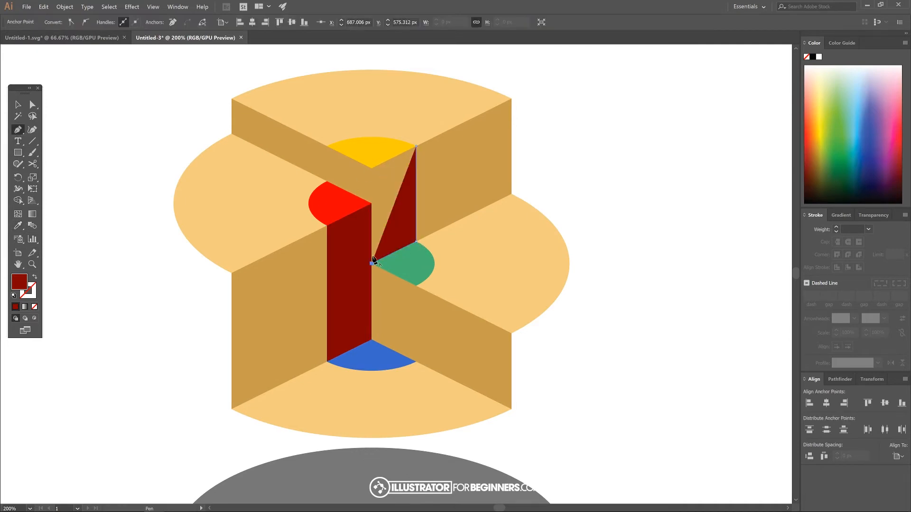
{"action": "left_click", "coordinate": [371, 167]}
{"action": "left_click", "coordinate": [416, 146]}
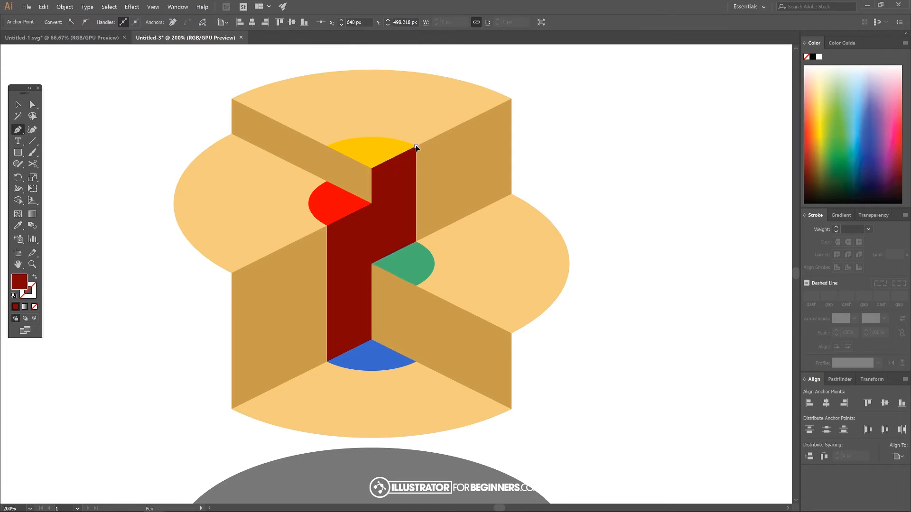
{"action": "left_click", "coordinate": [18, 226]}
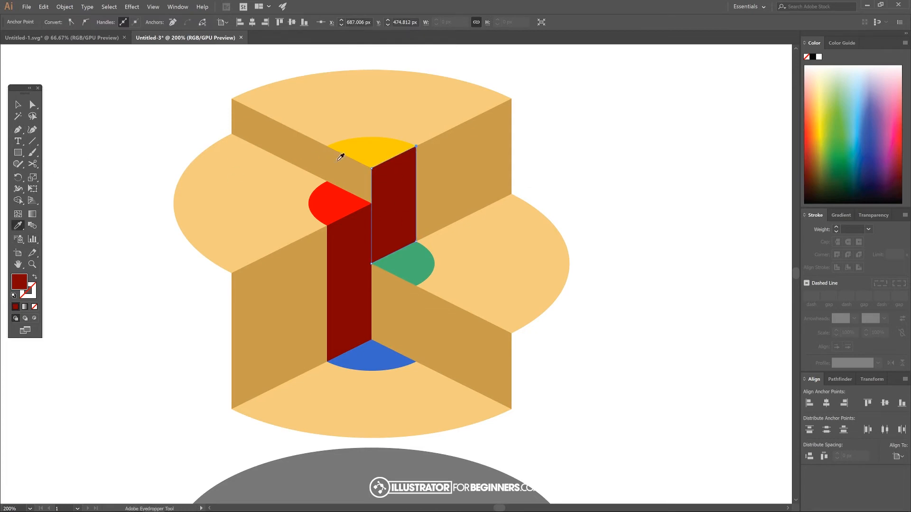
{"action": "left_click", "coordinate": [384, 141]}
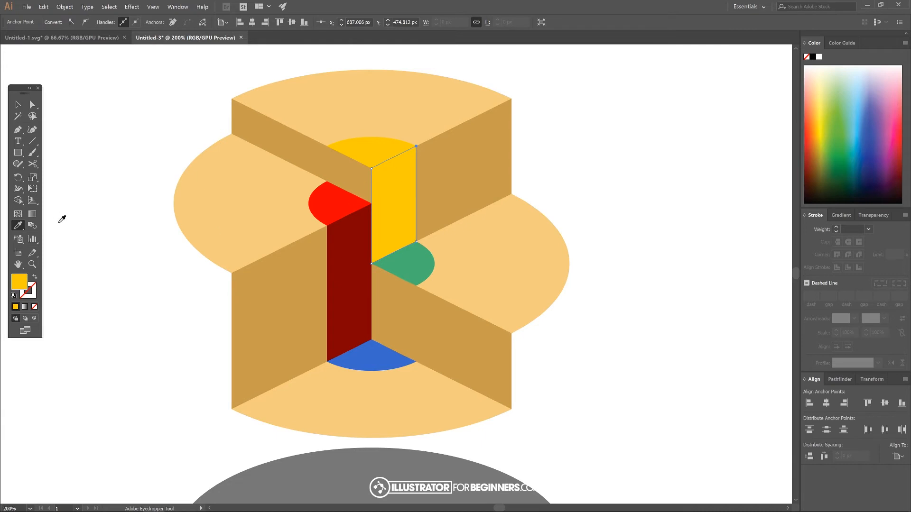
- Lighten the fill of the yellow core's right side face to a pale yellow
{"action": "double_click", "coordinate": [19, 282]}
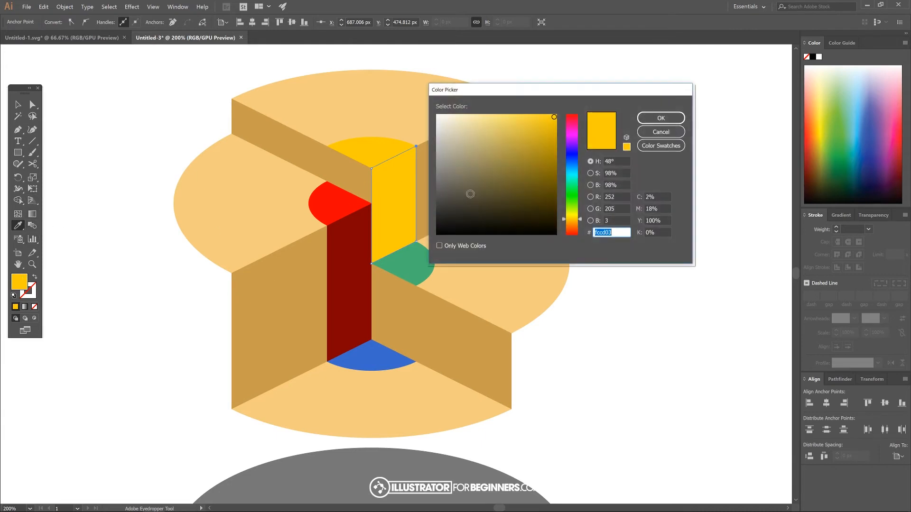
{"action": "left_click_drag", "start_coordinate": [553, 117], "coordinate": [508, 117]}
{"action": "key", "text": "Return"}
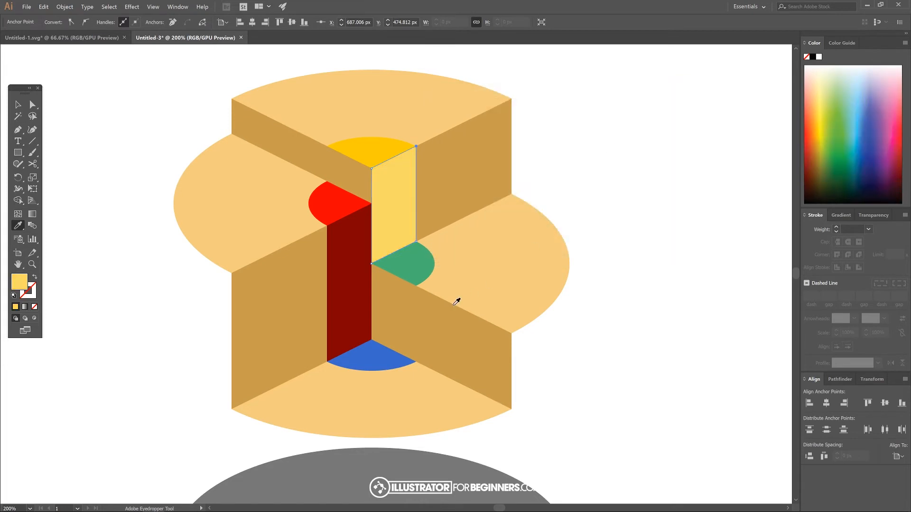
- Draw a closed core side face from the yellow segment's left edge down to the red segment's upper edge
{"action": "left_click", "coordinate": [18, 129]}
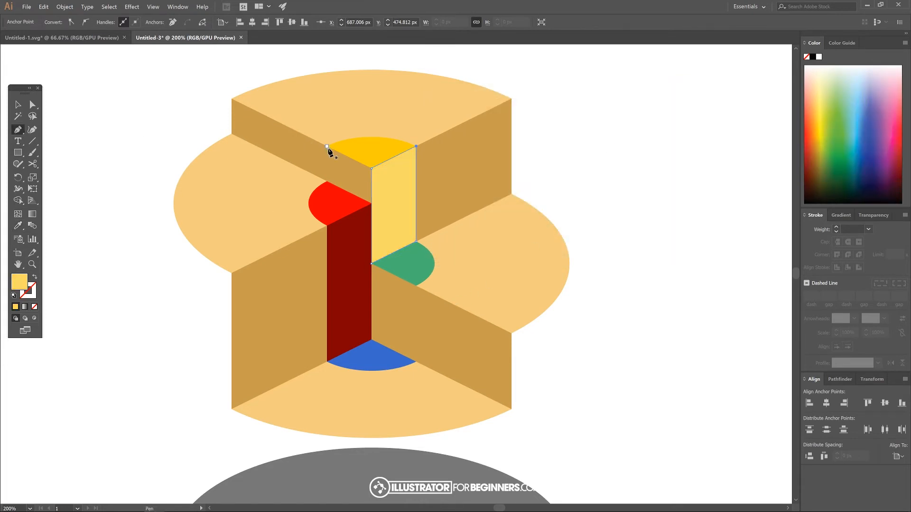
{"action": "left_click", "coordinate": [326, 146]}
{"action": "left_click", "coordinate": [327, 182]}
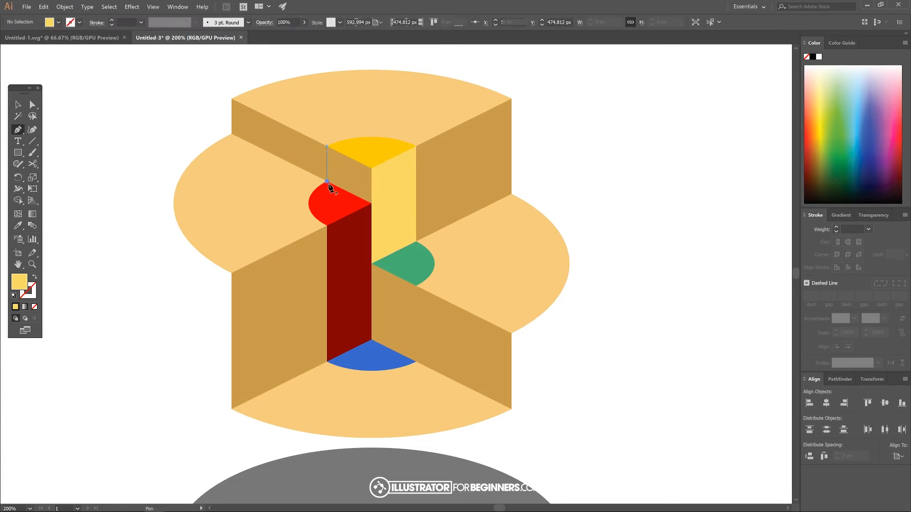
{"action": "left_click", "coordinate": [371, 204]}
{"action": "left_click", "coordinate": [371, 168]}
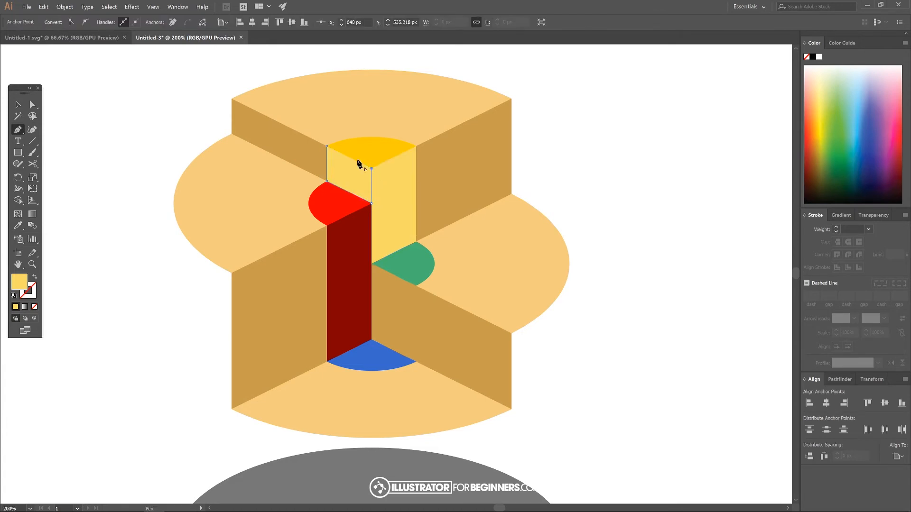
{"action": "left_click", "coordinate": [326, 146]}
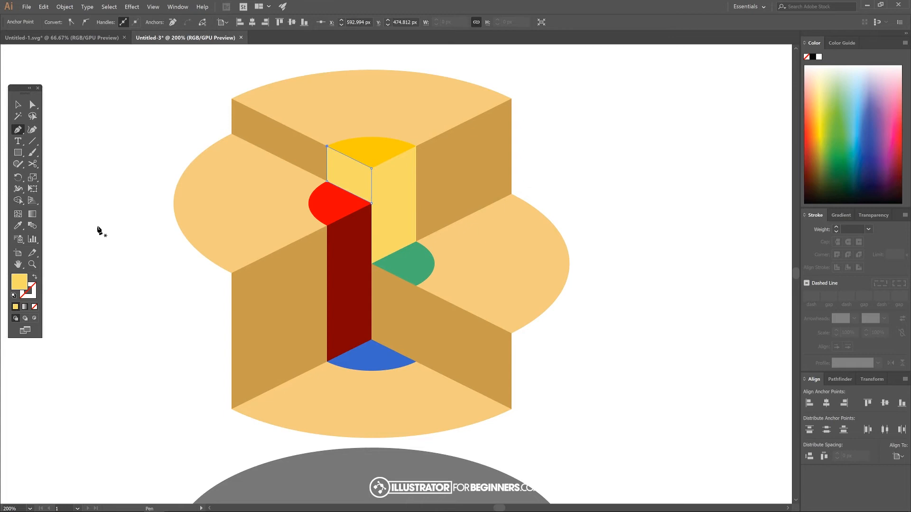
- Set the fill of the yellow core's left side face to orange ff8710
{"action": "double_click", "coordinate": [24, 281]}
{"action": "left_click_drag", "start_coordinate": [579, 222], "coordinate": [582, 227]}
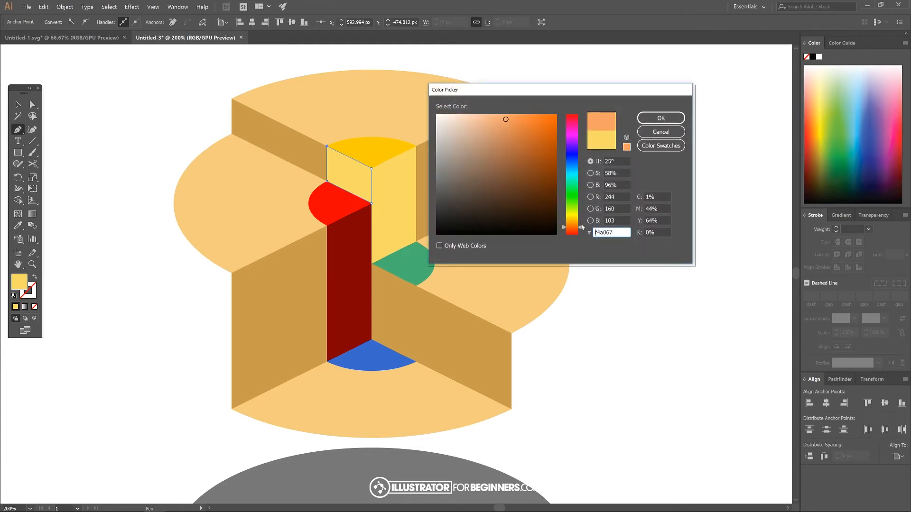
{"action": "left_click_drag", "start_coordinate": [531, 114], "coordinate": [551, 113]}
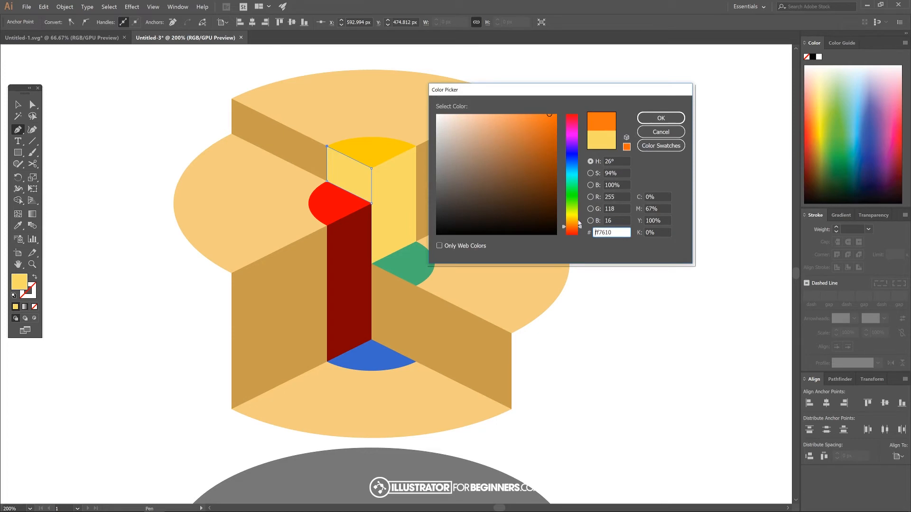
{"action": "left_click_drag", "start_coordinate": [579, 223], "coordinate": [586, 226]}
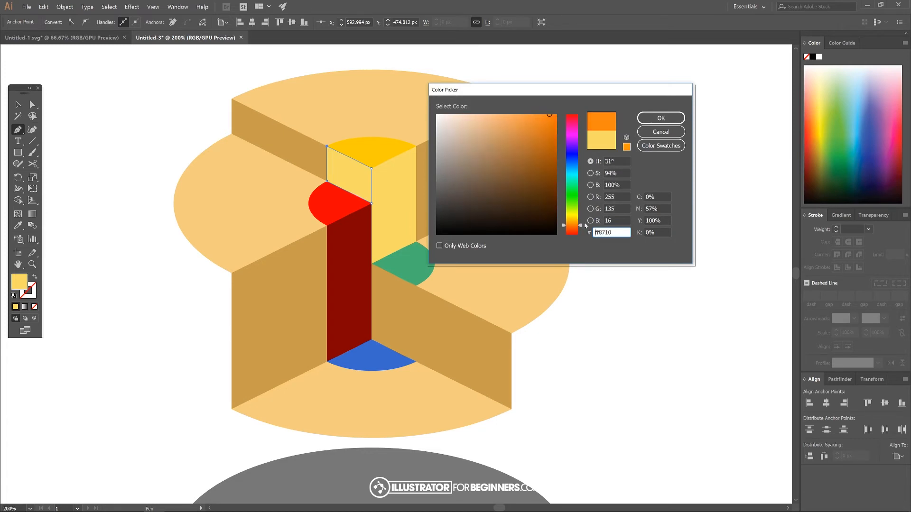
{"action": "left_click", "coordinate": [661, 118]}
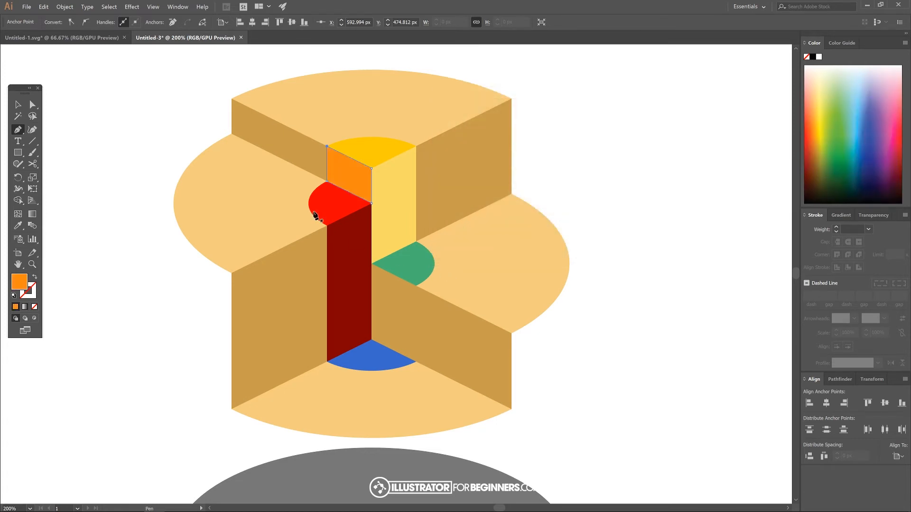
- Draw a closed core side face from the green segment's lower edge down to the blue segment and fill it with the sampled green
{"action": "left_click", "coordinate": [370, 167]}
{"action": "left_click", "coordinate": [416, 286]}
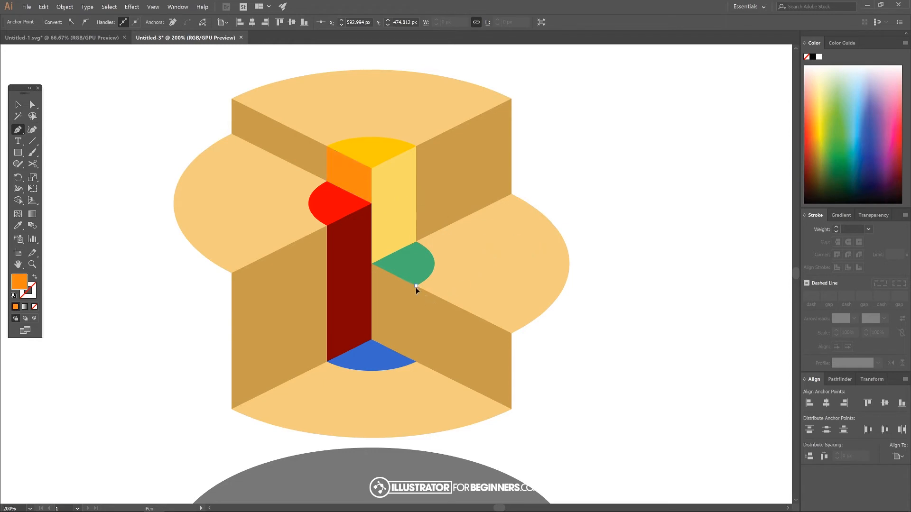
{"action": "left_click", "coordinate": [416, 363]}
{"action": "left_click", "coordinate": [372, 341]}
{"action": "left_click", "coordinate": [371, 264]}
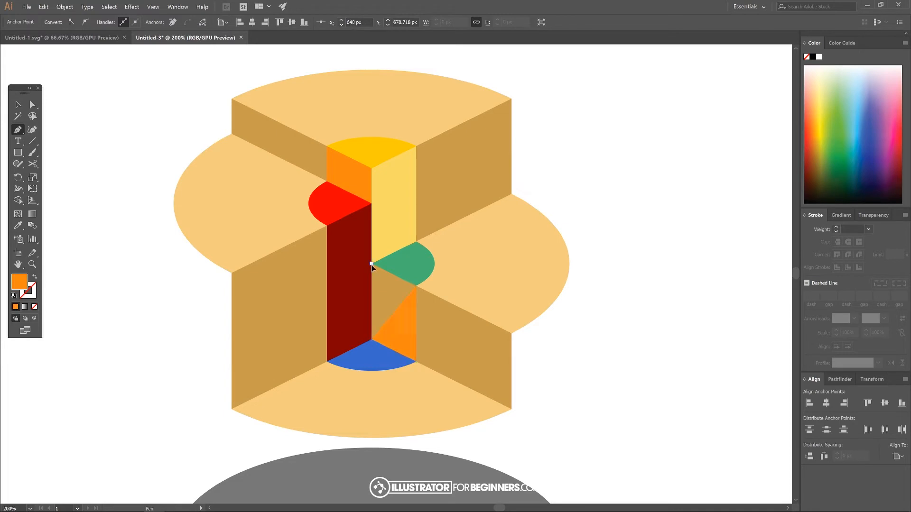
{"action": "left_click", "coordinate": [415, 286]}
{"action": "left_click", "coordinate": [16, 226]}
{"action": "left_click", "coordinate": [412, 263]}
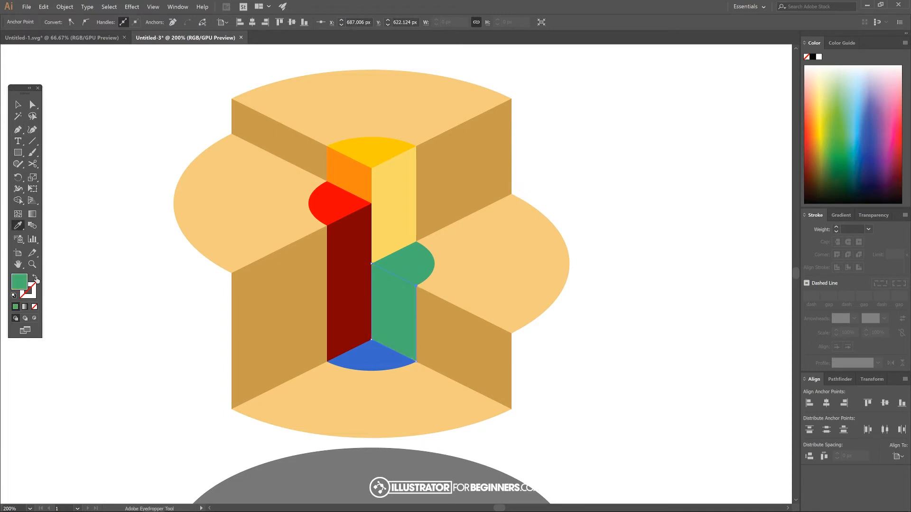
- Darken the fill of the green core's side face to 2b6d46
{"action": "double_click", "coordinate": [19, 282]}
{"action": "left_click_drag", "start_coordinate": [509, 152], "coordinate": [511, 182]}
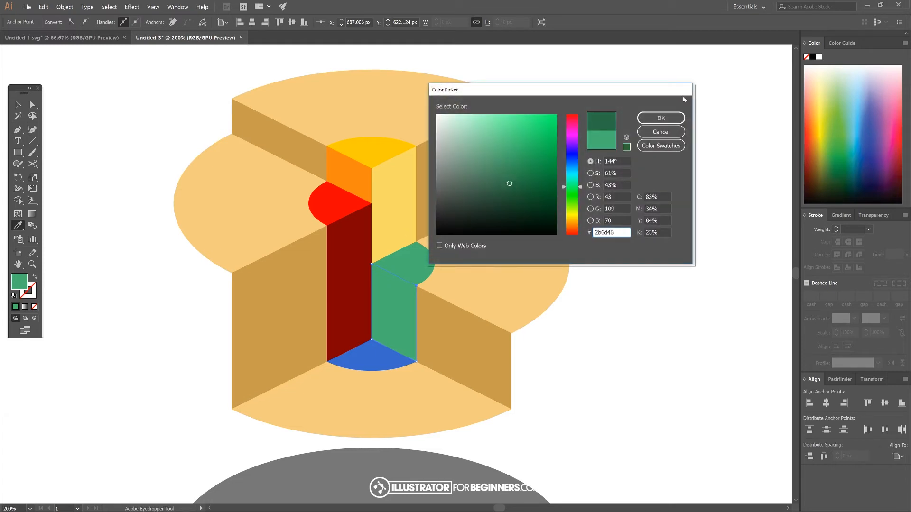
{"action": "left_click", "coordinate": [661, 118]}
- Review the whole drawing and compare it with the finished pencil in the Untitled-1.svg document
{"action": "scroll", "coordinate": [545, 202], "scroll_direction": "down", "scroll_amount": 2}
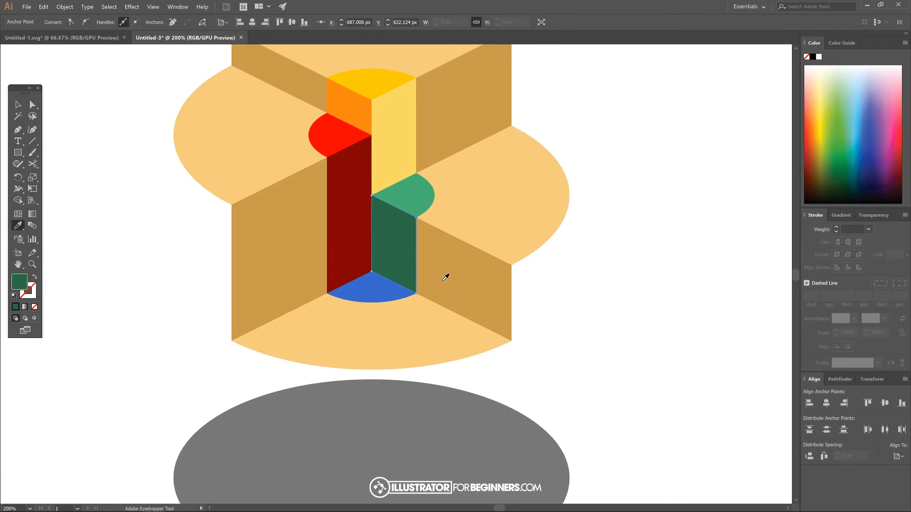
{"action": "scroll", "coordinate": [446, 273], "scroll_direction": "up", "scroll_amount": 1}
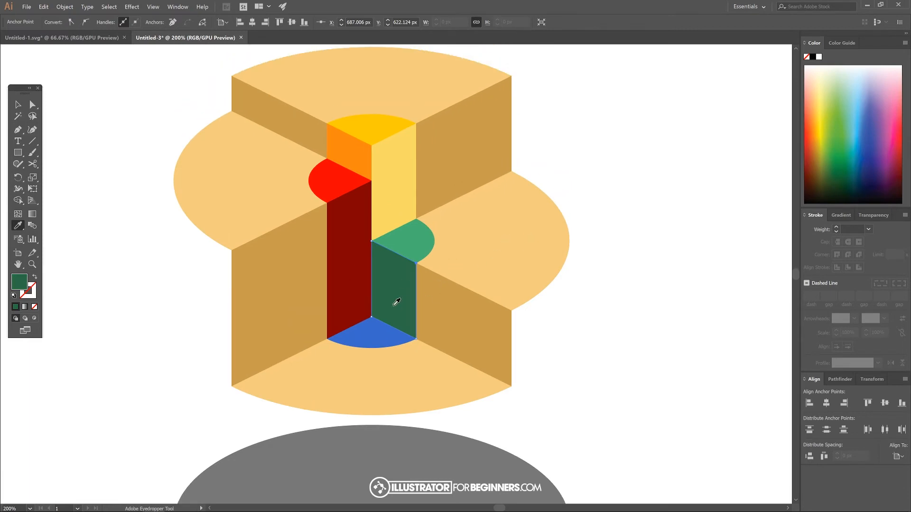
{"action": "scroll", "coordinate": [482, 264], "scroll_direction": "down", "scroll_amount": 3}
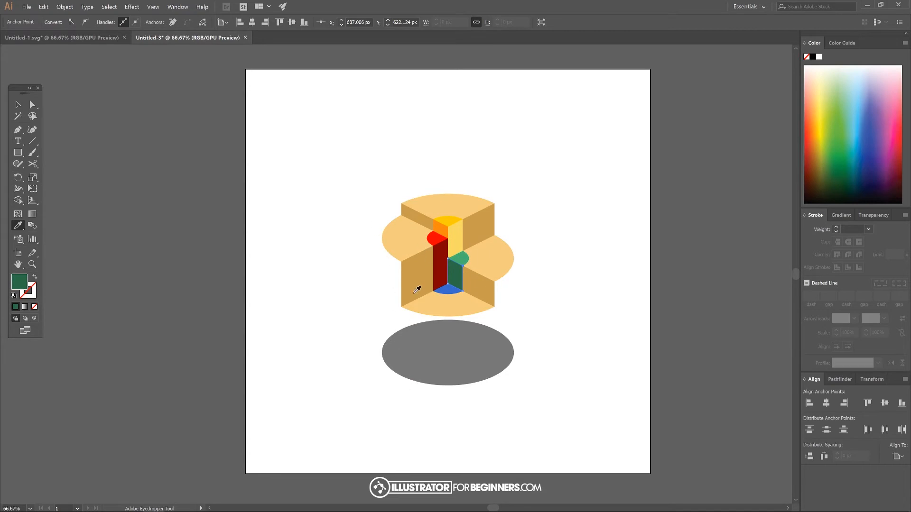
{"action": "left_click_drag", "start_coordinate": [480, 342], "coordinate": [442, 310]}
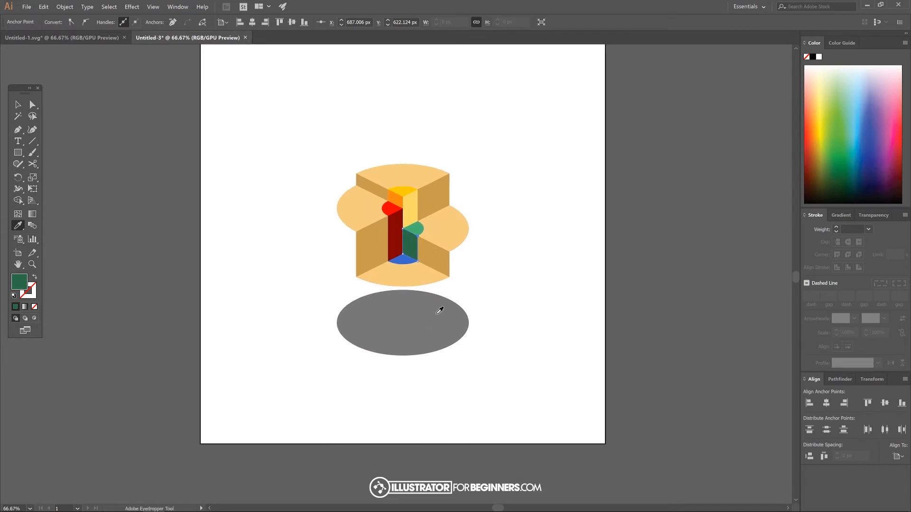
{"action": "left_click", "coordinate": [94, 37]}
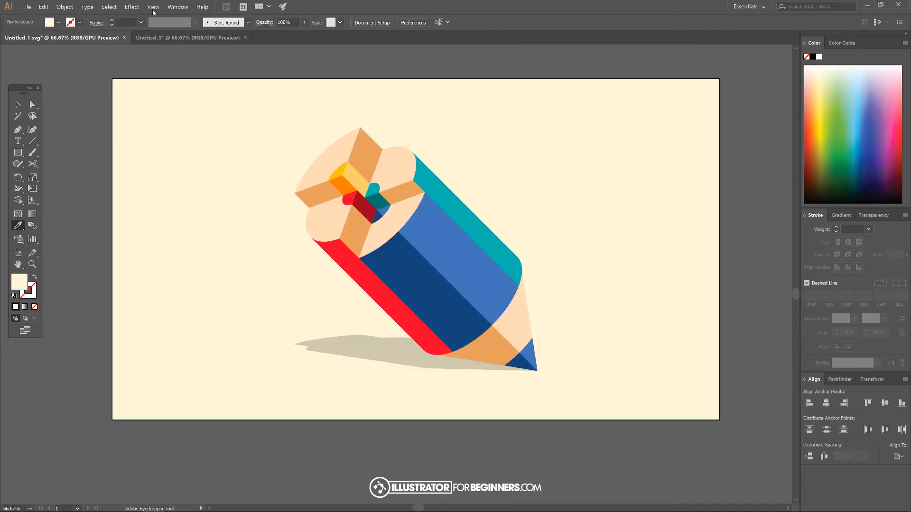
{"action": "left_click", "coordinate": [160, 39]}
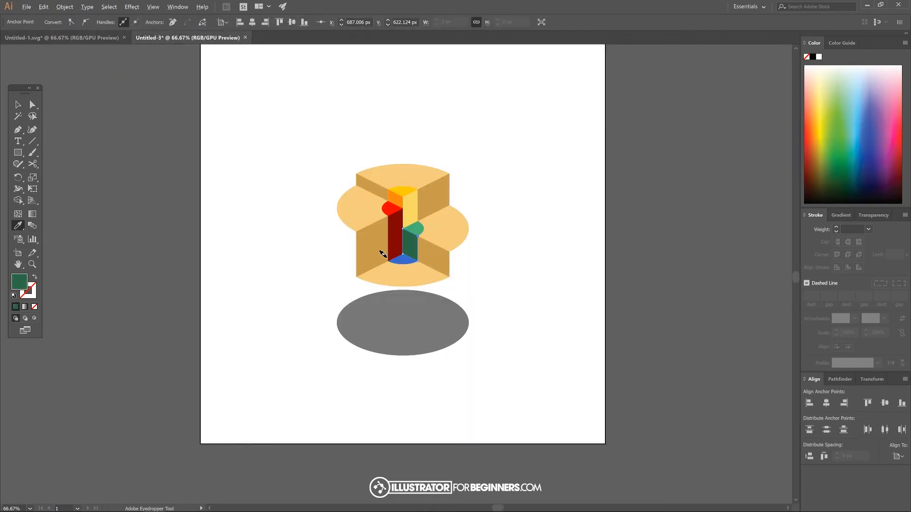
- Draw a closed outer body shape from the left wood segment's edge down past the grey ellipse, flaring out at its lower left
{"action": "scroll", "coordinate": [382, 254], "scroll_direction": "up", "scroll_amount": 1}
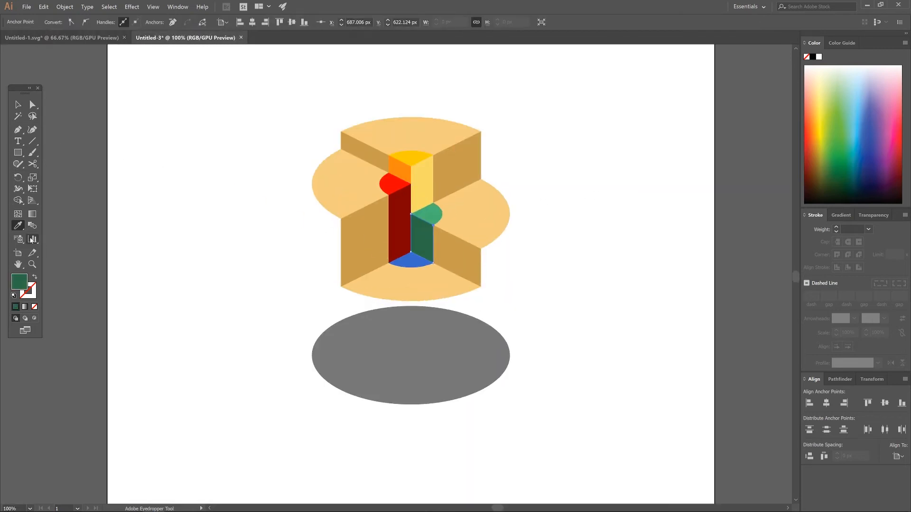
{"action": "left_click", "coordinate": [23, 131]}
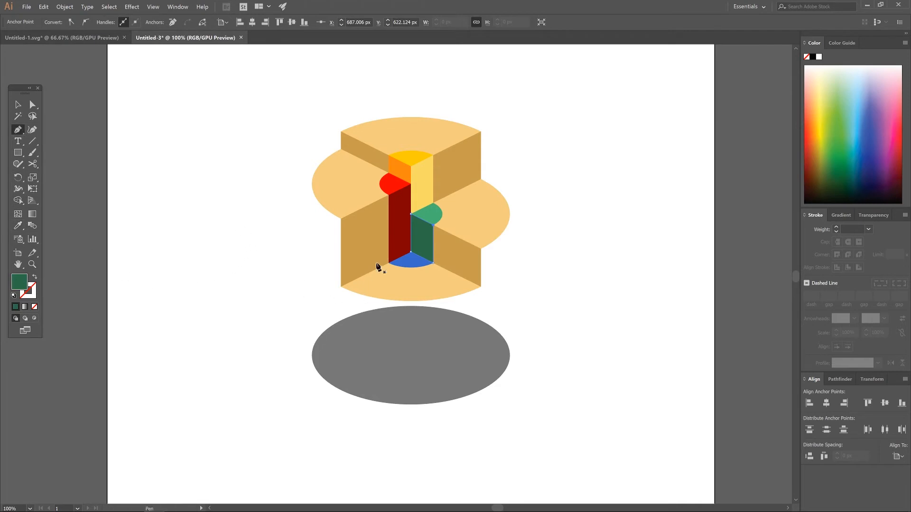
{"action": "left_click", "coordinate": [341, 219]}
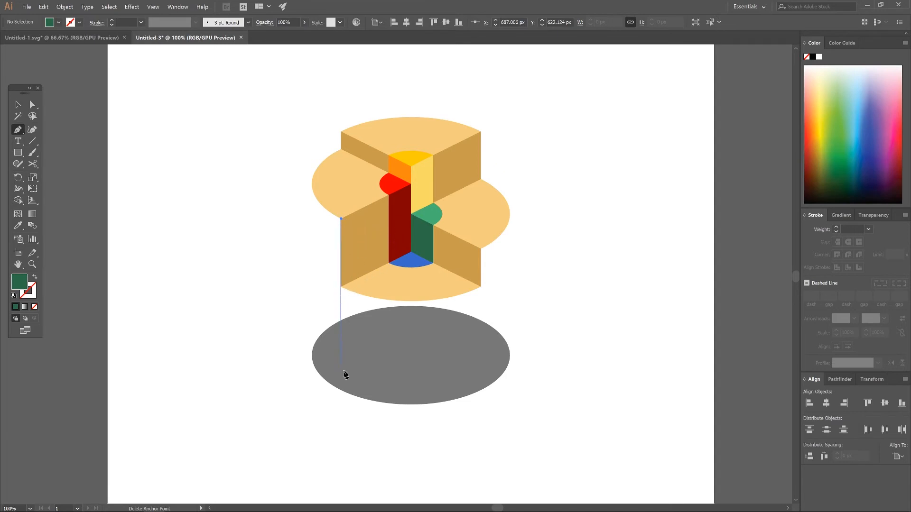
{"action": "left_click", "coordinate": [340, 447]}
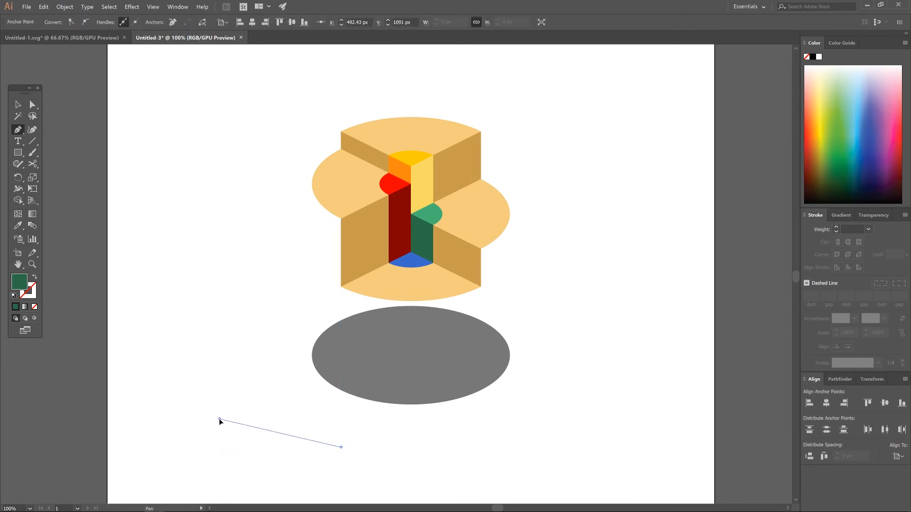
{"action": "left_click", "coordinate": [219, 419]}
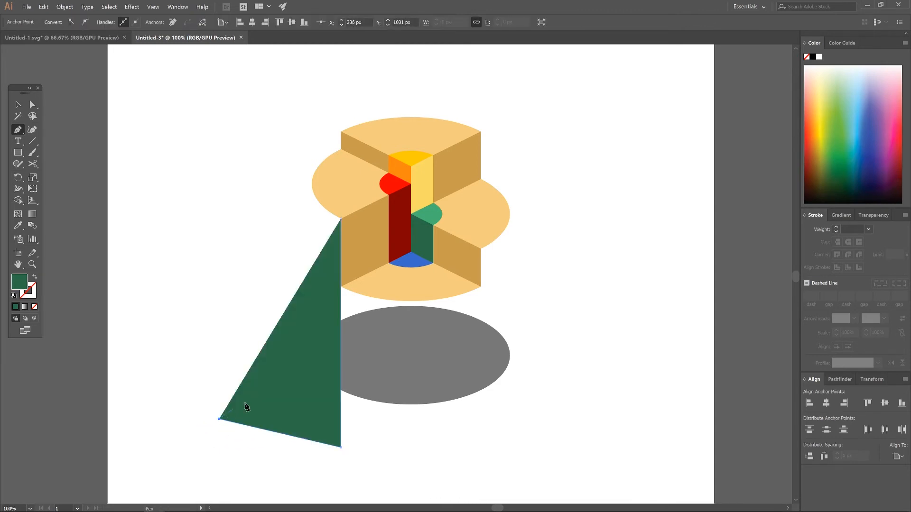
{"action": "left_click", "coordinate": [311, 356]}
{"action": "key", "text": "ctrl+z"}
{"action": "left_click", "coordinate": [311, 355]}
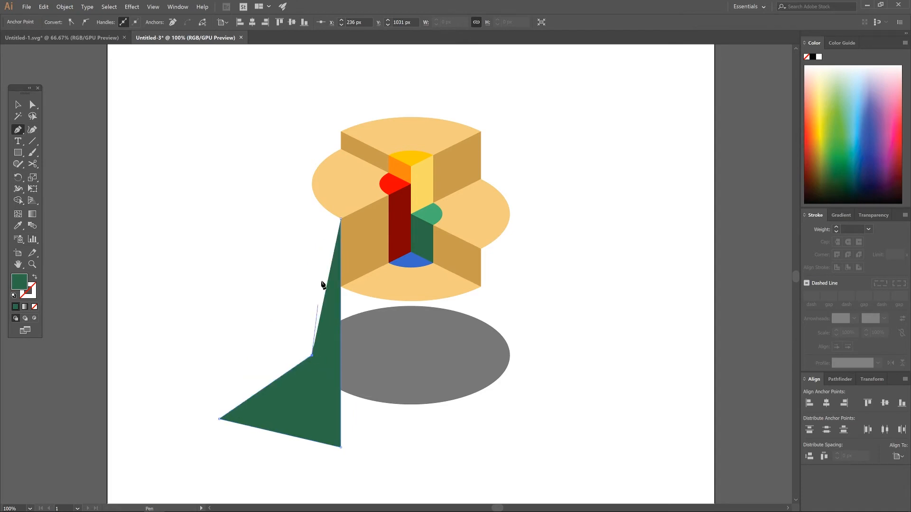
{"action": "left_click", "coordinate": [311, 183]}
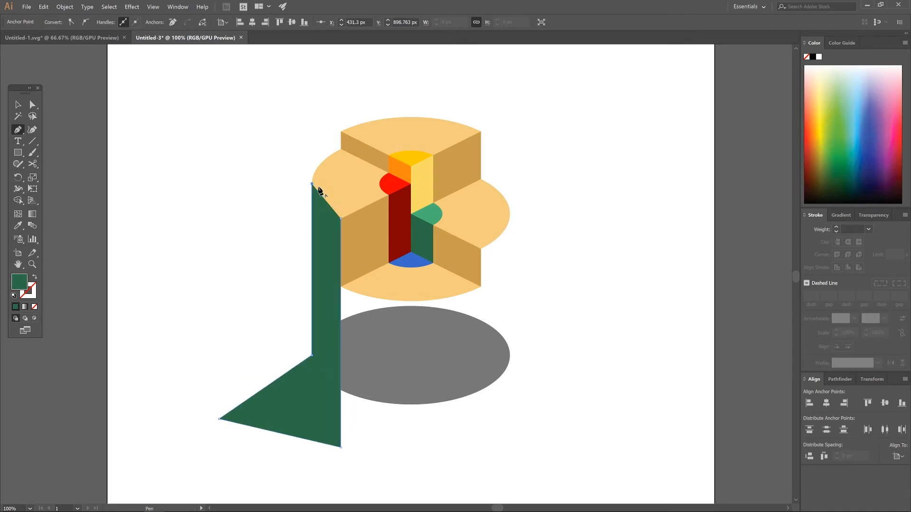
{"action": "left_click", "coordinate": [340, 220]}
- Fill the left outer body shape with the red sampled from the core and send it to the back
{"action": "left_click", "coordinate": [17, 225]}
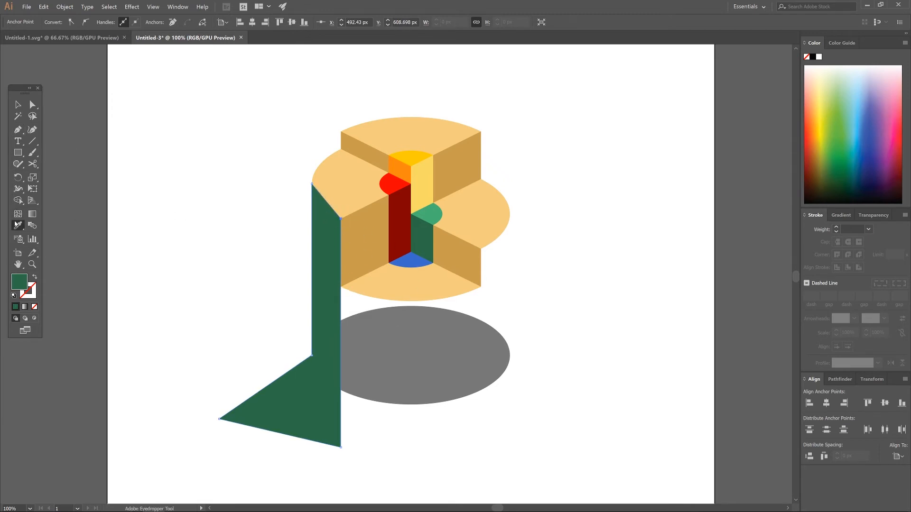
{"action": "left_click", "coordinate": [395, 181]}
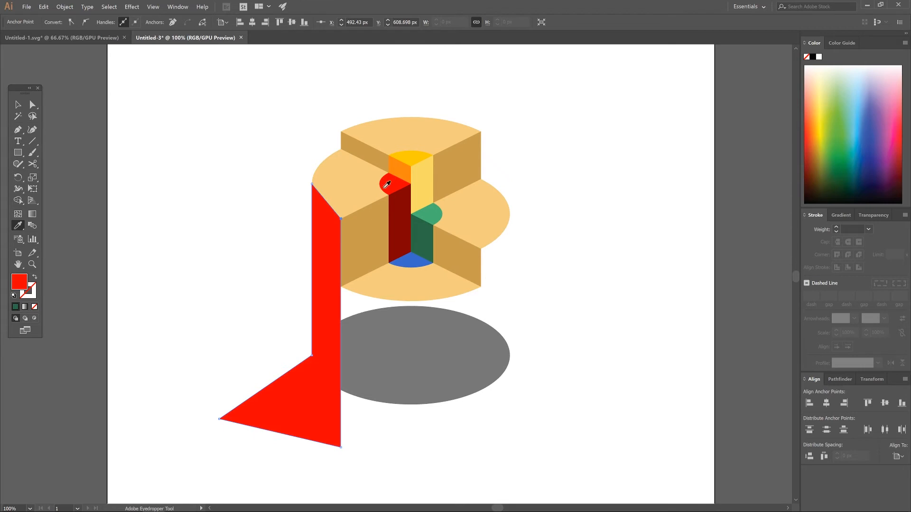
{"action": "right_click", "coordinate": [332, 292]}
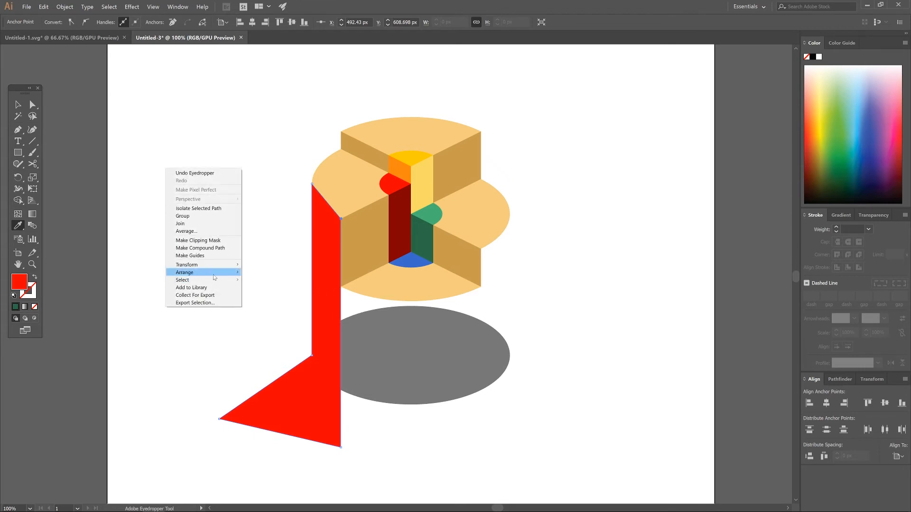
{"action": "mouse_move", "coordinate": [223, 273]}
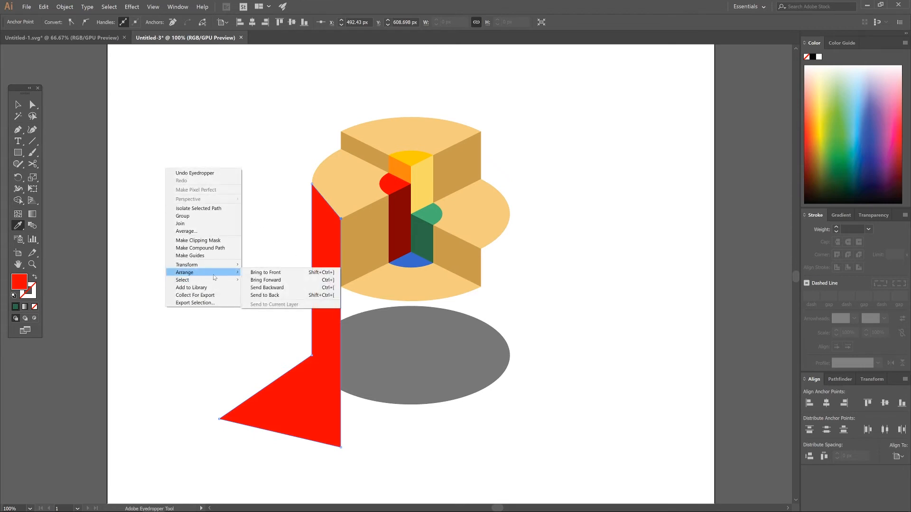
{"action": "left_click", "coordinate": [264, 295]}
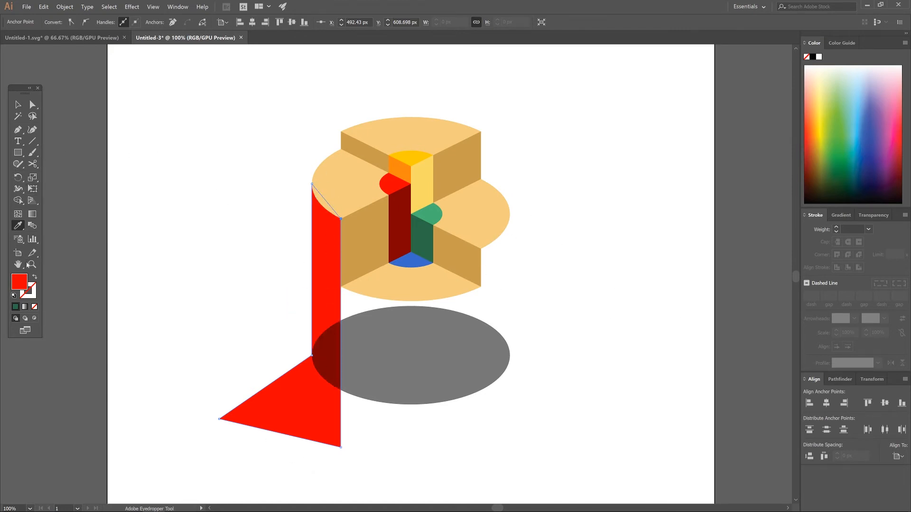
- Draw a closed outer body shape from the right wood segment's edge down past the grey ellipse, flaring out at its lower right
{"action": "left_click", "coordinate": [18, 129]}
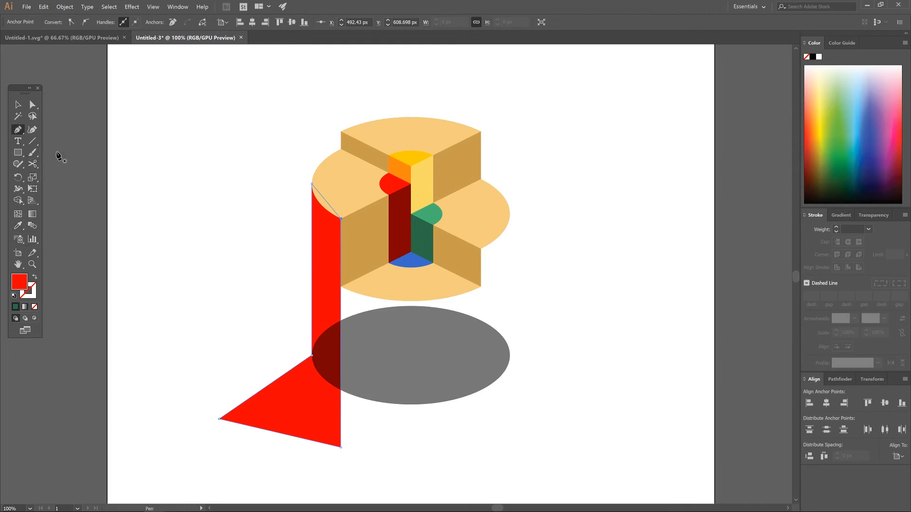
{"action": "left_click", "coordinate": [481, 249]}
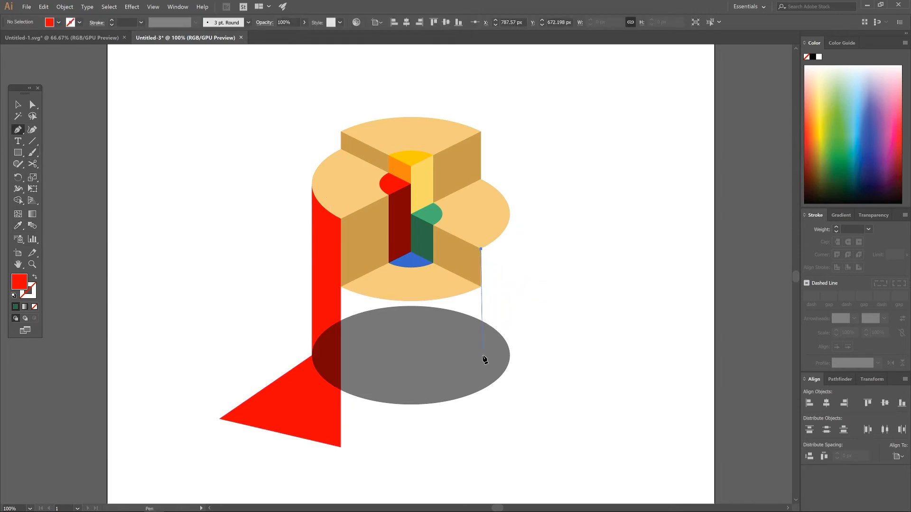
{"action": "left_click", "coordinate": [480, 420], "text": "shift"}
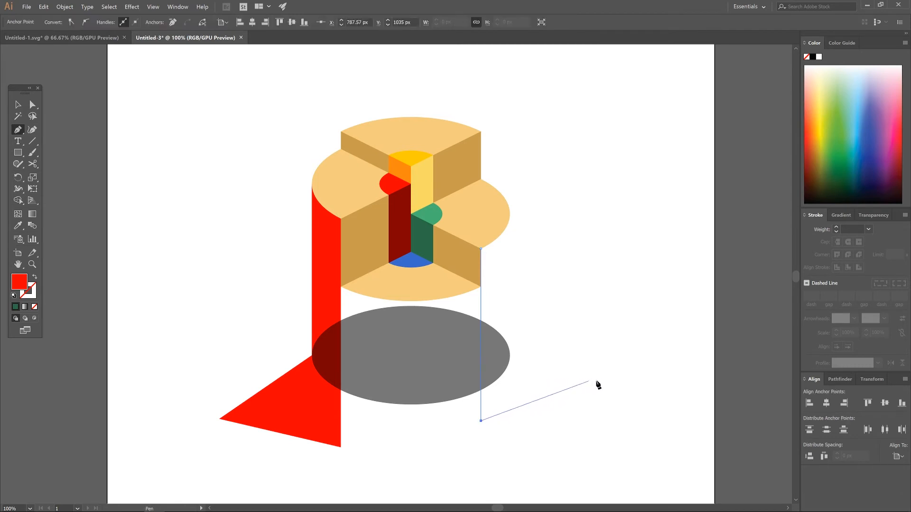
{"action": "left_click", "coordinate": [576, 380]}
{"action": "left_click", "coordinate": [511, 356]}
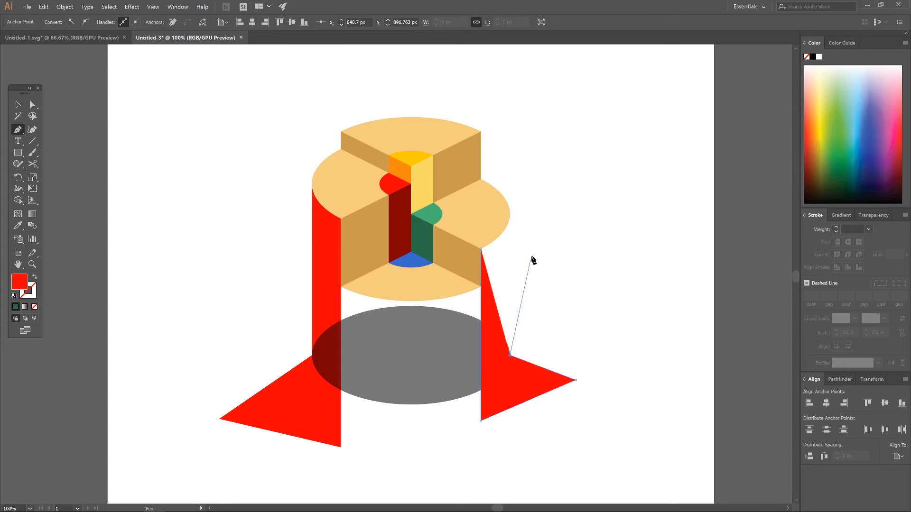
{"action": "left_click", "coordinate": [510, 214]}
{"action": "left_click", "coordinate": [480, 248]}
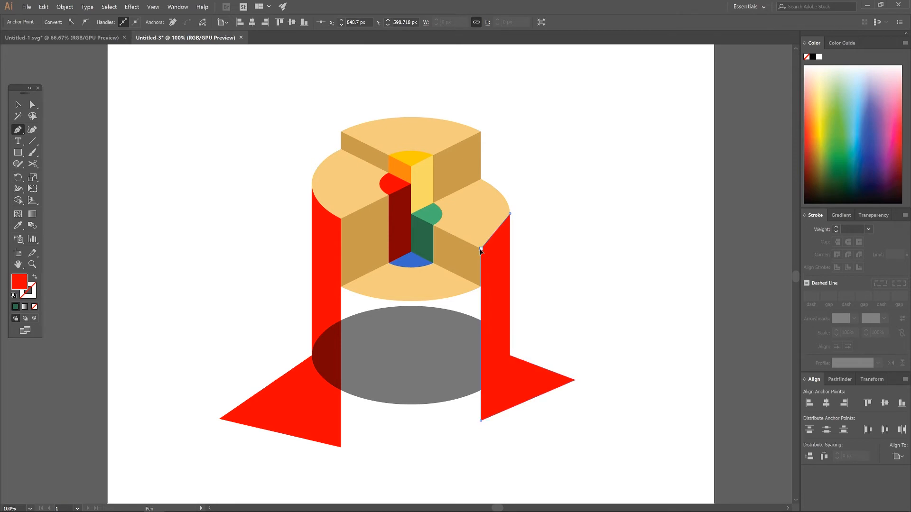
- Fill the right outer body shape with the light green sampled from the core and send it to the back
{"action": "left_click", "coordinate": [17, 225]}
{"action": "left_click", "coordinate": [432, 212]}
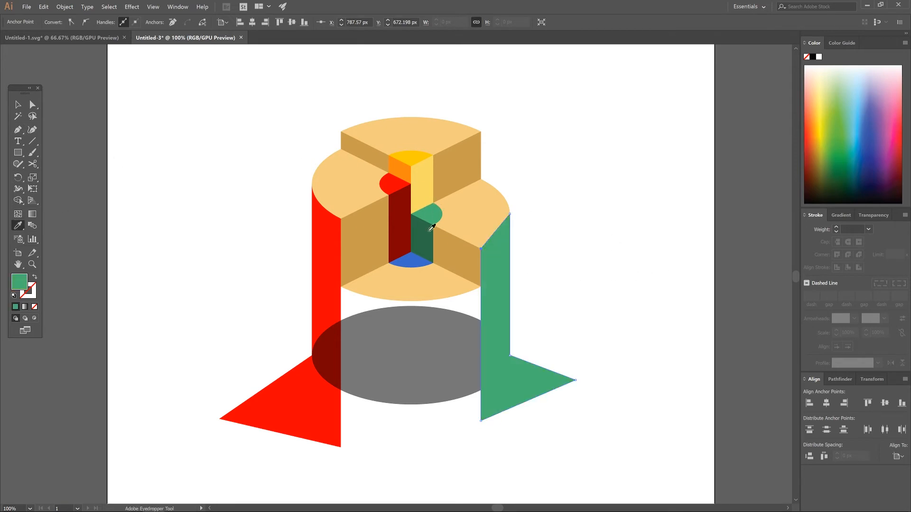
{"action": "right_click", "coordinate": [251, 168]}
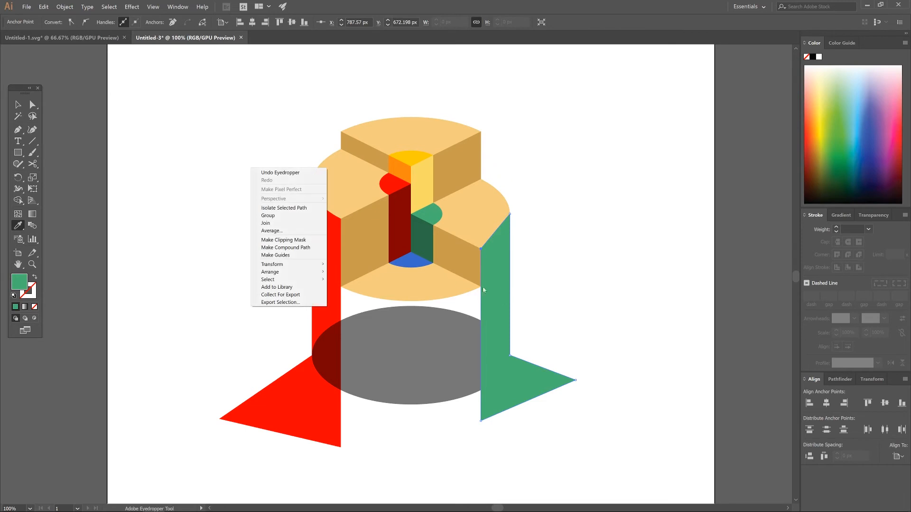
{"action": "mouse_move", "coordinate": [265, 272]}
{"action": "left_click", "coordinate": [351, 295]}
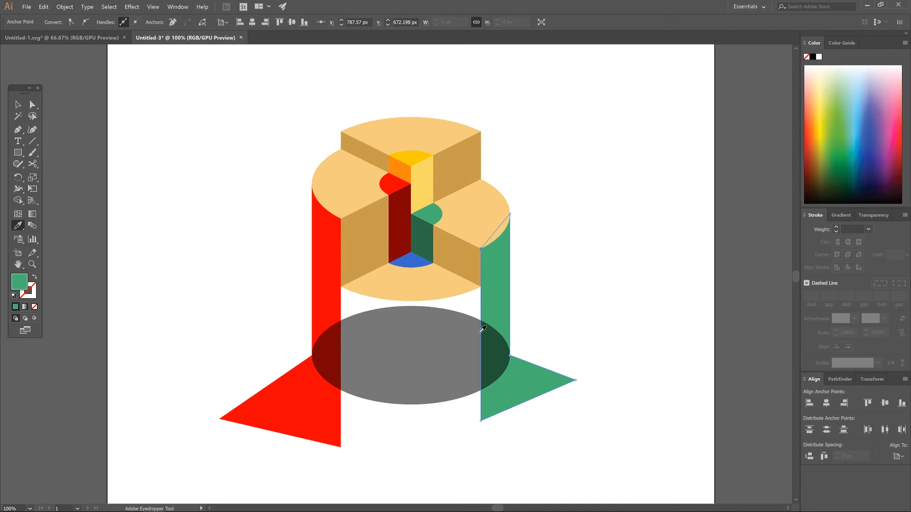
- Draw a closed front body shape from the lowest wood segment's two corners down to the lower inner corners of the side bodies
{"action": "left_click", "coordinate": [21, 136]}
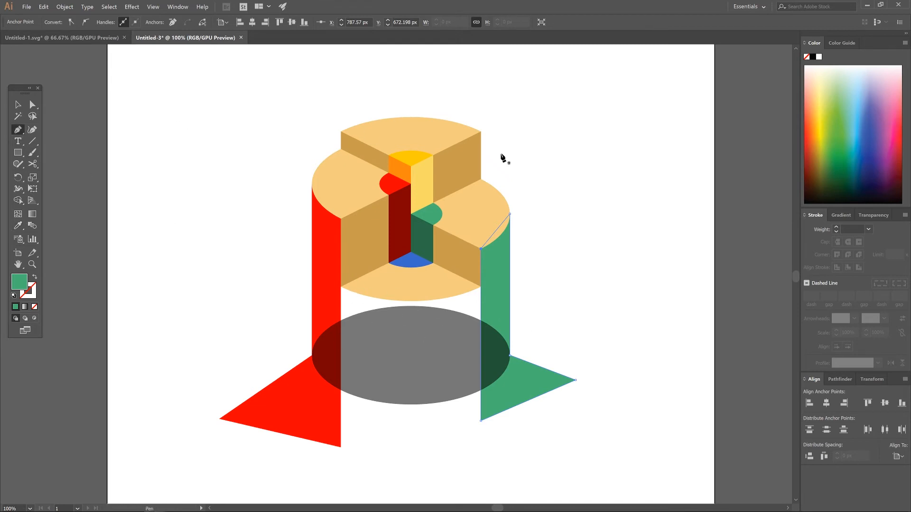
{"action": "left_click", "coordinate": [341, 287]}
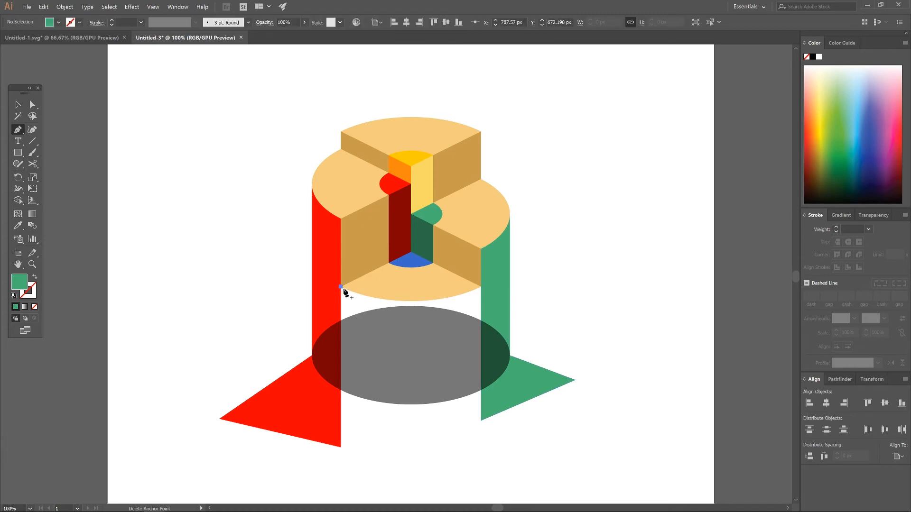
{"action": "left_click", "coordinate": [341, 448]}
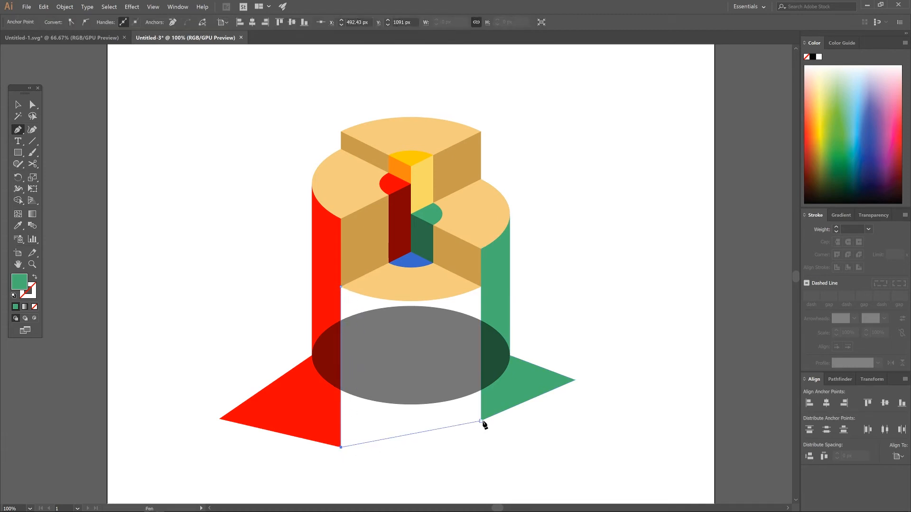
{"action": "left_click", "coordinate": [482, 421]}
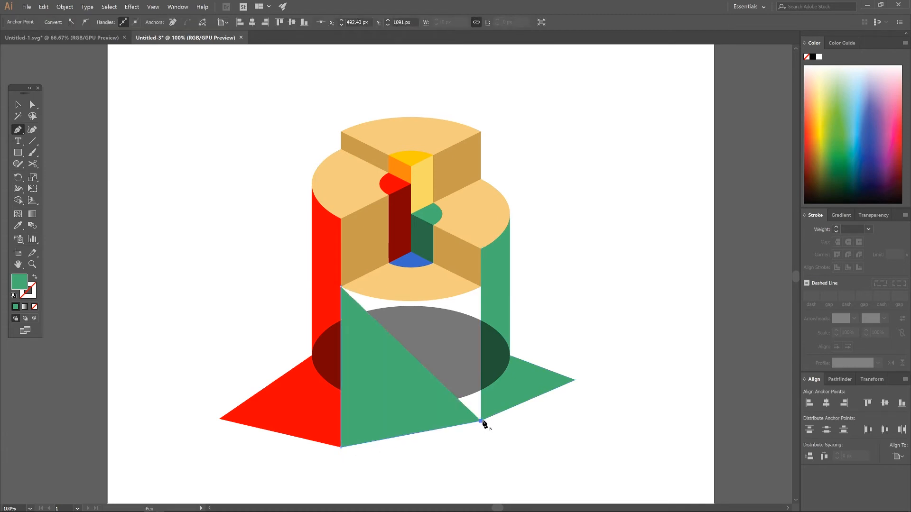
{"action": "left_click", "coordinate": [481, 287]}
{"action": "left_click", "coordinate": [341, 287]}
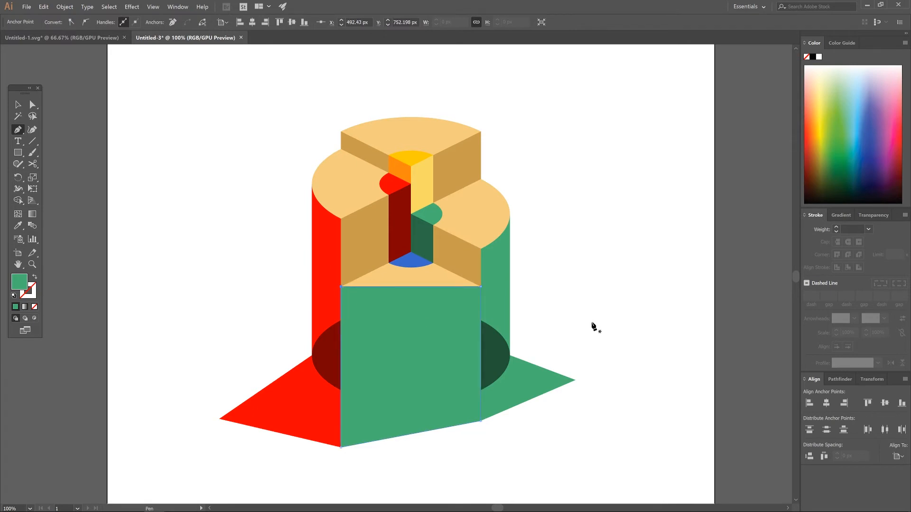
- Fill the front body shape with the blue sampled from the core and send it to the back
{"action": "left_click", "coordinate": [20, 226]}
{"action": "left_click", "coordinate": [412, 261]}
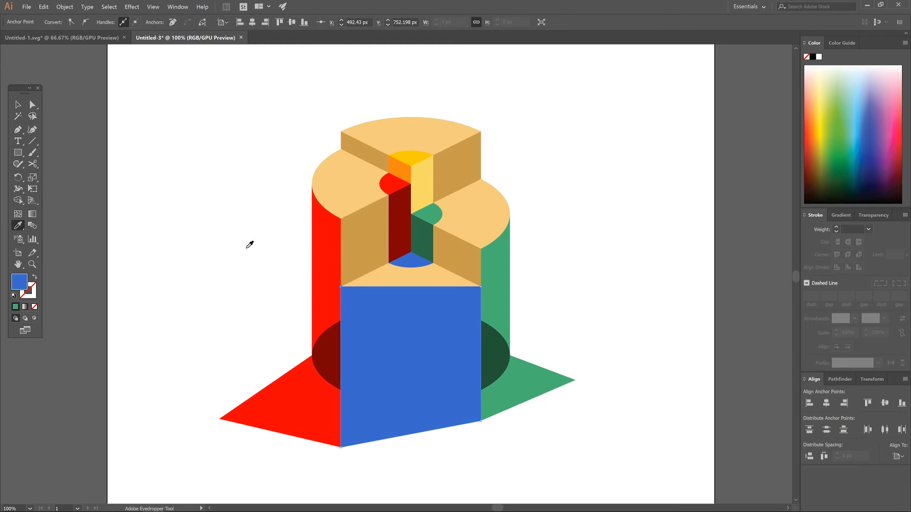
{"action": "right_click", "coordinate": [205, 180]}
{"action": "mouse_move", "coordinate": [235, 286]}
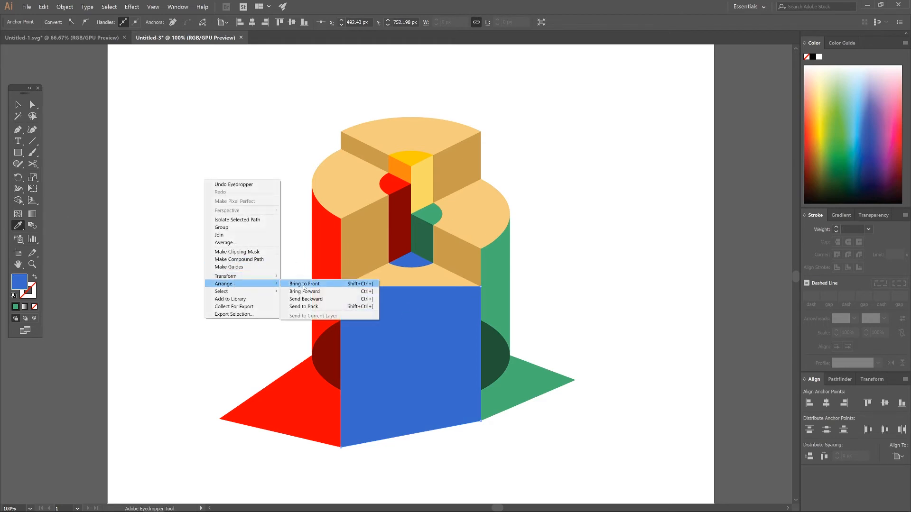
{"action": "left_click", "coordinate": [301, 306]}
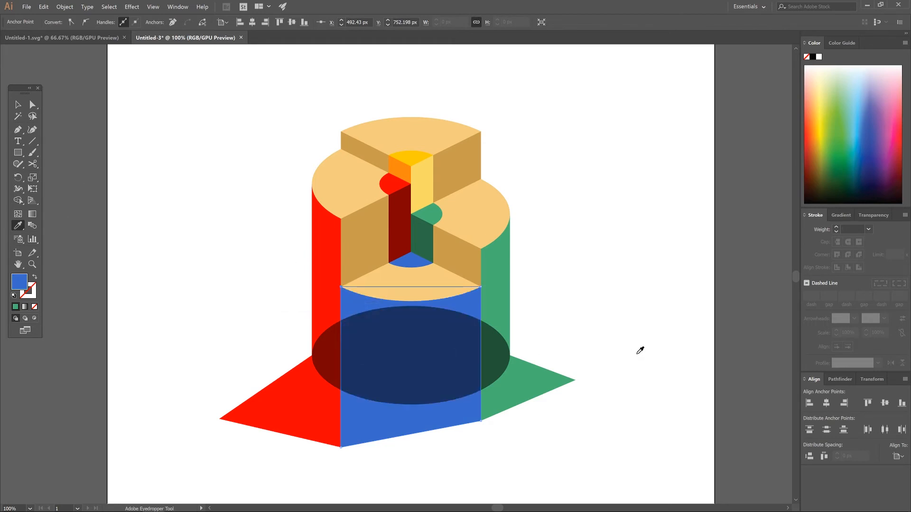
- Check the finished reference, and draw a closed shape over the left half of the blue core segment, extending past its curved edge
{"action": "left_click", "coordinate": [79, 38]}
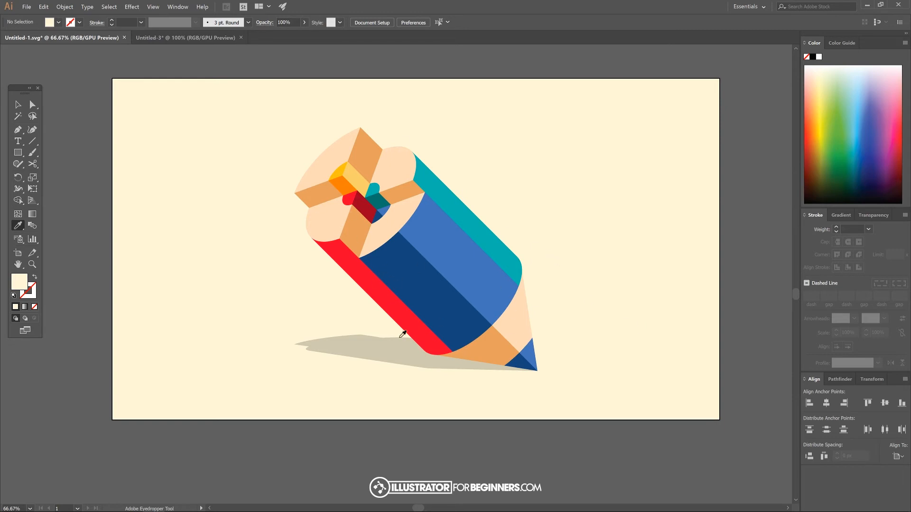
{"action": "left_click", "coordinate": [185, 38]}
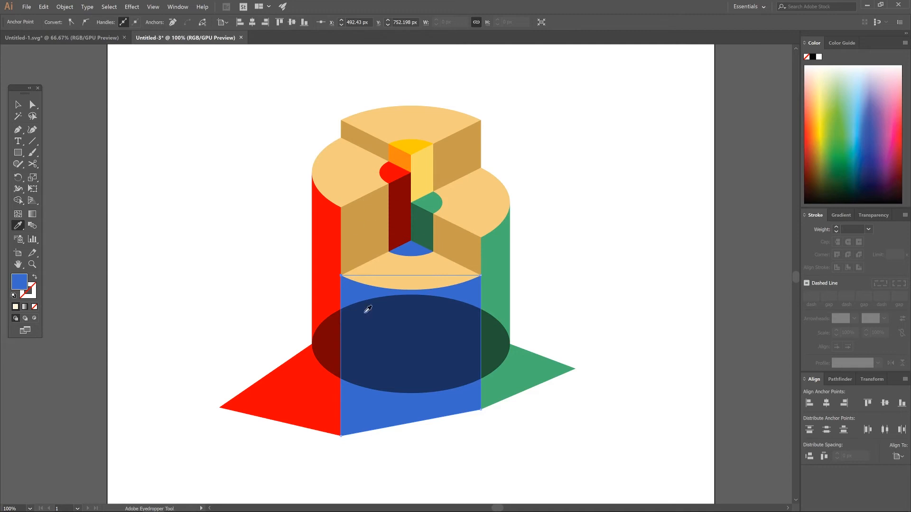
{"action": "scroll", "coordinate": [412, 240], "scroll_direction": "up", "scroll_amount": 4}
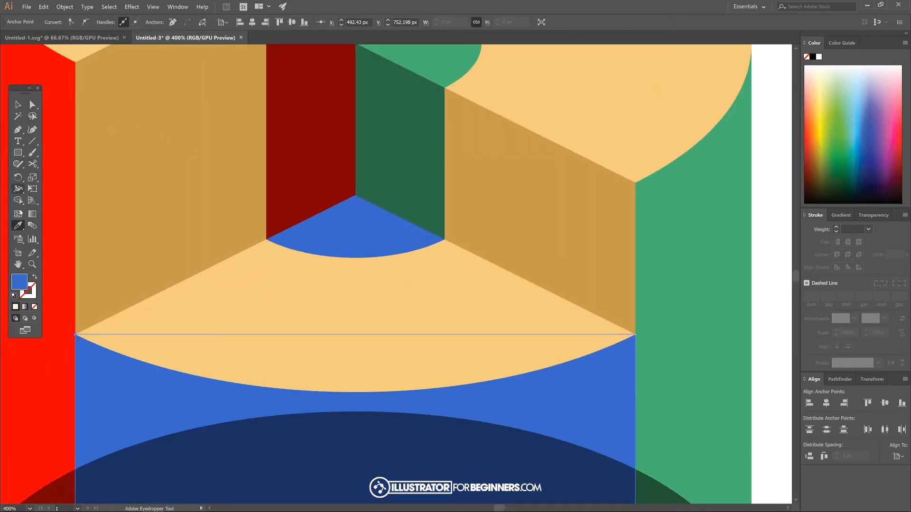
{"action": "left_click", "coordinate": [17, 129]}
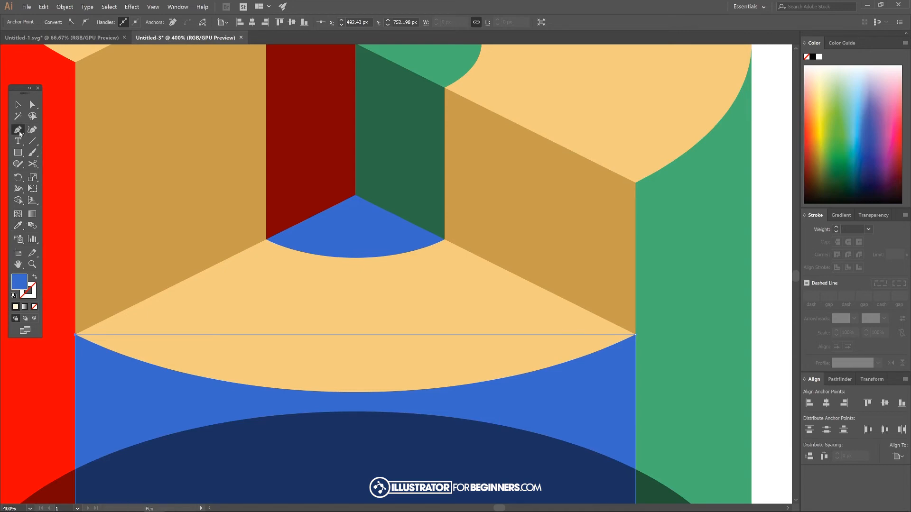
{"action": "left_click", "coordinate": [355, 196]}
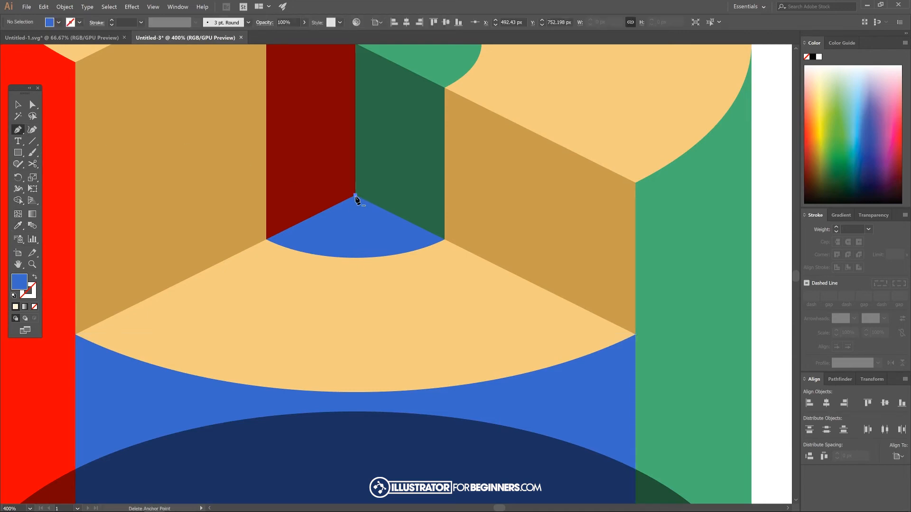
{"action": "left_click", "coordinate": [355, 293]}
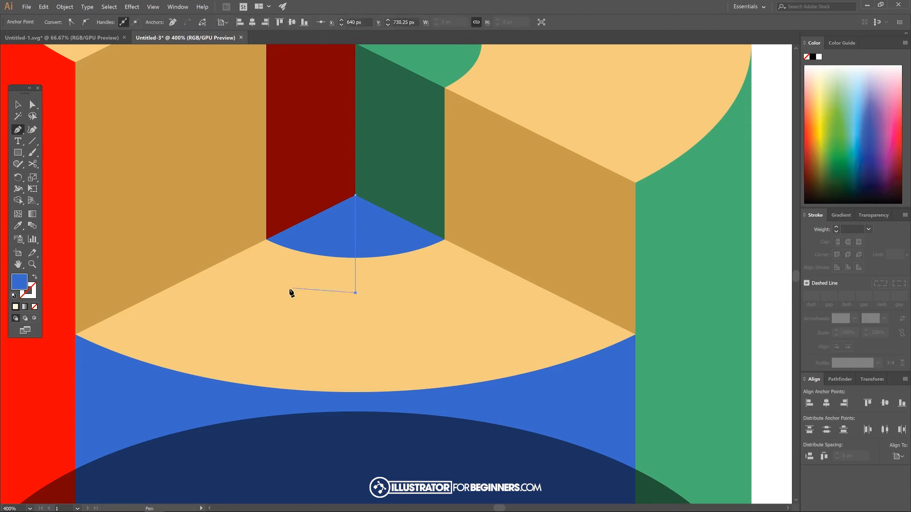
{"action": "left_click", "coordinate": [268, 287]}
{"action": "left_click", "coordinate": [252, 267]}
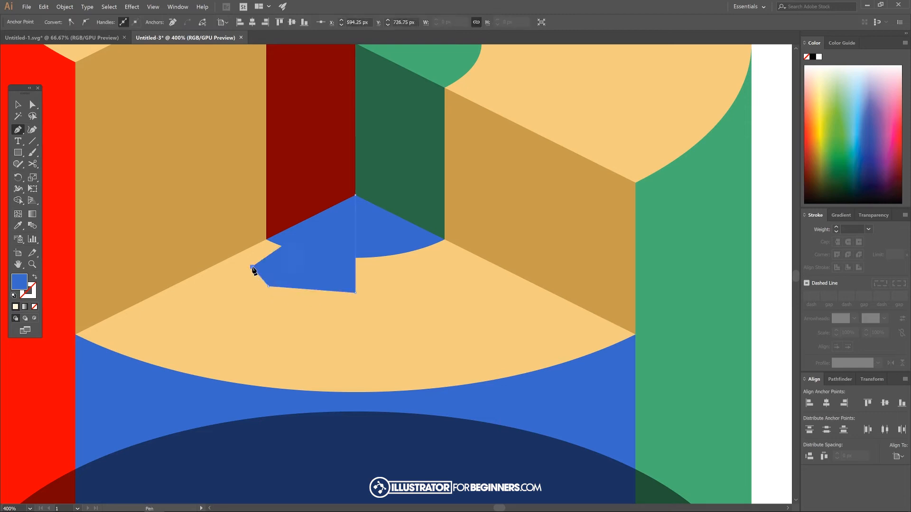
{"action": "left_click", "coordinate": [266, 239]}
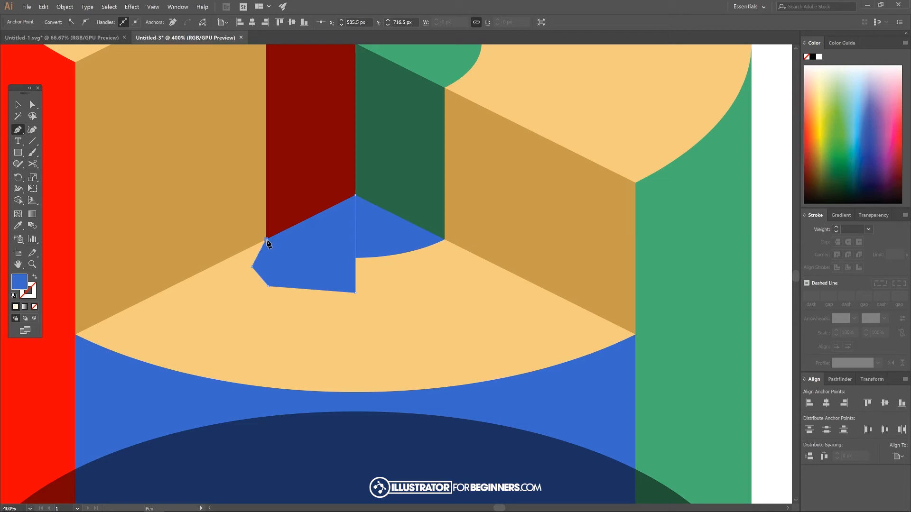
{"action": "left_click", "coordinate": [355, 195]}
- Set the fill of the shape over the blue core to the dark blue 022eaa
{"action": "double_click", "coordinate": [24, 281]}
{"action": "left_click_drag", "start_coordinate": [581, 163], "coordinate": [555, 154]}
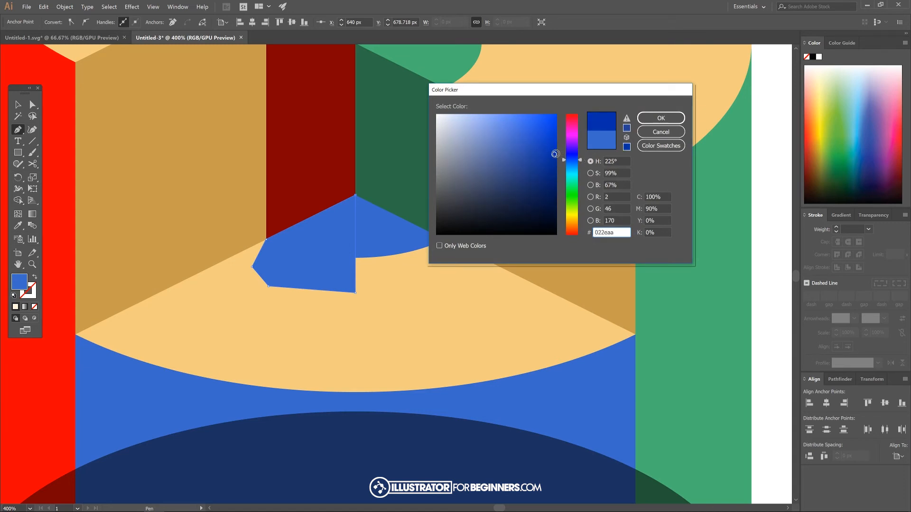
{"action": "left_click", "coordinate": [661, 118]}
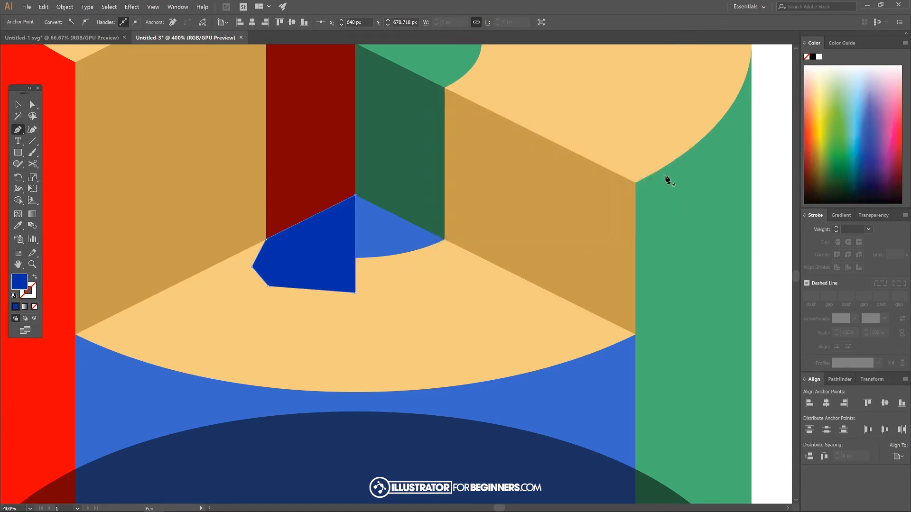
- Draw a closed dark blue shape over the left half of the front body, from the wood segment's edge down past the ellipse
{"action": "scroll", "coordinate": [476, 247], "scroll_direction": "down", "scroll_amount": 3}
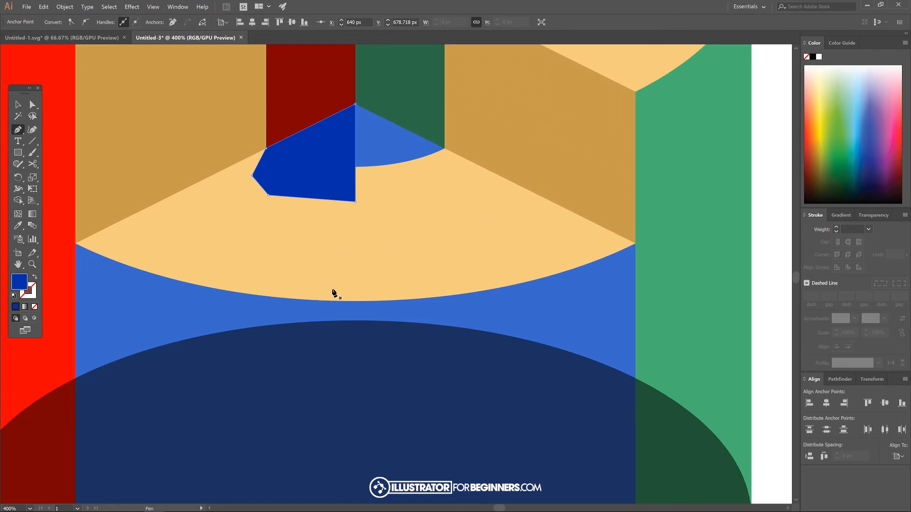
{"action": "scroll", "coordinate": [334, 264], "scroll_direction": "down", "scroll_amount": 3}
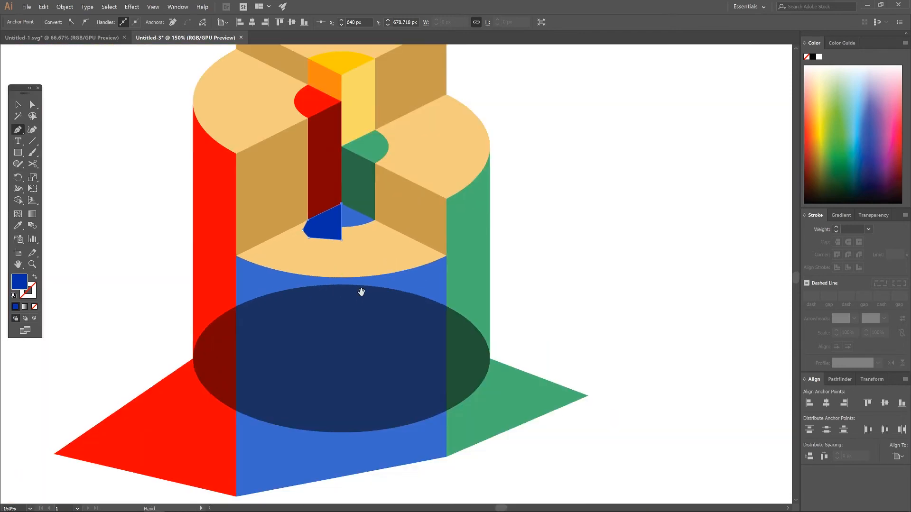
{"action": "left_click_drag", "start_coordinate": [362, 292], "coordinate": [386, 262]}
{"action": "left_click_drag", "start_coordinate": [352, 206], "coordinate": [298, 205]}
{"action": "left_click_drag", "start_coordinate": [363, 256], "coordinate": [437, 293]}
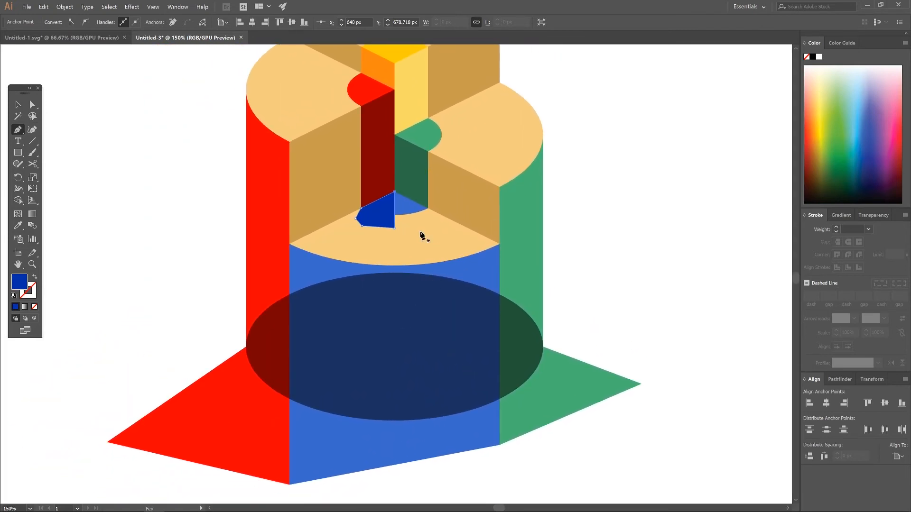
{"action": "scroll", "coordinate": [439, 305], "scroll_direction": "down", "scroll_amount": 2}
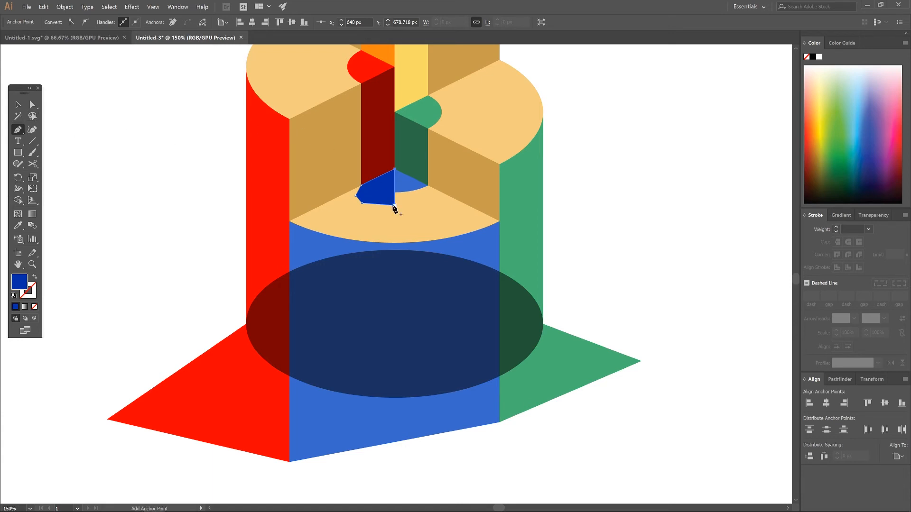
{"action": "left_click", "coordinate": [394, 243]}
{"action": "left_click", "coordinate": [396, 422], "text": "shift"}
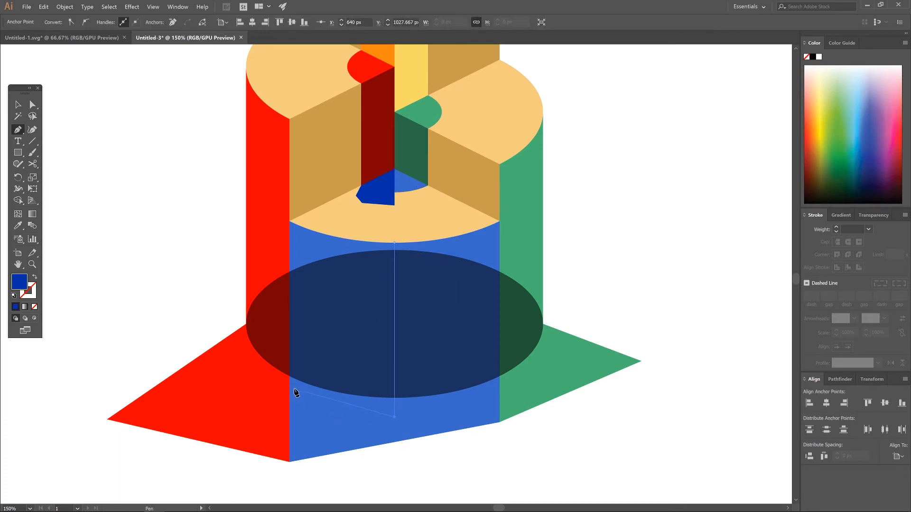
{"action": "left_click", "coordinate": [294, 414]}
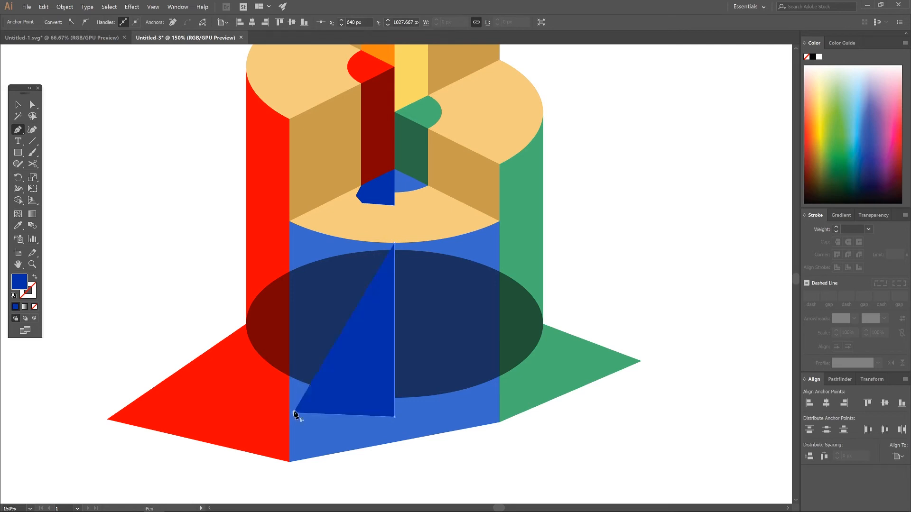
{"action": "left_click", "coordinate": [289, 376]}
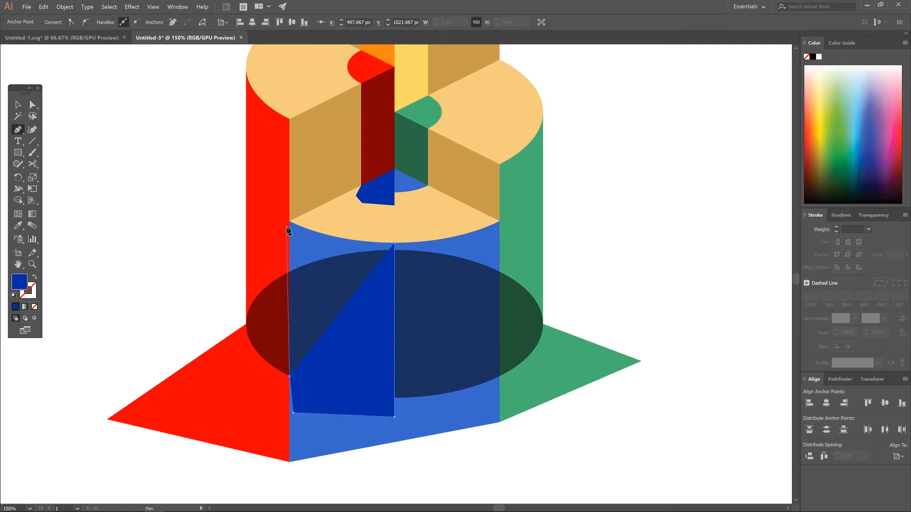
{"action": "left_click", "coordinate": [289, 222]}
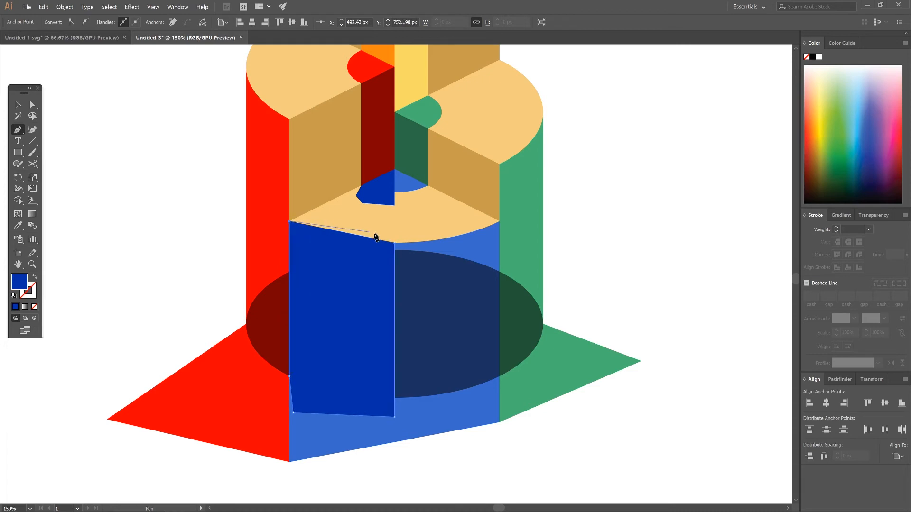
{"action": "left_click", "coordinate": [393, 244]}
- Send the large dark blue shape to the back, and send the lighter blue front body behind it
{"action": "right_click", "coordinate": [371, 249]}
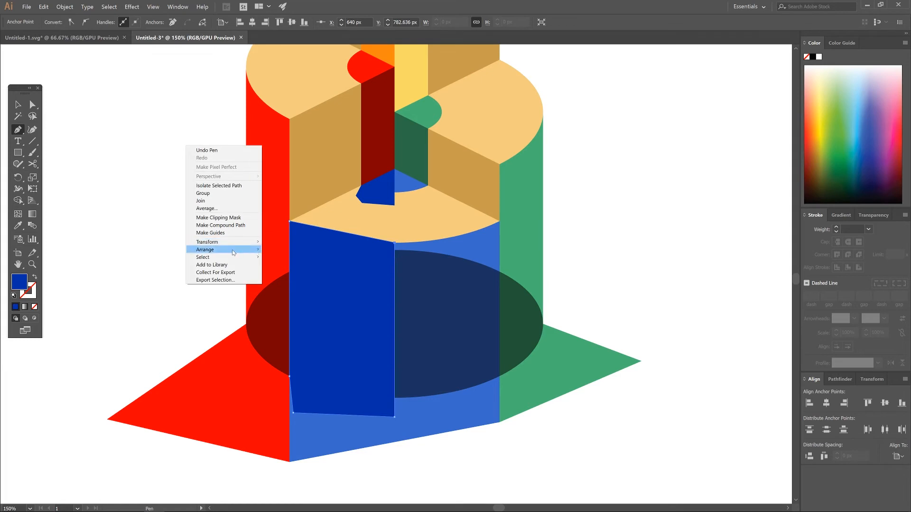
{"action": "left_click", "coordinate": [304, 271]}
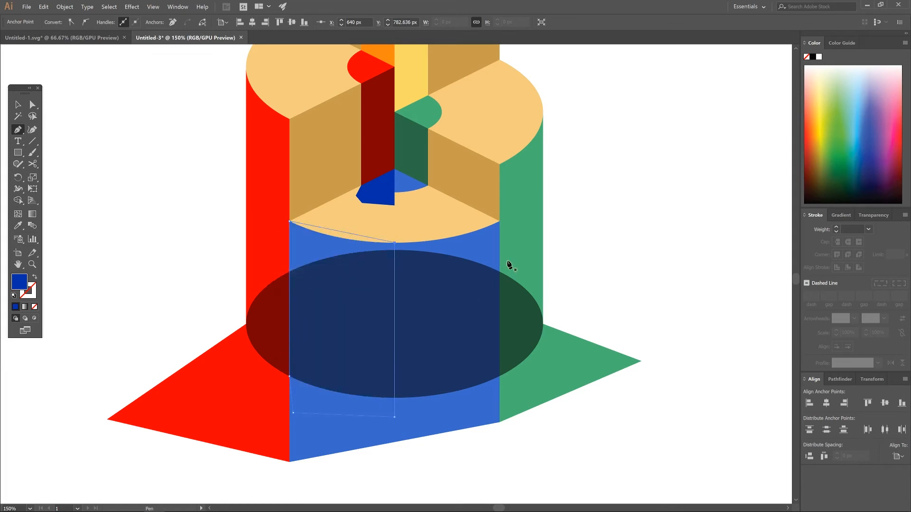
{"action": "left_click", "coordinate": [15, 107]}
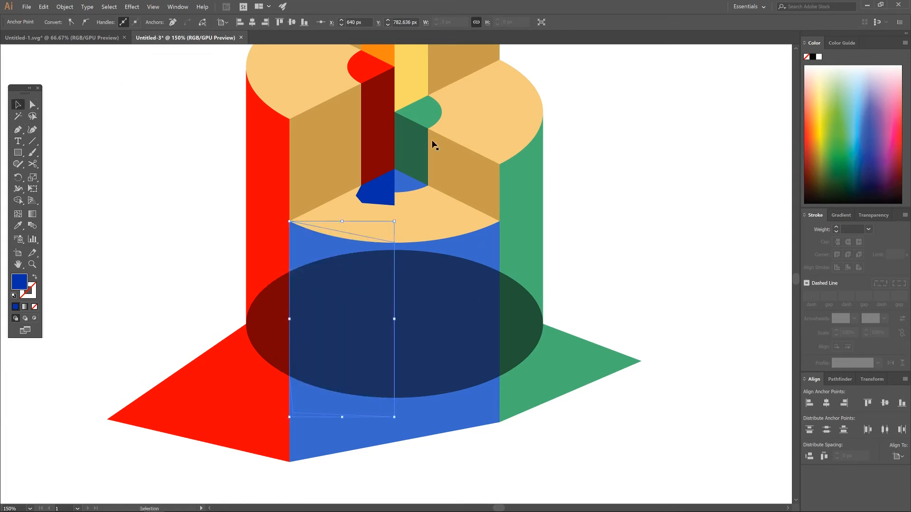
{"action": "left_click", "coordinate": [488, 240]}
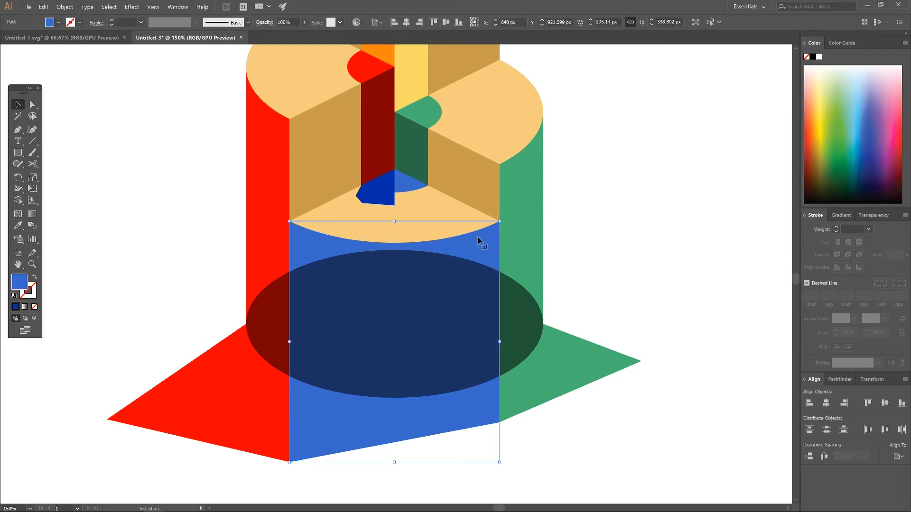
{"action": "right_click", "coordinate": [247, 144]}
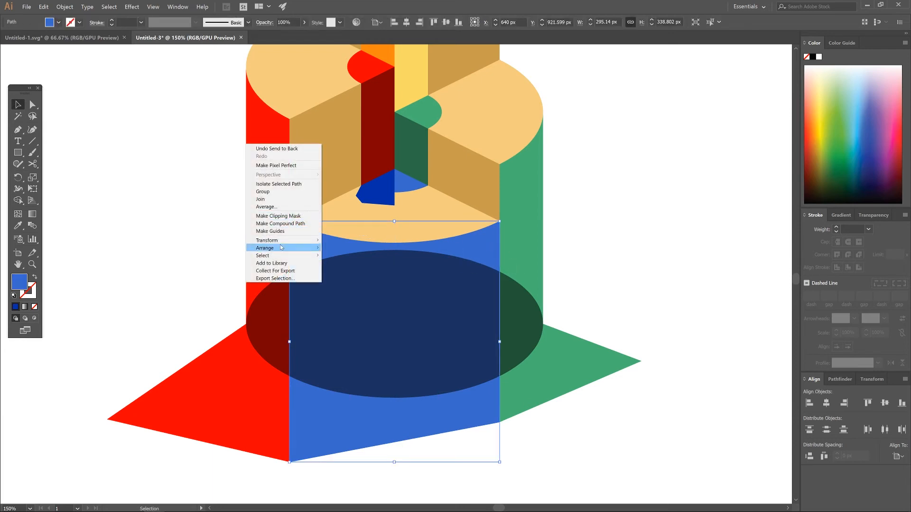
{"action": "mouse_move", "coordinate": [279, 246]}
{"action": "left_click", "coordinate": [352, 264]}
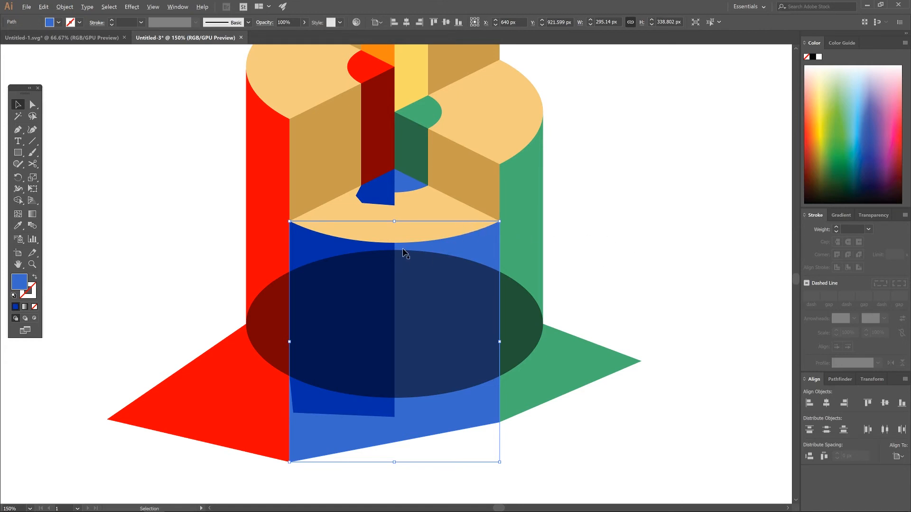
- Select all the artwork and remove the red, blue and green body areas outside the ellipse with the Shape Builder
{"action": "key", "text": "ctrl+minus"}
{"action": "key", "text": "ctrl+minus"}
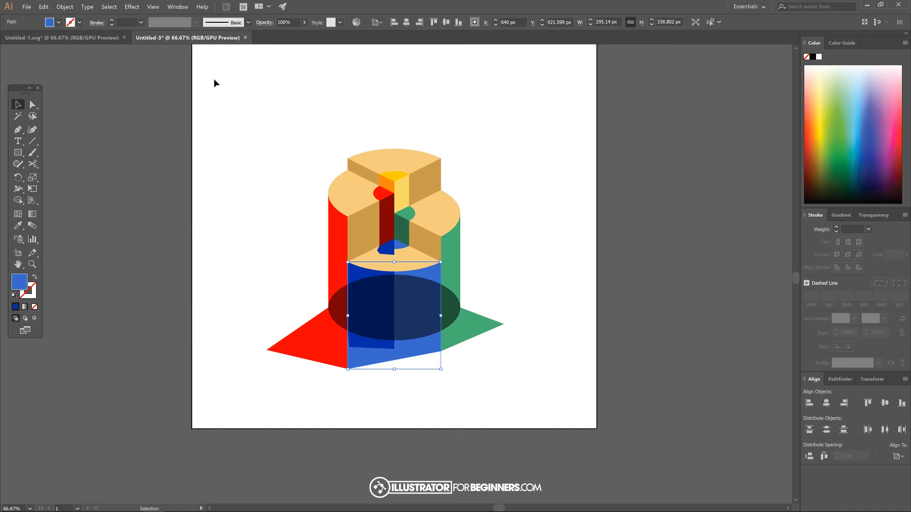
{"action": "left_click_drag", "start_coordinate": [213, 78], "coordinate": [571, 411]}
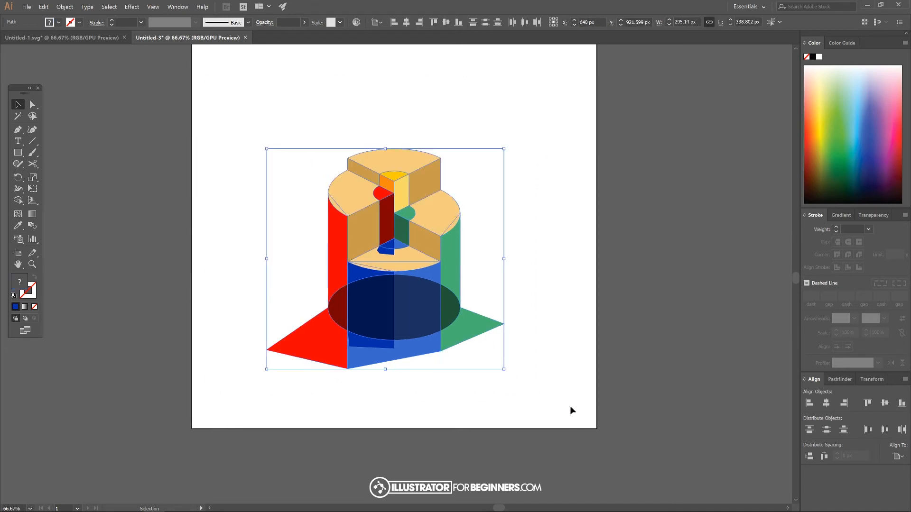
{"action": "left_click", "coordinate": [18, 201]}
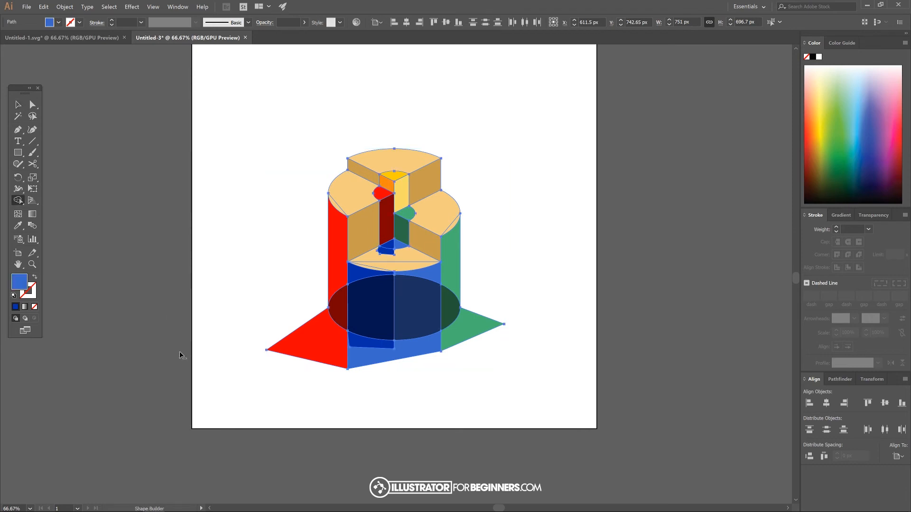
{"action": "left_click", "coordinate": [315, 350], "text": "alt"}
{"action": "left_click", "coordinate": [375, 353], "text": "alt"}
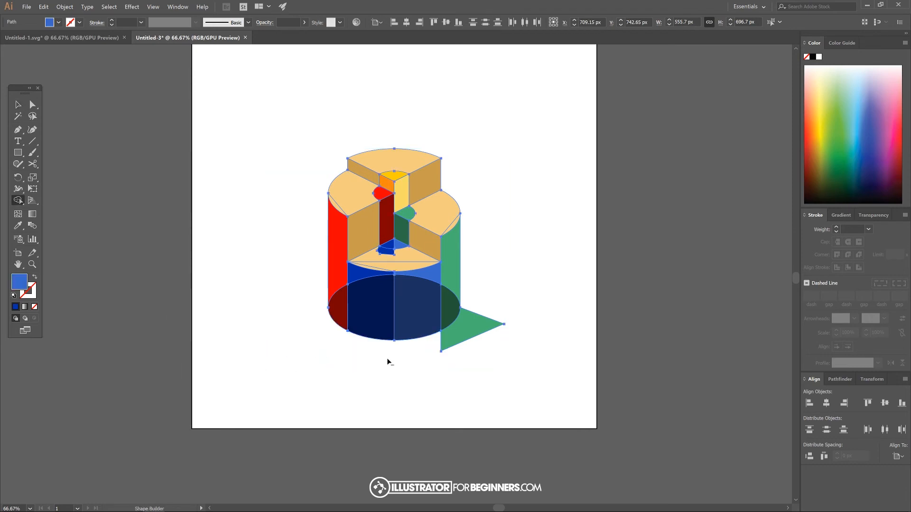
{"action": "left_click", "coordinate": [470, 327], "text": "alt"}
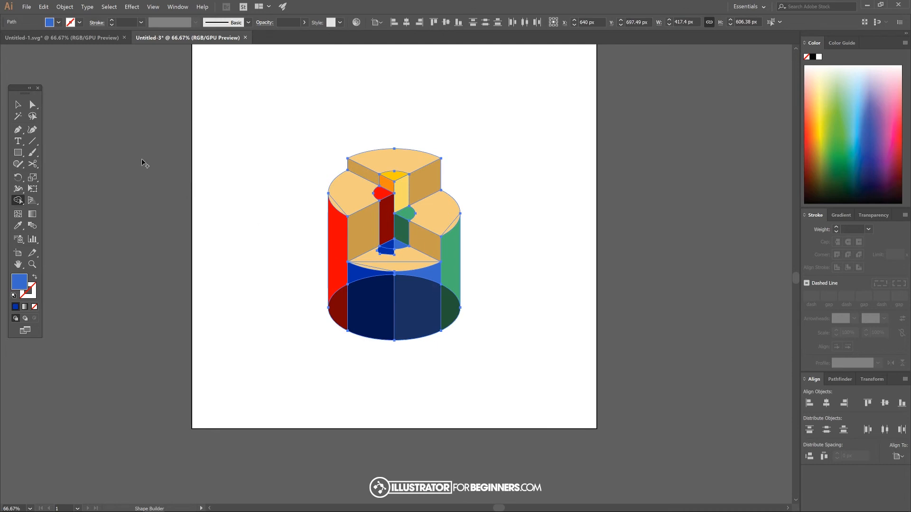
{"action": "left_click", "coordinate": [18, 105]}
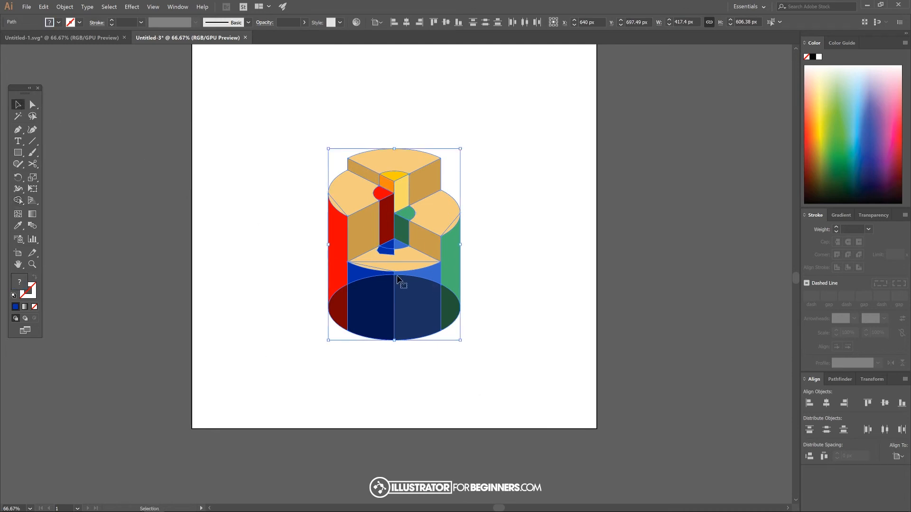
- Trim the dark blue core shape to the lighter blue core's curved edge by removing the excess below it with the Shape Builder
{"action": "key", "text": "ctrl+plus"}
{"action": "key", "text": "ctrl+plus"}
{"action": "key", "text": "ctrl+plus"}
{"action": "key", "text": "ctrl+plus"}
{"action": "key", "text": "ctrl+plus"}
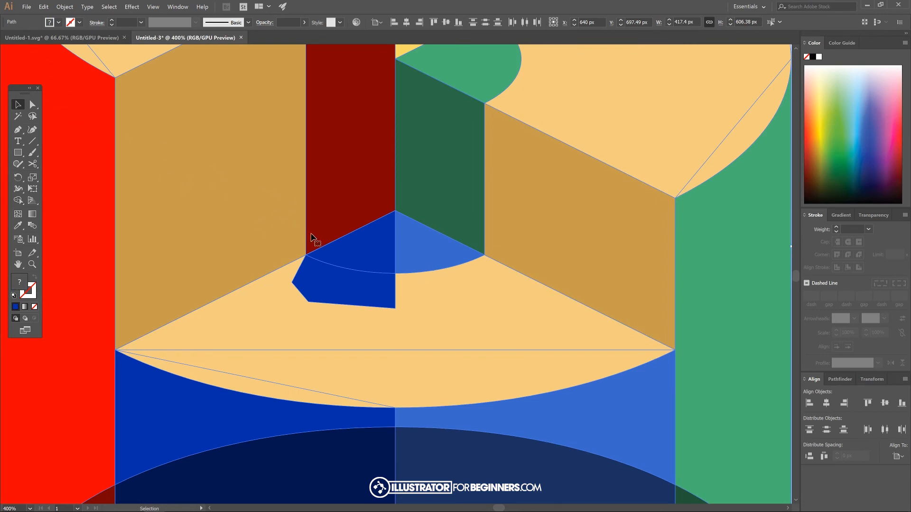
{"action": "key", "text": "ctrl+shift+a"}
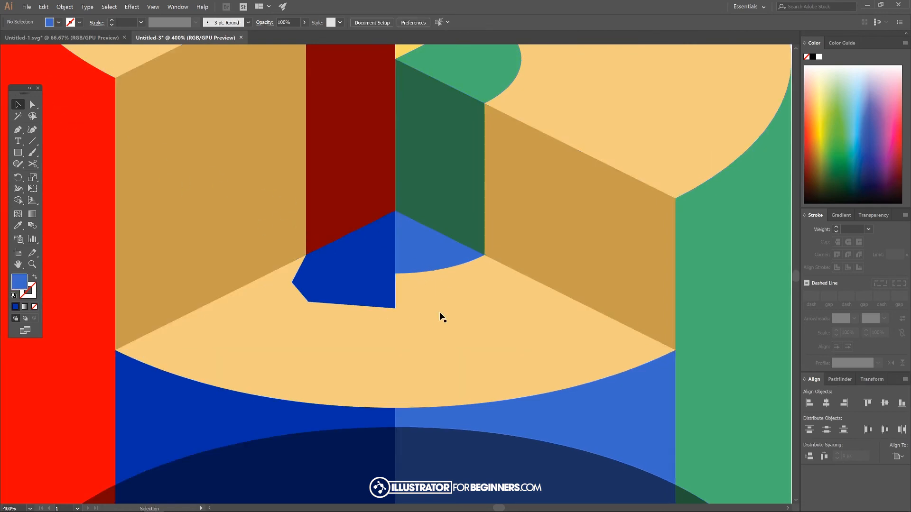
{"action": "scroll", "coordinate": [406, 286], "scroll_direction": "down", "scroll_amount": 2}
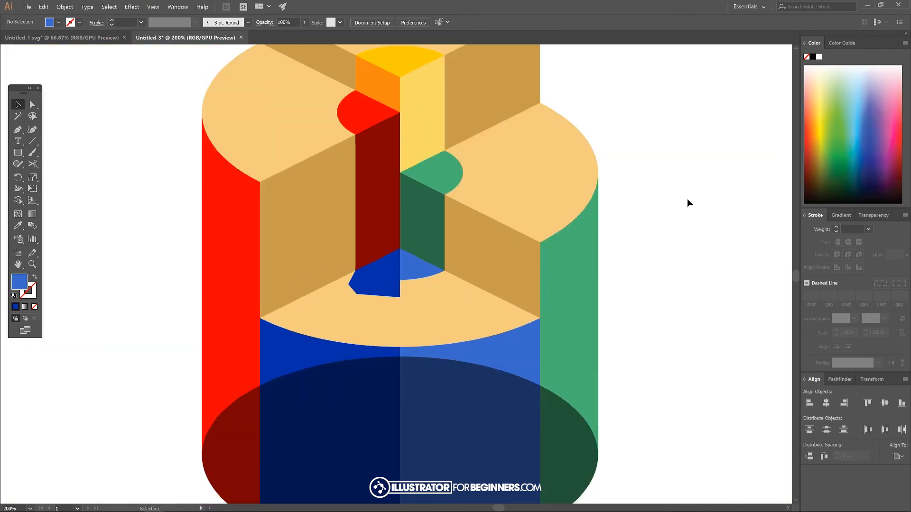
{"action": "scroll", "coordinate": [318, 223], "scroll_direction": "up", "scroll_amount": 3}
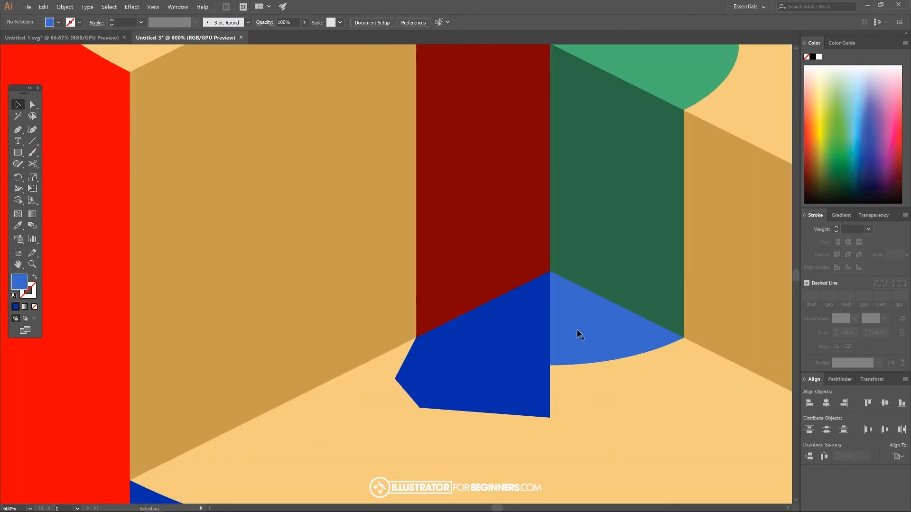
{"action": "left_click_drag", "start_coordinate": [577, 333], "coordinate": [399, 237]}
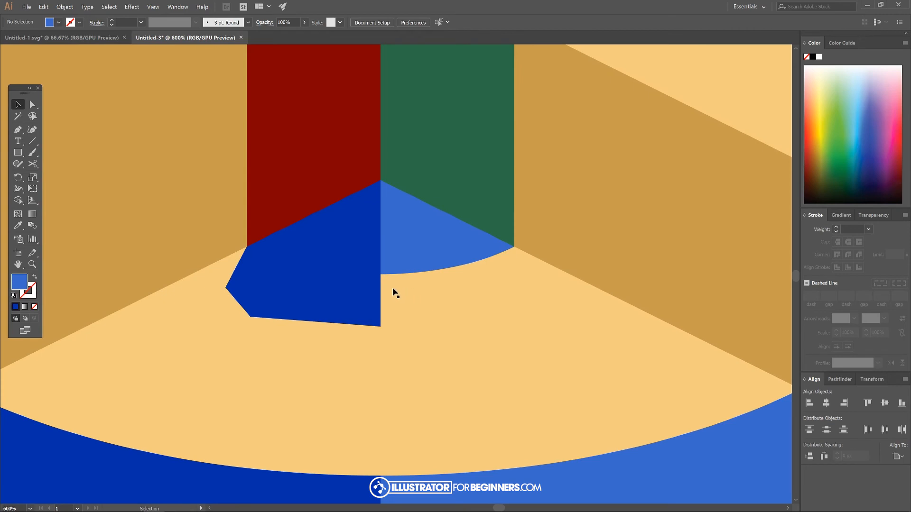
{"action": "left_click", "coordinate": [413, 233]}
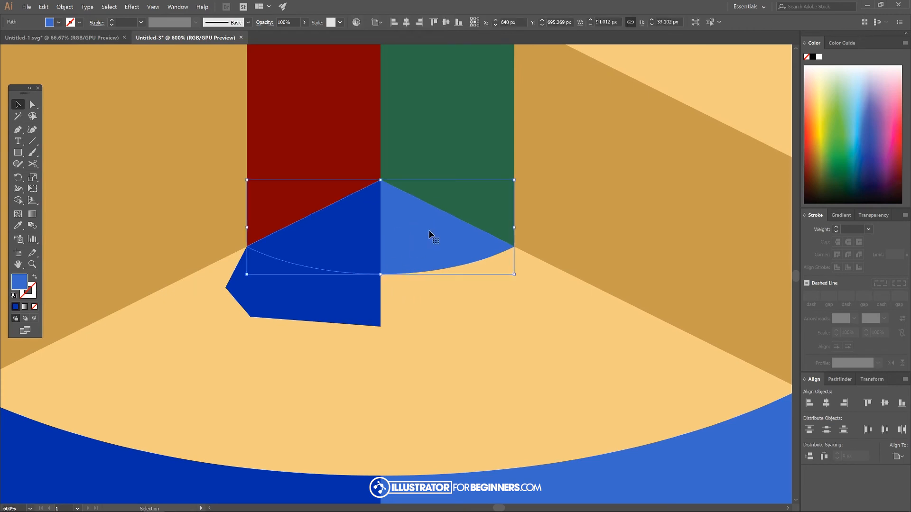
{"action": "left_click", "coordinate": [301, 293], "text": "shift"}
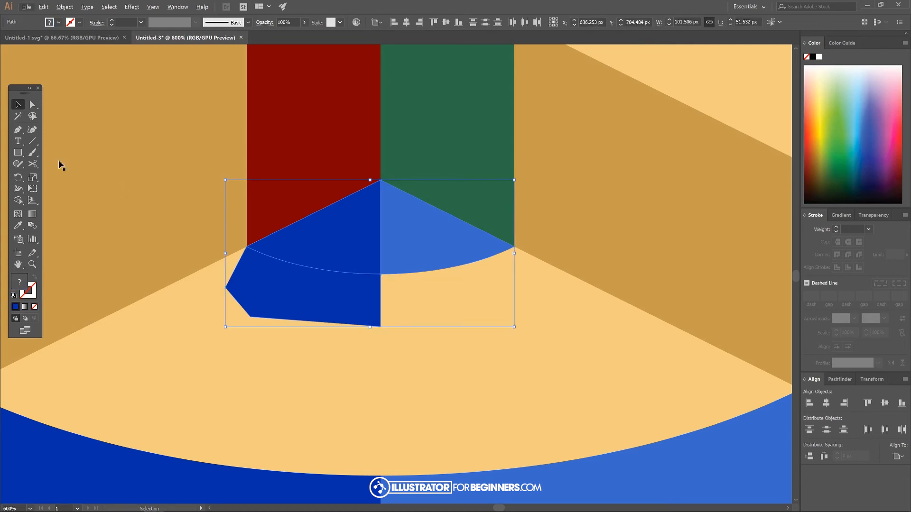
{"action": "left_click", "coordinate": [18, 201]}
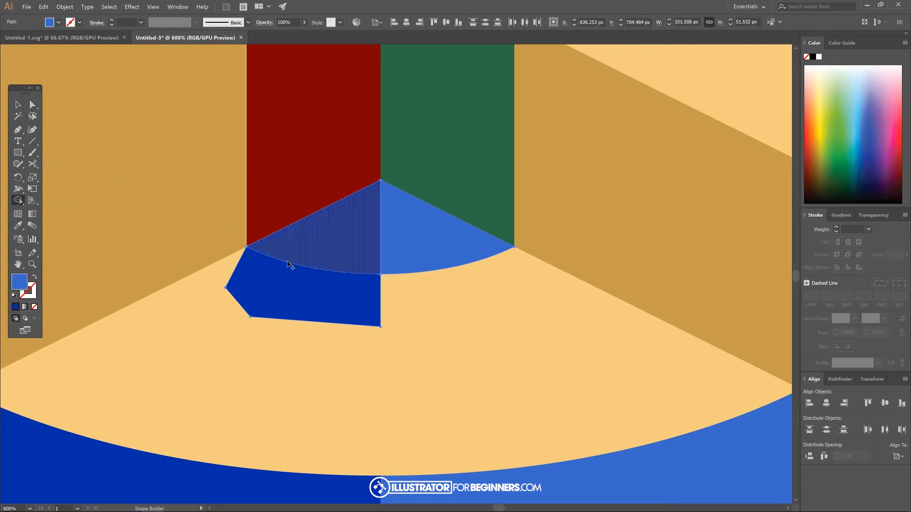
{"action": "left_click", "coordinate": [285, 290], "text": "alt"}
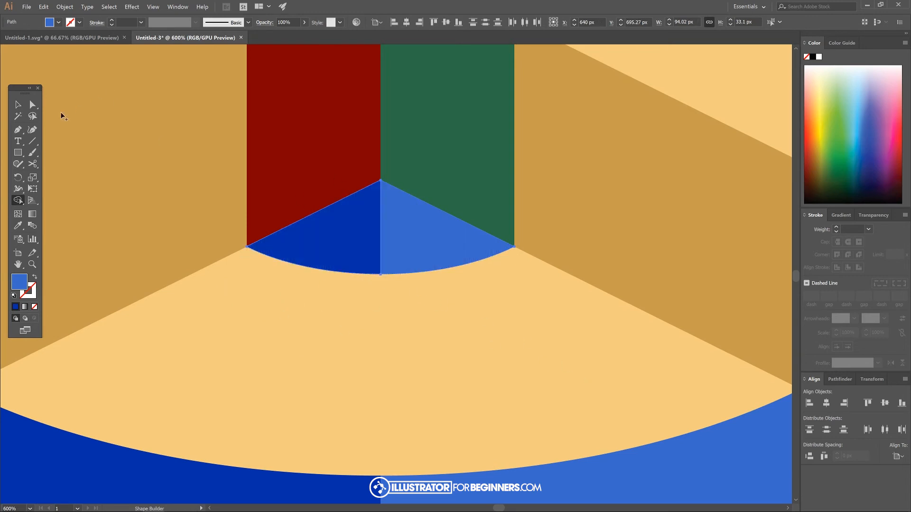
{"action": "left_click", "coordinate": [18, 105]}
- Move the translucent black ellipse straight down so that only its upper part overlaps the lower edge of the pencil body
{"action": "scroll", "coordinate": [309, 286], "scroll_direction": "down", "scroll_amount": 4}
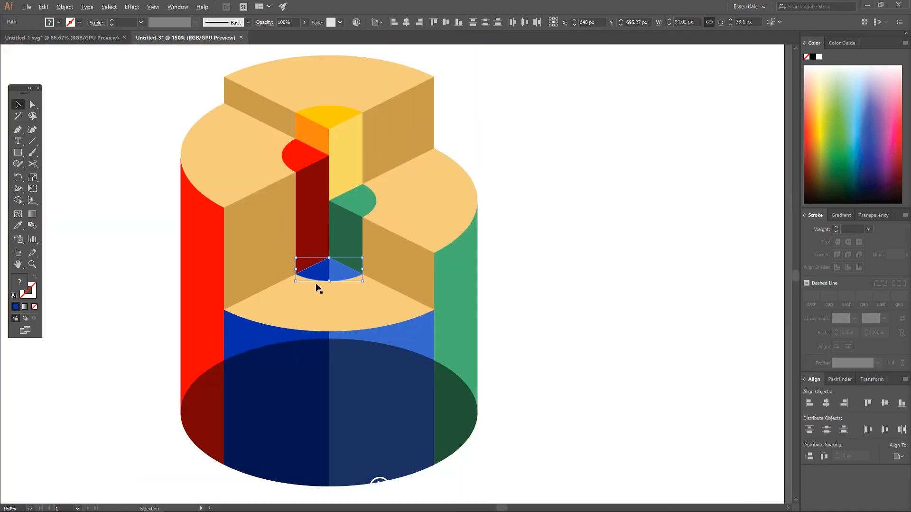
{"action": "left_click_drag", "start_coordinate": [561, 345], "coordinate": [599, 258]}
{"action": "scroll", "coordinate": [599, 259], "scroll_direction": "down", "scroll_amount": 2}
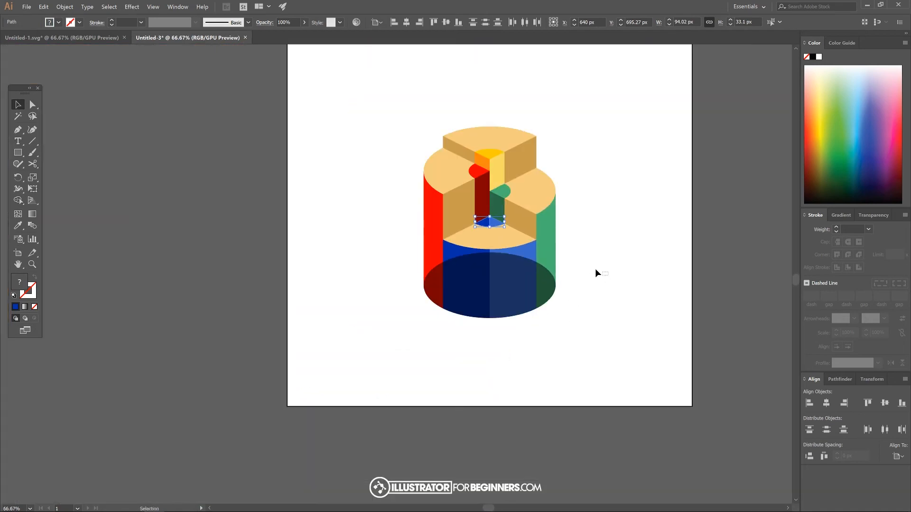
{"action": "left_click", "coordinate": [546, 261]}
{"action": "left_click", "coordinate": [517, 269]}
{"action": "left_click", "coordinate": [628, 247]}
{"action": "left_click_drag", "start_coordinate": [615, 248], "coordinate": [552, 250]}
{"action": "left_click", "coordinate": [450, 278]}
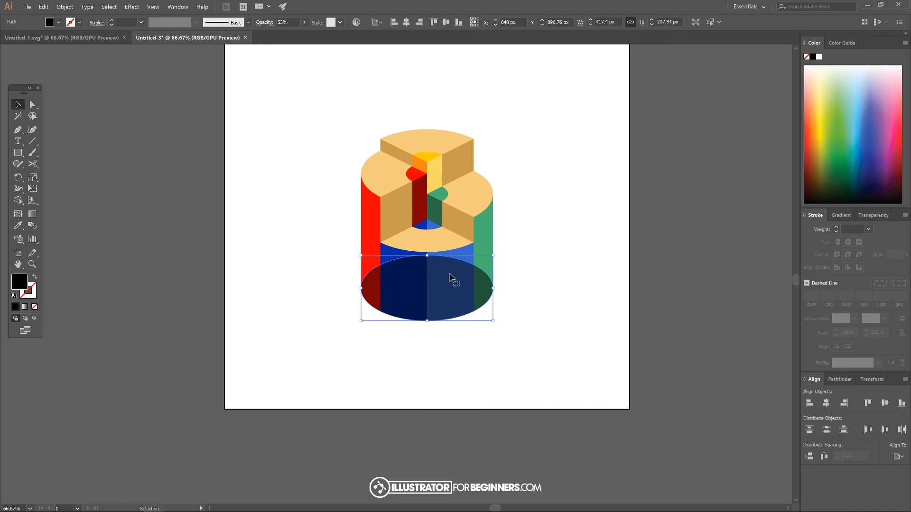
{"action": "left_click_drag", "start_coordinate": [465, 278], "coordinate": [468, 315]}
{"action": "left_click", "coordinate": [651, 326]}
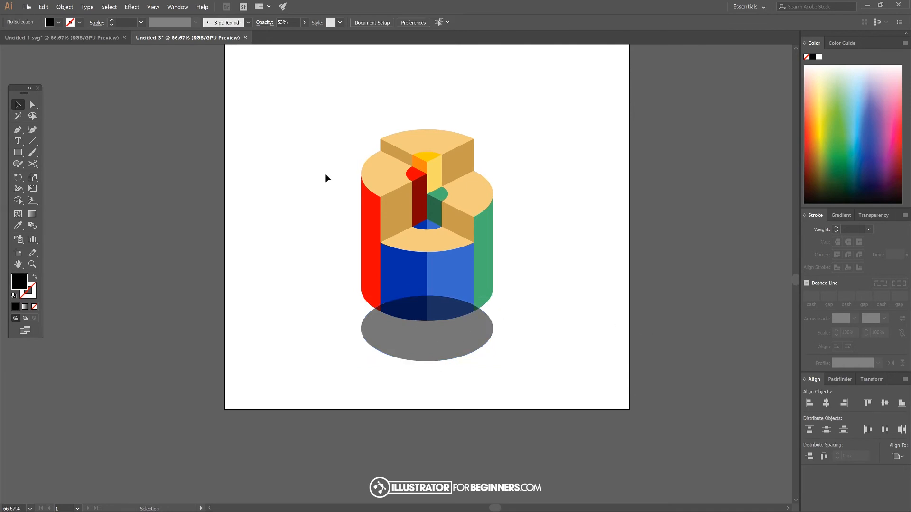
- Check the finished pencil in Untitled-1.svg, and lower the translucent ellipse slightly to about Y 1047 px as the guide for the tip
{"action": "key", "text": "ctrl+Tab"}
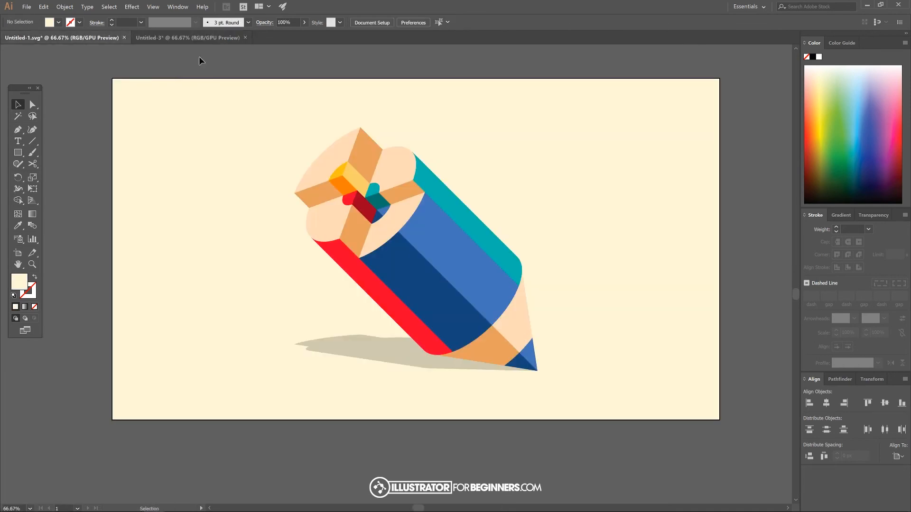
{"action": "left_click", "coordinate": [197, 37]}
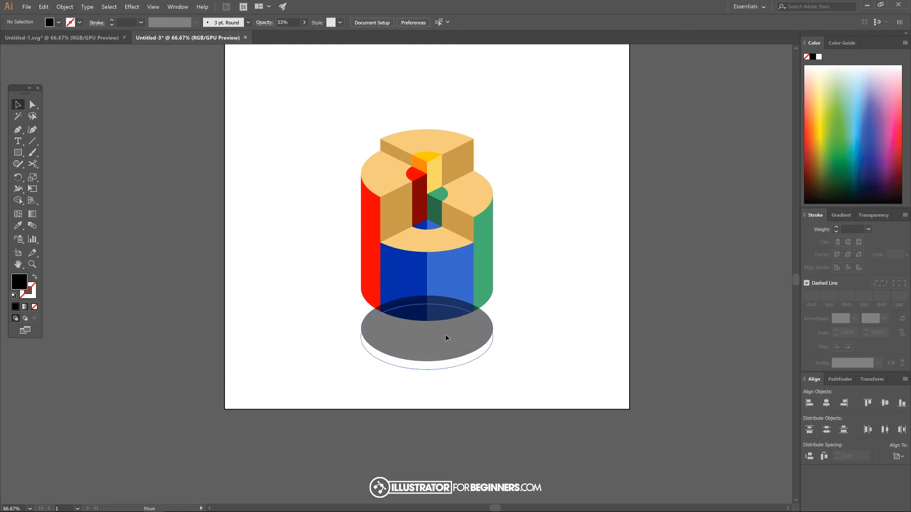
{"action": "left_click_drag", "start_coordinate": [446, 338], "coordinate": [448, 335]}
{"action": "left_click", "coordinate": [438, 378]}
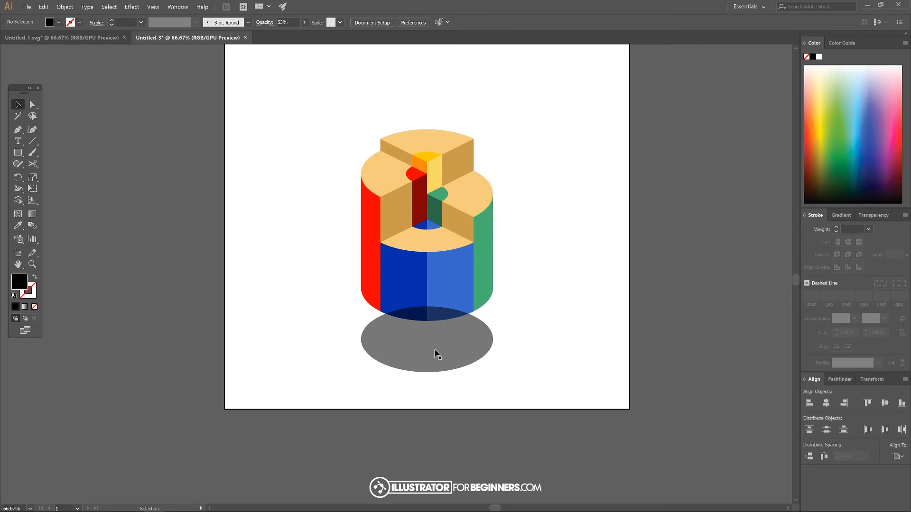
{"action": "left_click_drag", "start_coordinate": [434, 349], "coordinate": [435, 343]}
{"action": "left_click", "coordinate": [540, 341]}
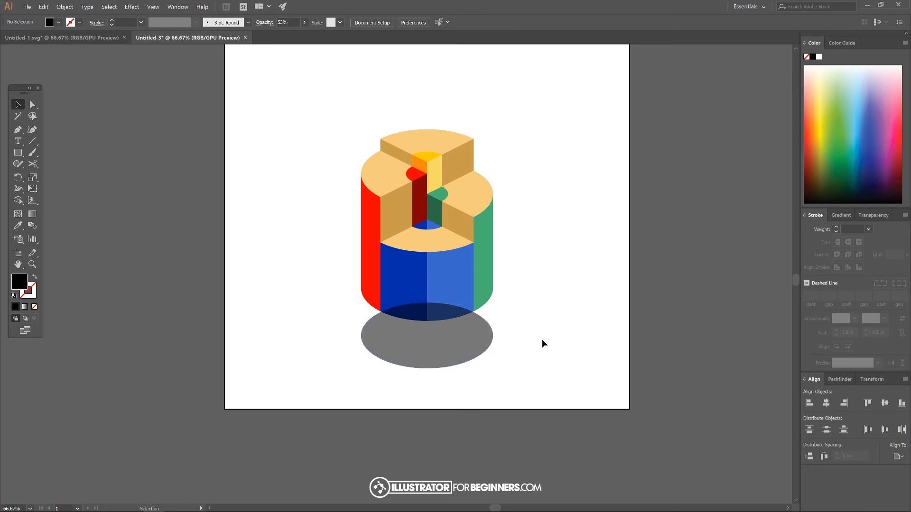
{"action": "scroll", "coordinate": [471, 366], "scroll_direction": "up", "scroll_amount": 2}
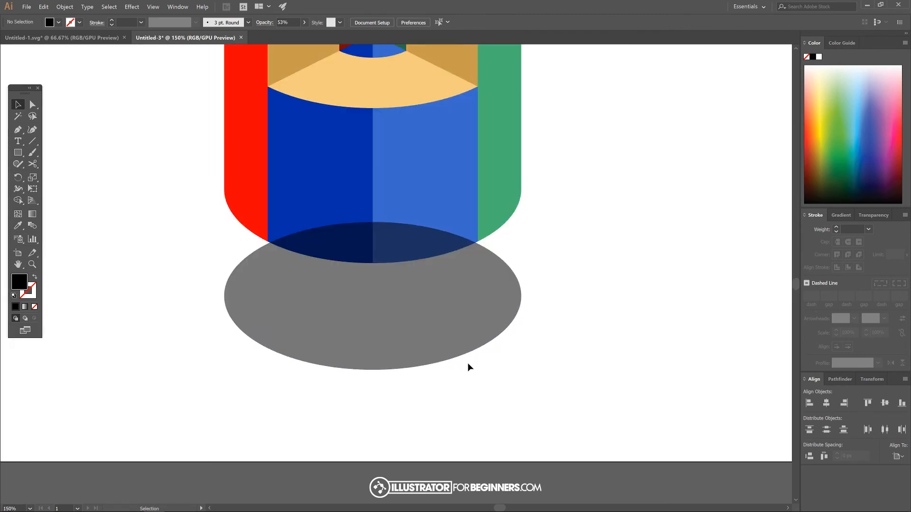
{"action": "left_click", "coordinate": [409, 297]}
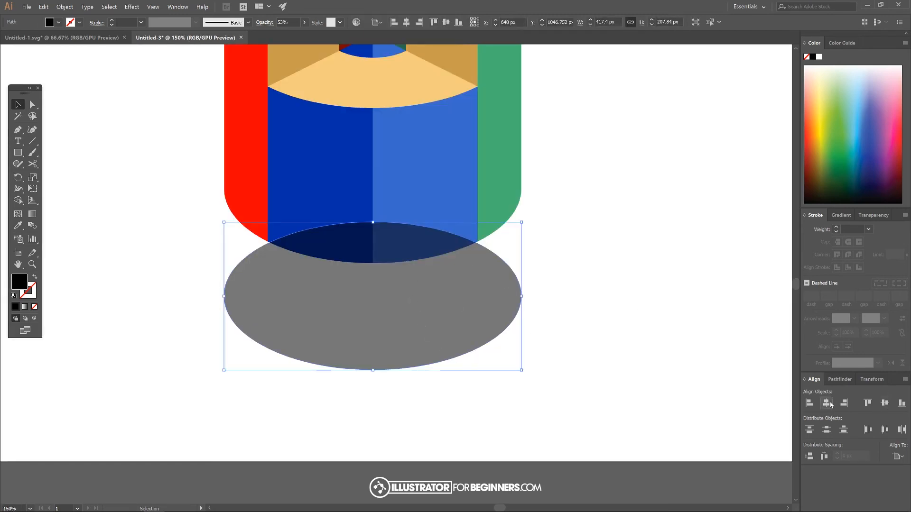
{"action": "left_click", "coordinate": [682, 282]}
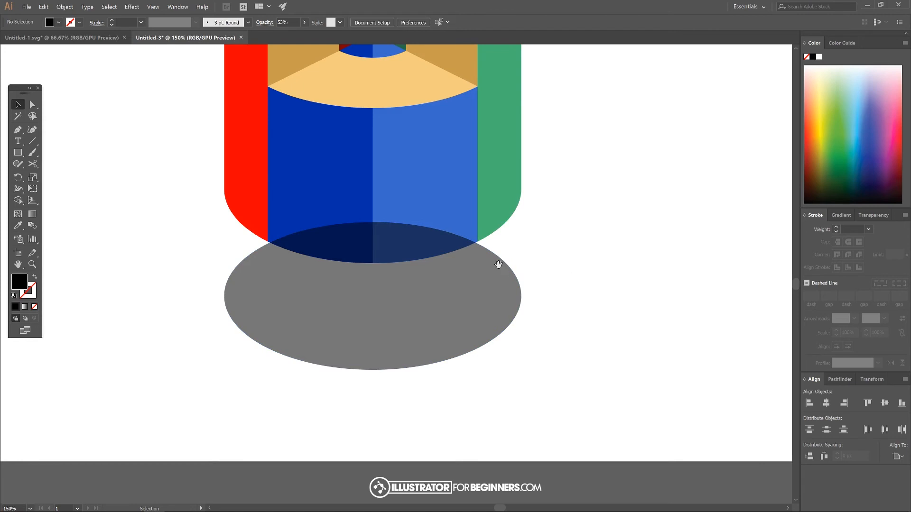
- Draw a closed triangle with the Pen tool from the ellipse's lowest point to the red body's curved edge and the blue body's bottom center
{"action": "left_click_drag", "start_coordinate": [498, 264], "coordinate": [517, 283]}
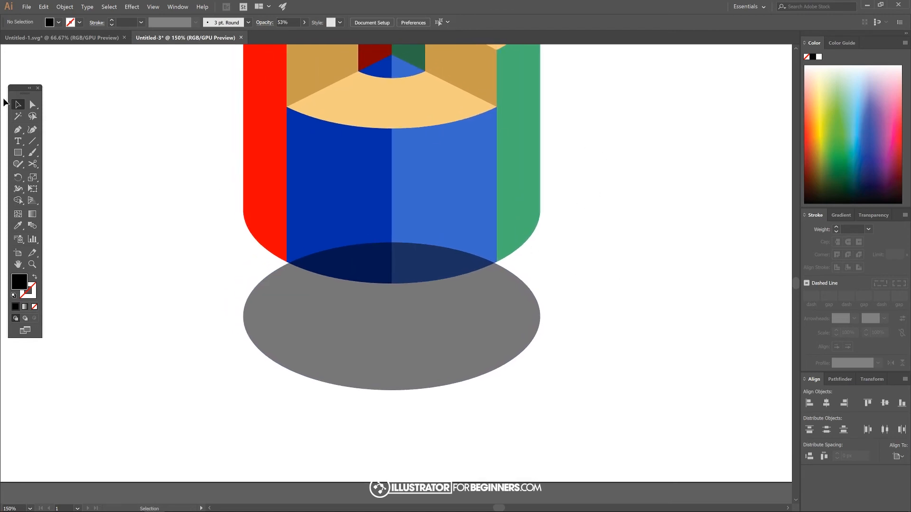
{"action": "left_click", "coordinate": [18, 129]}
{"action": "left_click", "coordinate": [392, 391]}
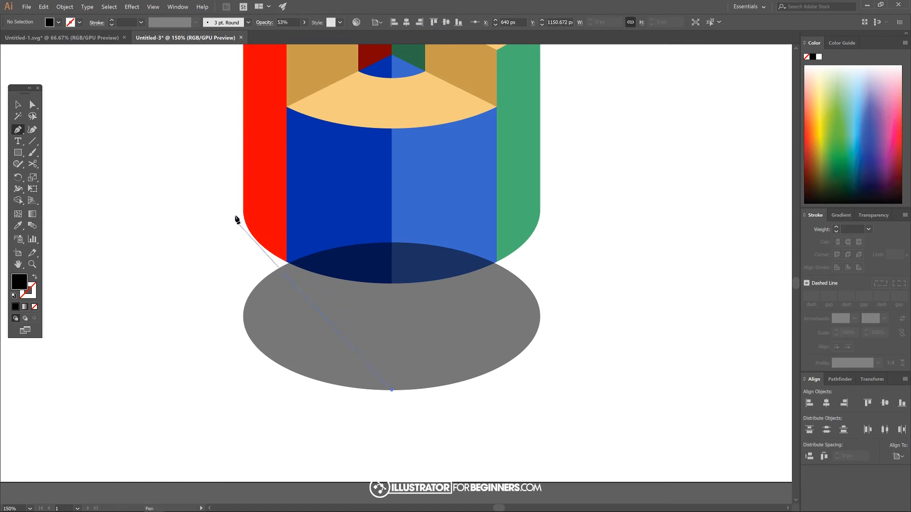
{"action": "scroll", "coordinate": [238, 218], "scroll_direction": "up", "scroll_amount": 4}
{"action": "scroll", "coordinate": [275, 300], "scroll_direction": "up", "scroll_amount": 1}
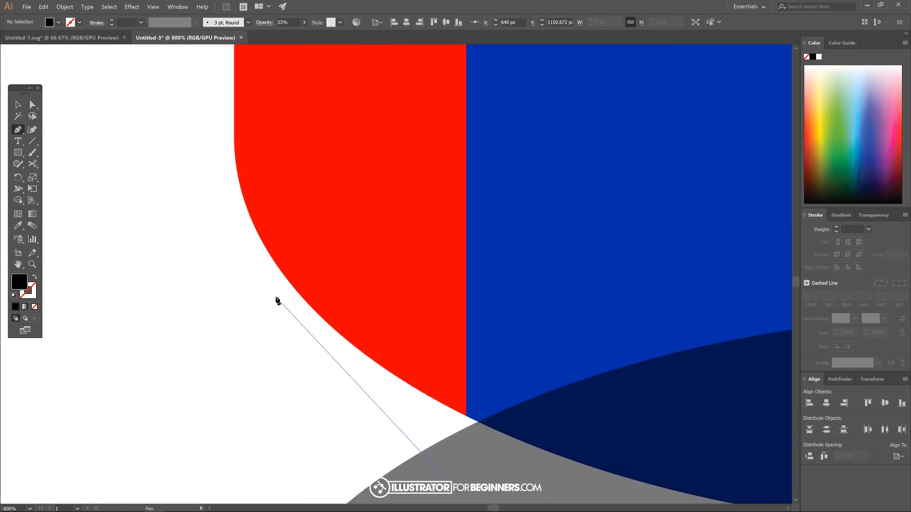
{"action": "left_click", "coordinate": [330, 326]}
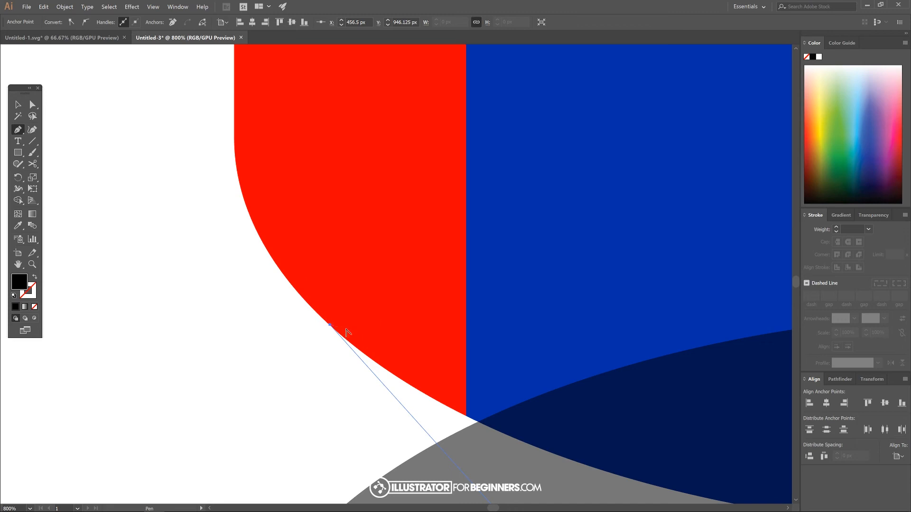
{"action": "scroll", "coordinate": [346, 333], "scroll_direction": "up", "scroll_amount": 3}
{"action": "scroll", "coordinate": [406, 324], "scroll_direction": "down", "scroll_amount": 4}
{"action": "scroll", "coordinate": [448, 314], "scroll_direction": "down", "scroll_amount": 3}
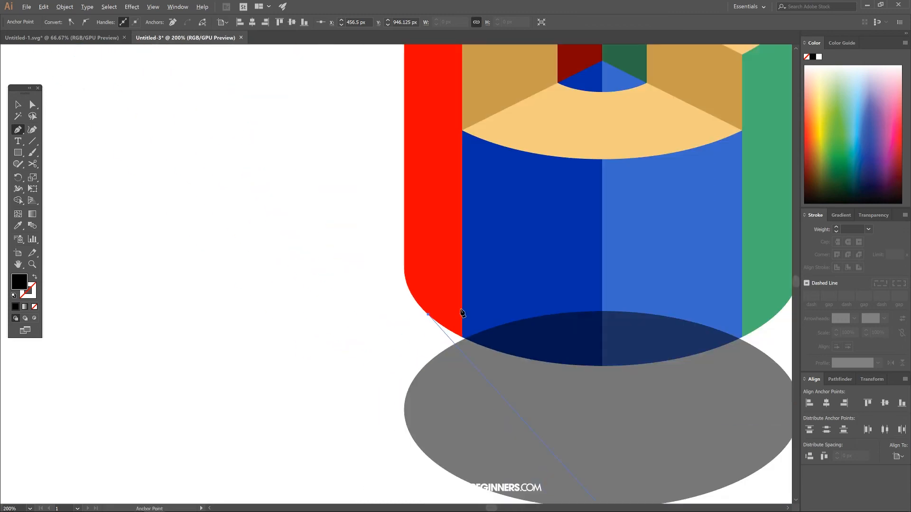
{"action": "left_click", "coordinate": [602, 366]}
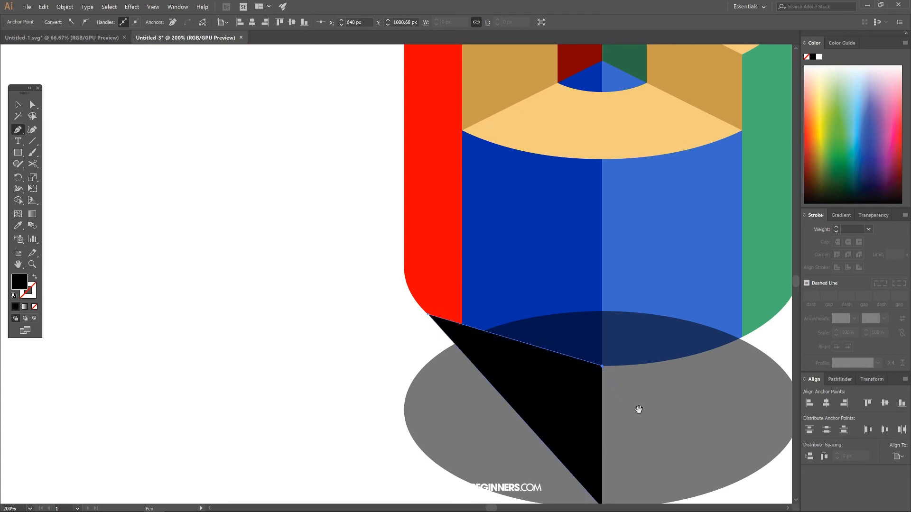
{"action": "left_click_drag", "start_coordinate": [638, 411], "coordinate": [552, 324]}
{"action": "left_click_drag", "start_coordinate": [620, 373], "coordinate": [532, 413]}
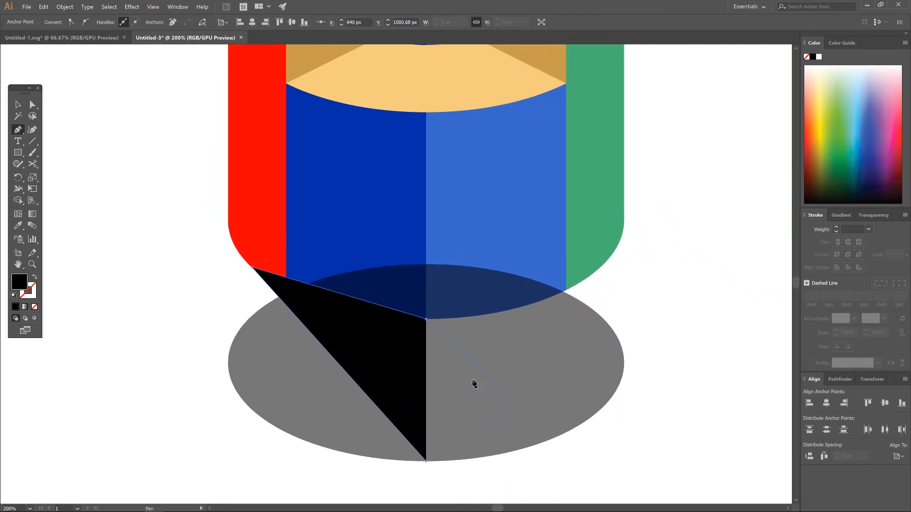
{"action": "left_click_drag", "start_coordinate": [441, 405], "coordinate": [430, 372]}
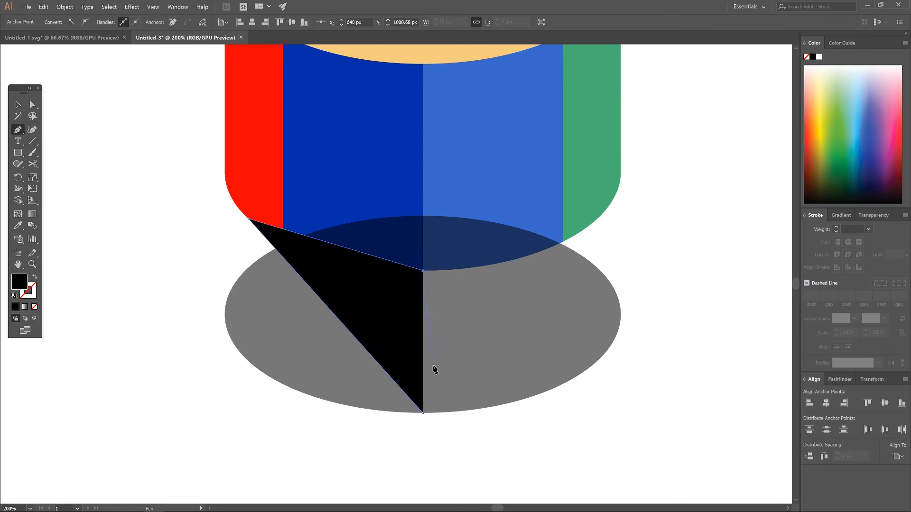
{"action": "left_click", "coordinate": [423, 412]}
- Fill the black triangle with the darker wood color sampled from the inner side face of the left wood segment
{"action": "scroll", "coordinate": [452, 341], "scroll_direction": "up", "scroll_amount": 3}
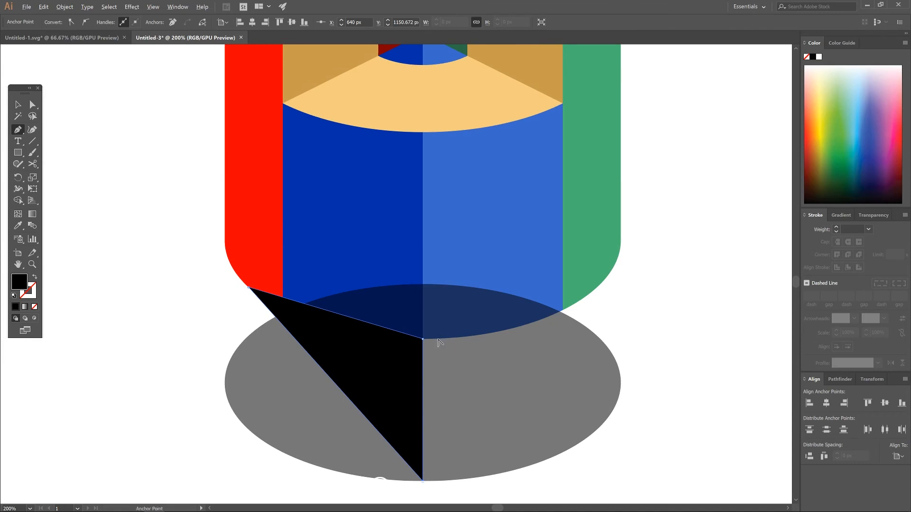
{"action": "scroll", "coordinate": [437, 341], "scroll_direction": "down", "scroll_amount": 1}
{"action": "left_click_drag", "start_coordinate": [440, 264], "coordinate": [416, 279]}
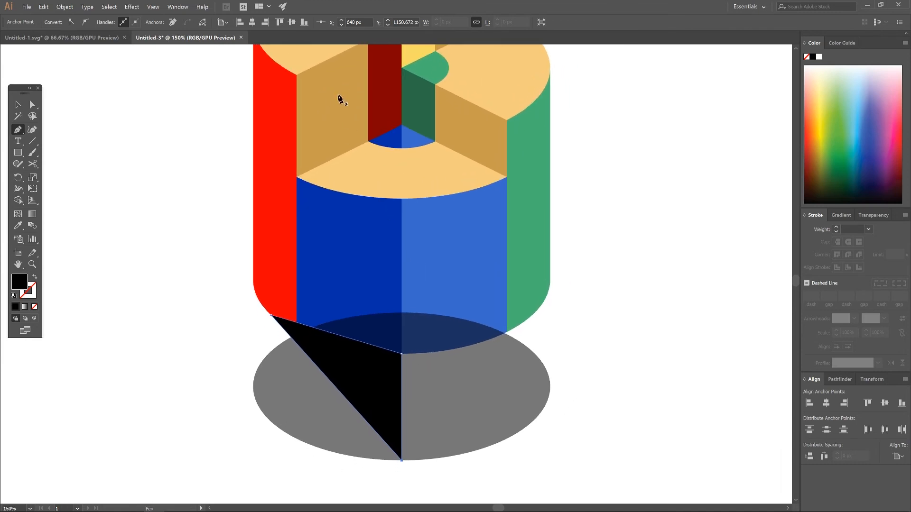
{"action": "left_click", "coordinate": [18, 226]}
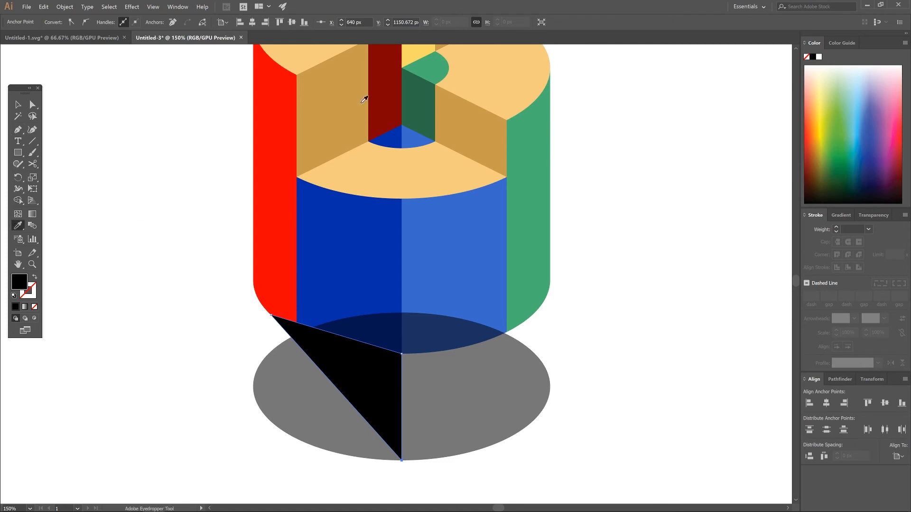
{"action": "left_click", "coordinate": [333, 95]}
{"action": "left_click", "coordinate": [18, 104]}
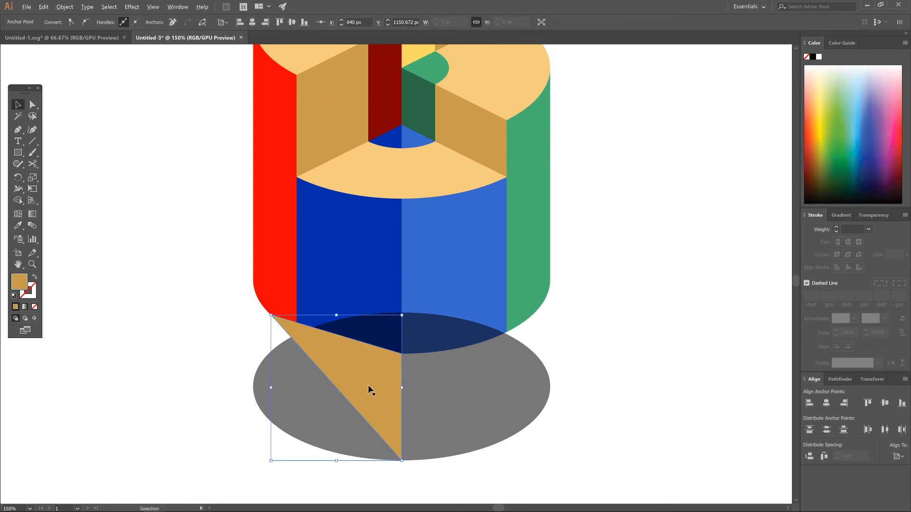
- Duplicate the wood-colored triangle to the right of the original and mirror the copy horizontally with the Reflect tool
{"action": "left_click_drag", "start_coordinate": [368, 385], "coordinate": [603, 370]}
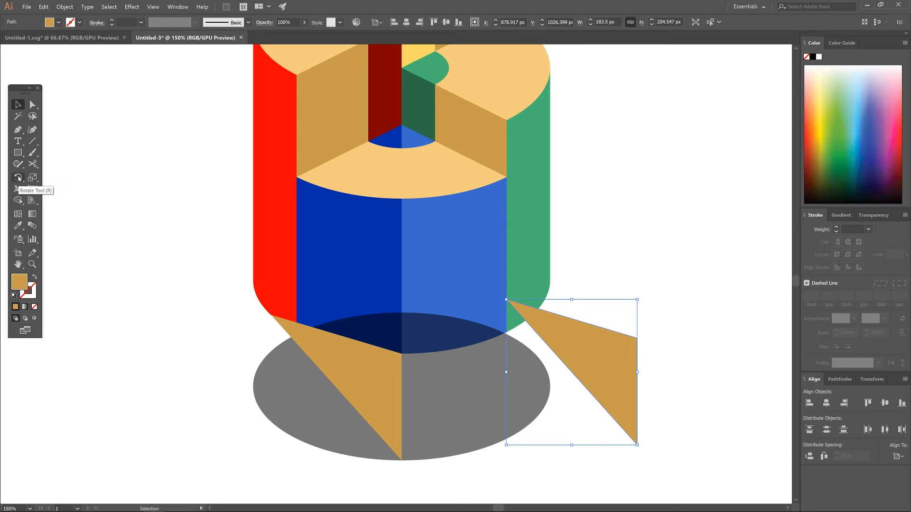
{"action": "left_click_drag", "start_coordinate": [19, 177], "coordinate": [60, 189]}
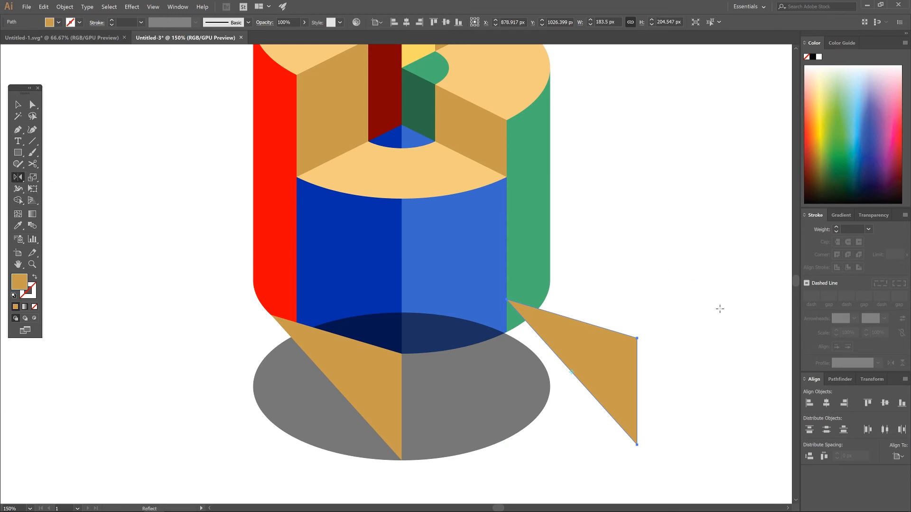
{"action": "left_click_drag", "start_coordinate": [665, 266], "coordinate": [510, 327]}
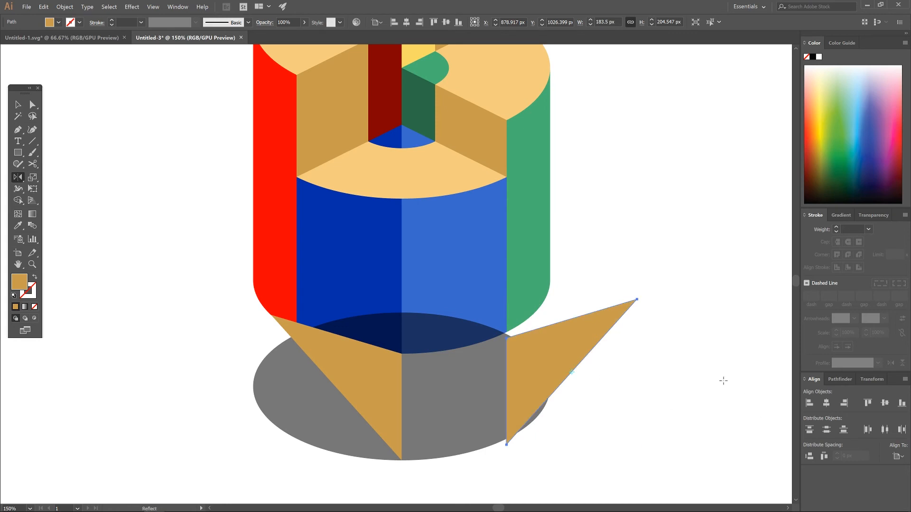
- Fill the mirrored triangle with the lighter wood color sampled from the right wood segment's top face and snap its lowest point to the dark triangle's
{"action": "scroll", "coordinate": [647, 336], "scroll_direction": "up", "scroll_amount": 2}
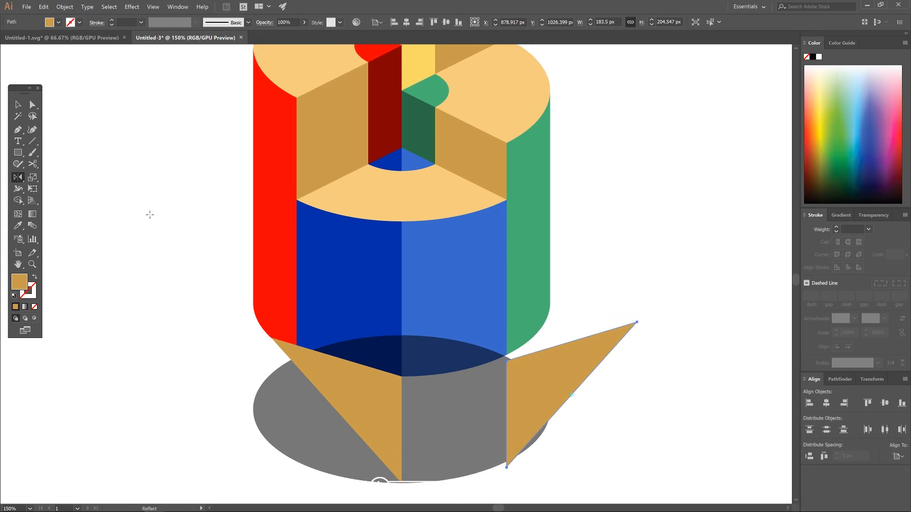
{"action": "key", "text": "i"}
{"action": "left_click", "coordinate": [497, 80]}
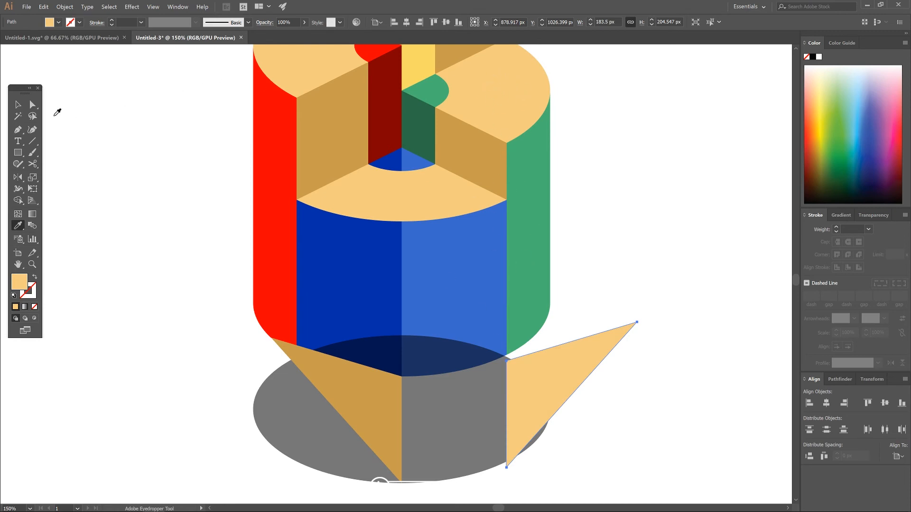
{"action": "left_click", "coordinate": [18, 105]}
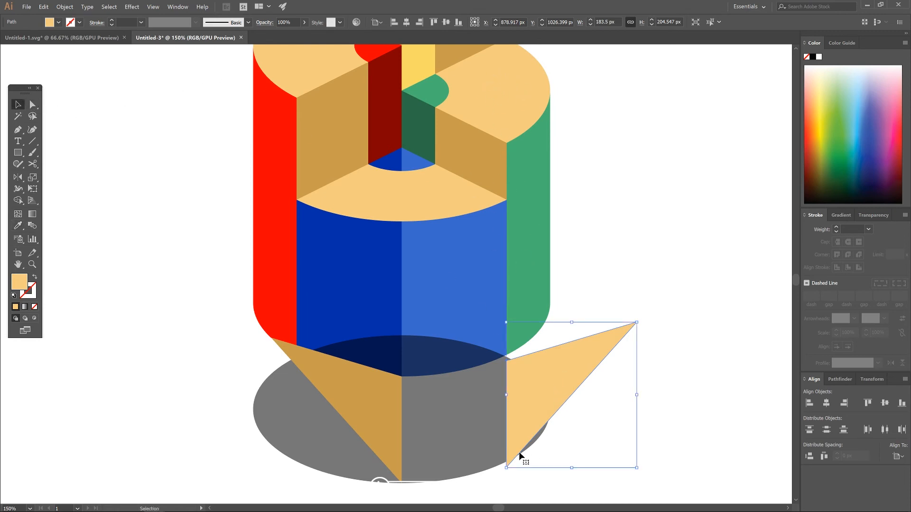
{"action": "key", "text": "a"}
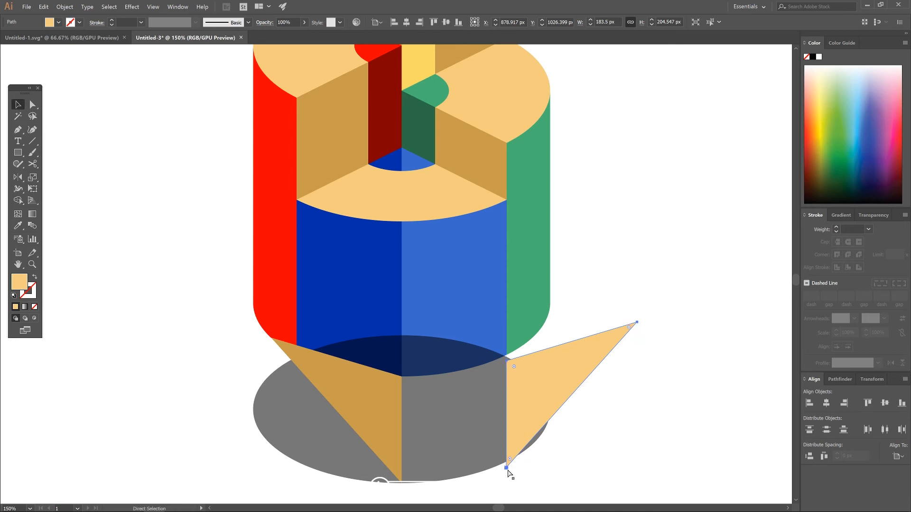
{"action": "left_click_drag", "start_coordinate": [507, 467], "coordinate": [402, 483]}
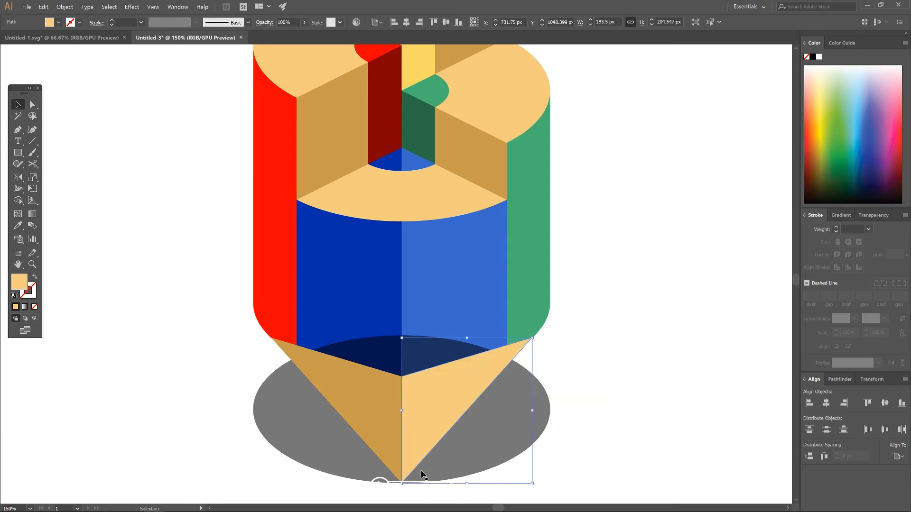
- Move the translucent ellipse below the tip to about Y 1310 px, and check the finished pencil in Untitled-1.svg
{"action": "scroll", "coordinate": [402, 450], "scroll_direction": "down", "scroll_amount": 1}
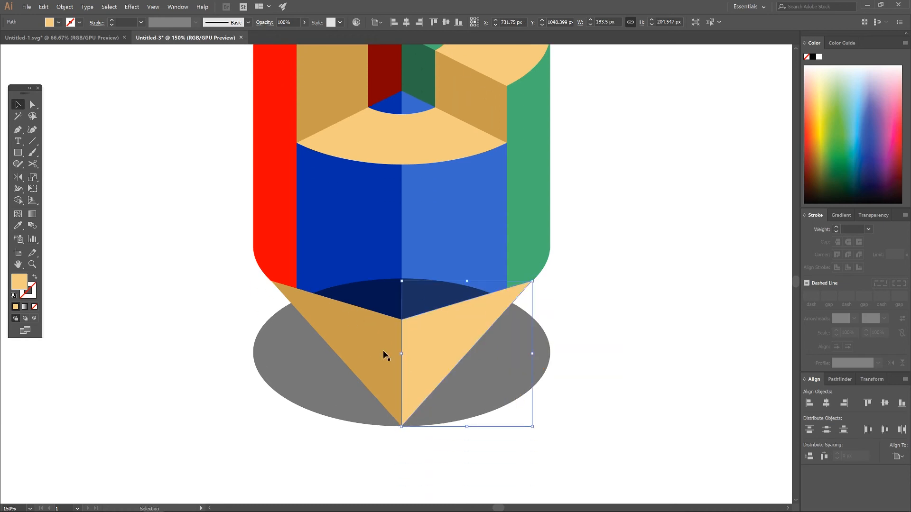
{"action": "scroll", "coordinate": [553, 340], "scroll_direction": "down", "scroll_amount": 1}
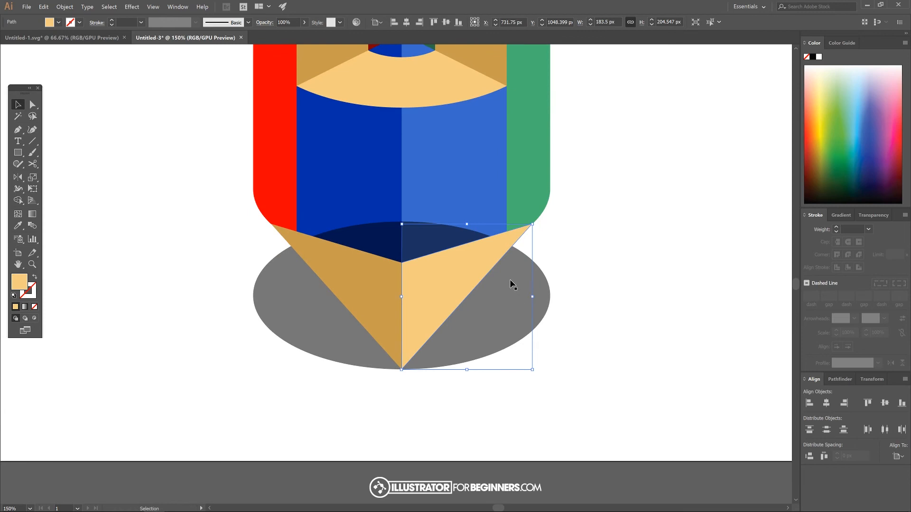
{"action": "left_click", "coordinate": [522, 269]}
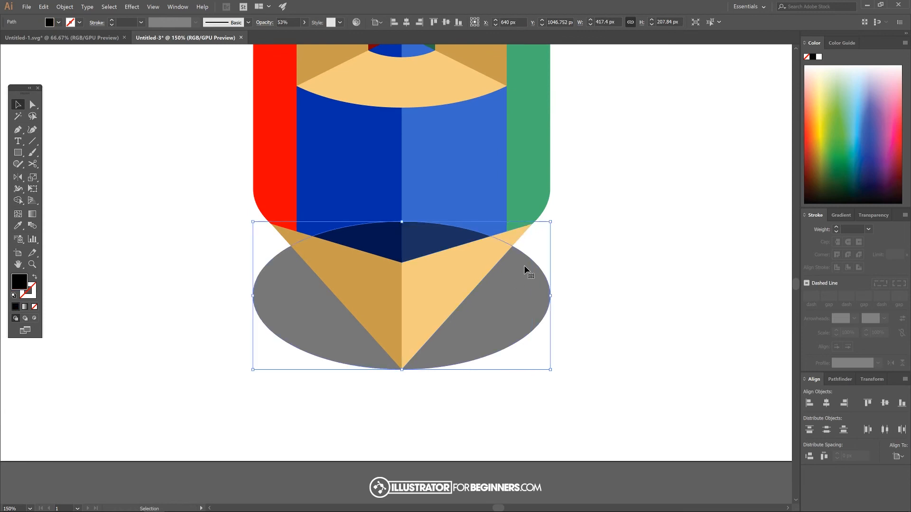
{"action": "mouse_move", "coordinate": [539, 269]}
{"action": "left_mouse_down"}
{"action": "mouse_move", "coordinate": [562, 276]}
{"action": "mouse_move", "coordinate": [522, 453]}
{"action": "left_mouse_up"}
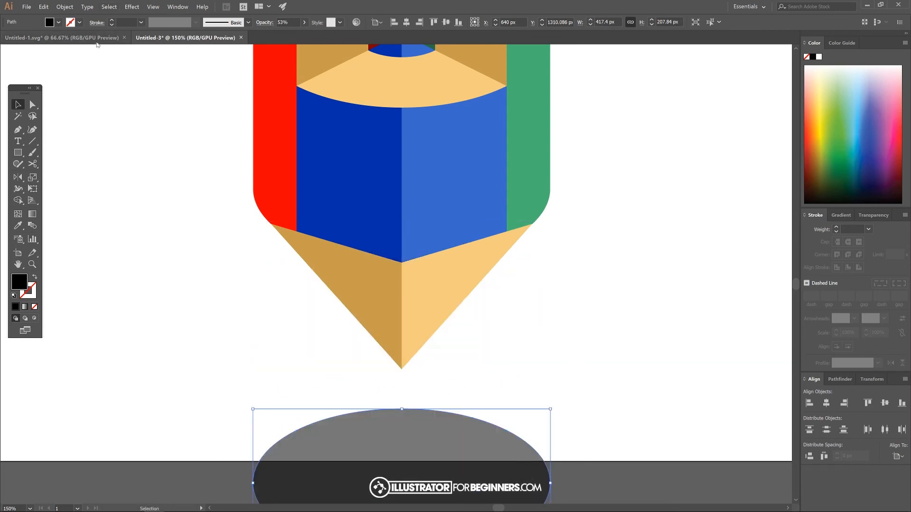
{"action": "left_click", "coordinate": [62, 37]}
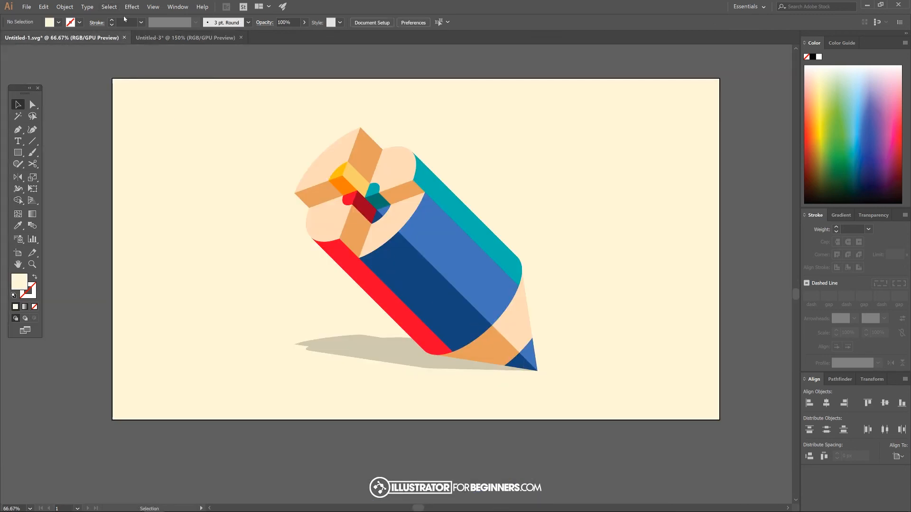
{"action": "left_click", "coordinate": [192, 38]}
{"action": "left_click", "coordinate": [586, 247]}
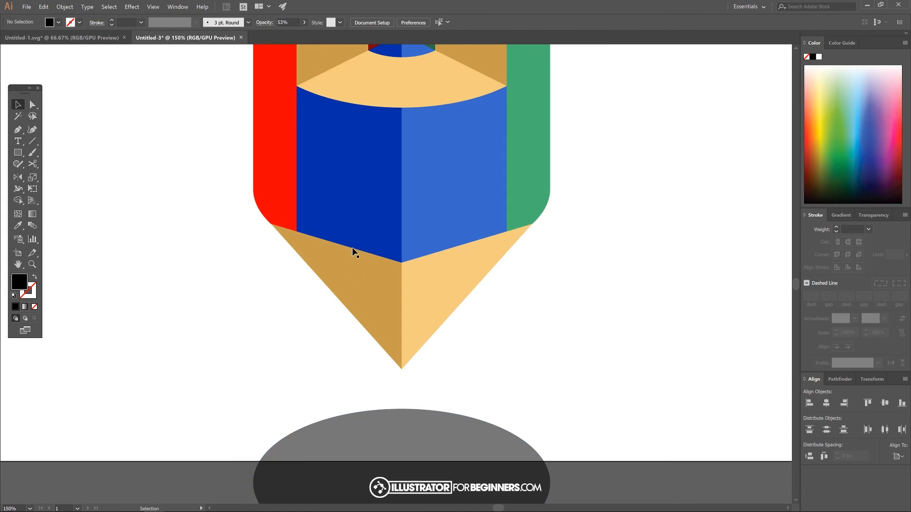
- Send the dark and the light wood triangles to the back, behind the red, blue and green body
{"action": "left_click", "coordinate": [361, 291]}
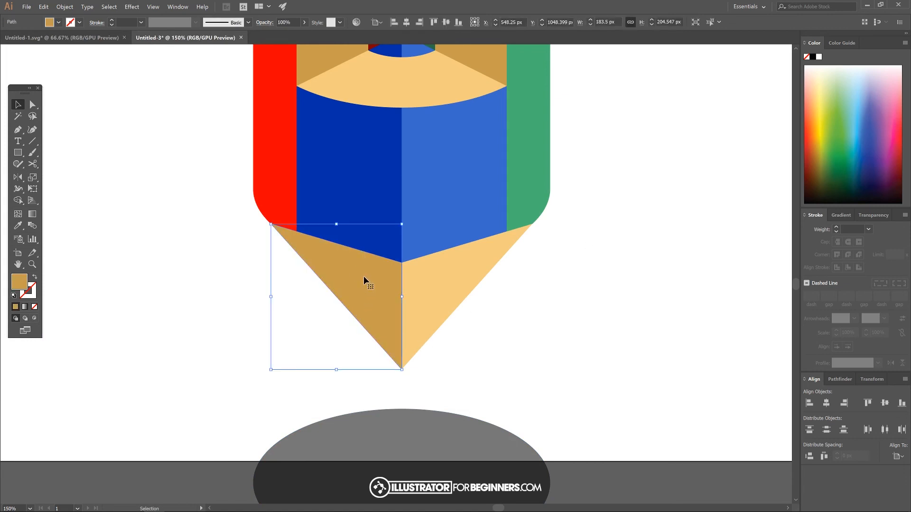
{"action": "right_click", "coordinate": [364, 277]}
{"action": "mouse_move", "coordinate": [240, 267]}
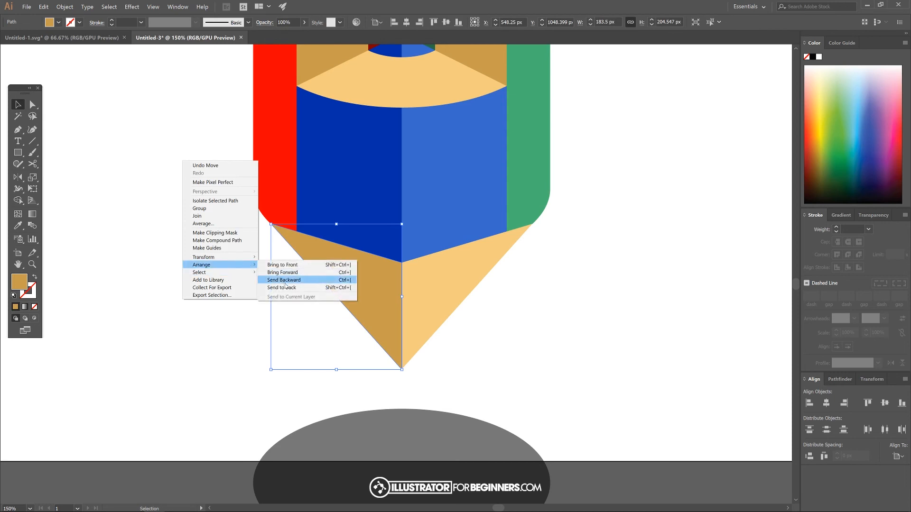
{"action": "left_click", "coordinate": [286, 288]}
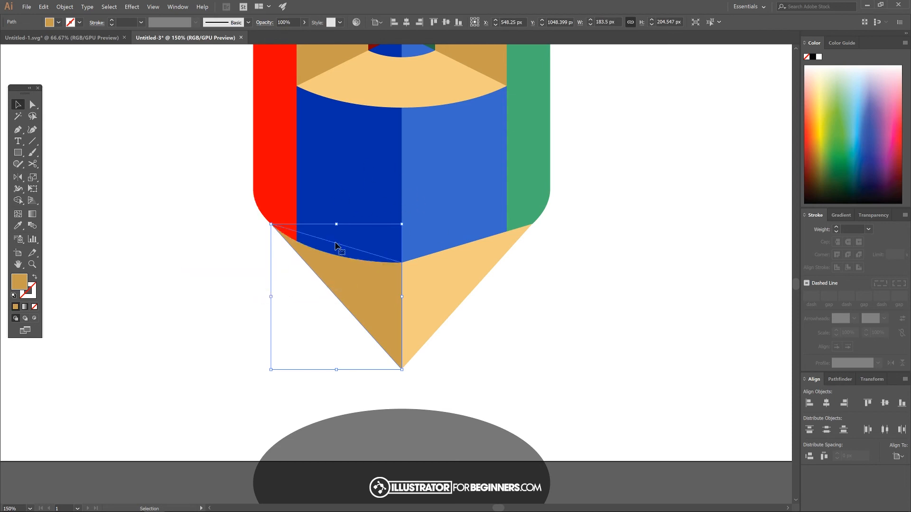
{"action": "right_click", "coordinate": [449, 265]}
{"action": "left_click", "coordinate": [464, 280]}
{"action": "left_click", "coordinate": [486, 264]}
{"action": "right_click", "coordinate": [481, 264]}
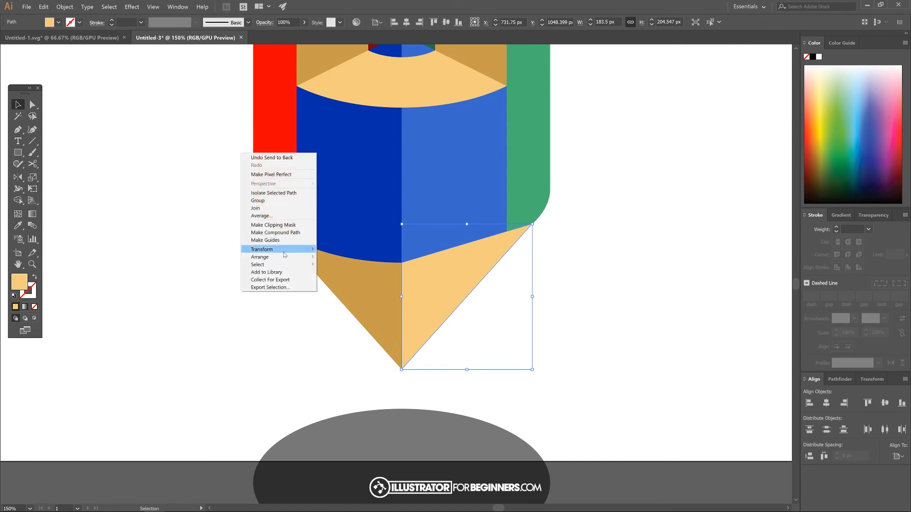
{"action": "mouse_move", "coordinate": [285, 256]}
{"action": "left_click", "coordinate": [349, 281]}
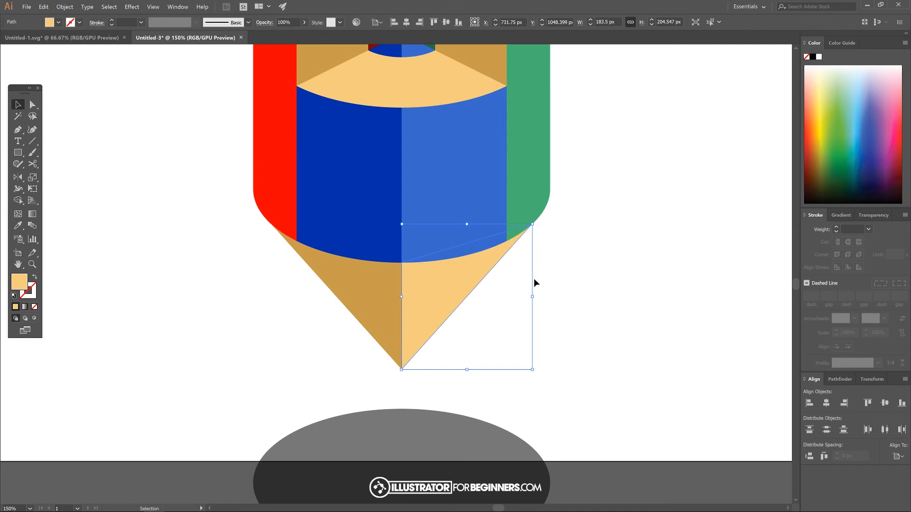
- Duplicate both wood triangles together and snap the copies exactly over the originals at the tip's lowest point
{"action": "left_click", "coordinate": [375, 280], "text": "shift"}
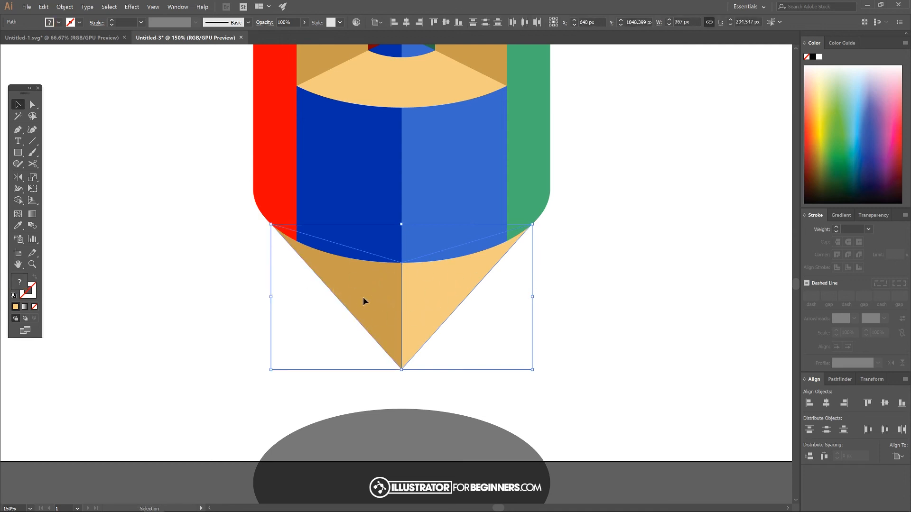
{"action": "left_click_drag", "start_coordinate": [363, 302], "coordinate": [559, 297]}
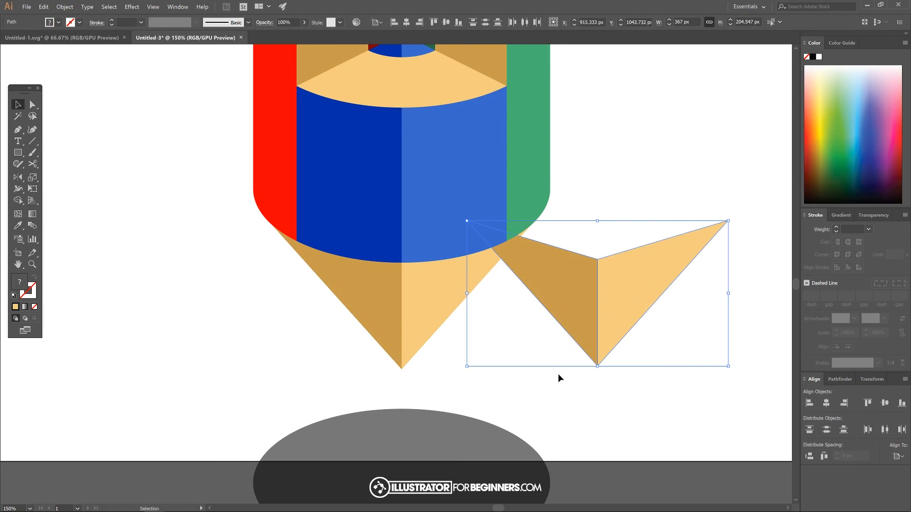
{"action": "key", "text": "a"}
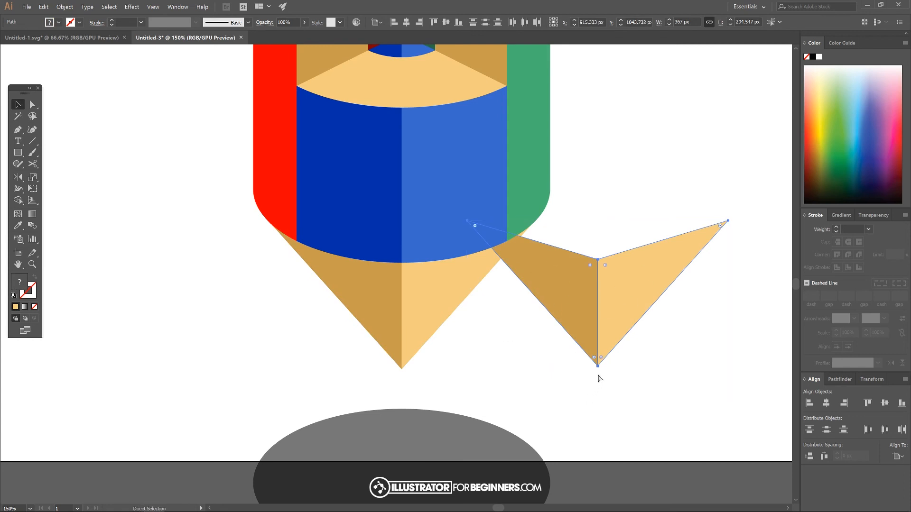
{"action": "mouse_move", "coordinate": [597, 367]}
{"action": "left_mouse_down"}
{"action": "mouse_move", "coordinate": [419, 354]}
{"action": "mouse_move", "coordinate": [401, 372]}
{"action": "left_mouse_up"}
{"action": "key", "text": "v"}
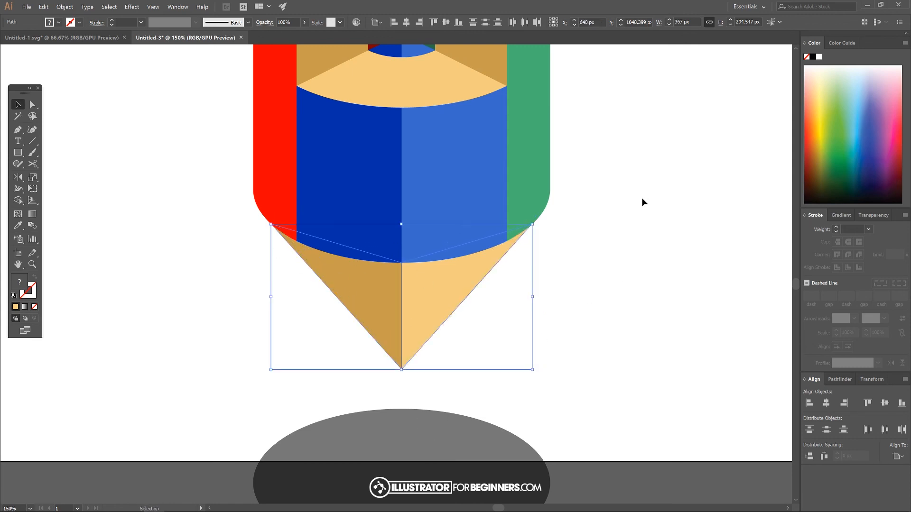
{"action": "left_click", "coordinate": [680, 212]}
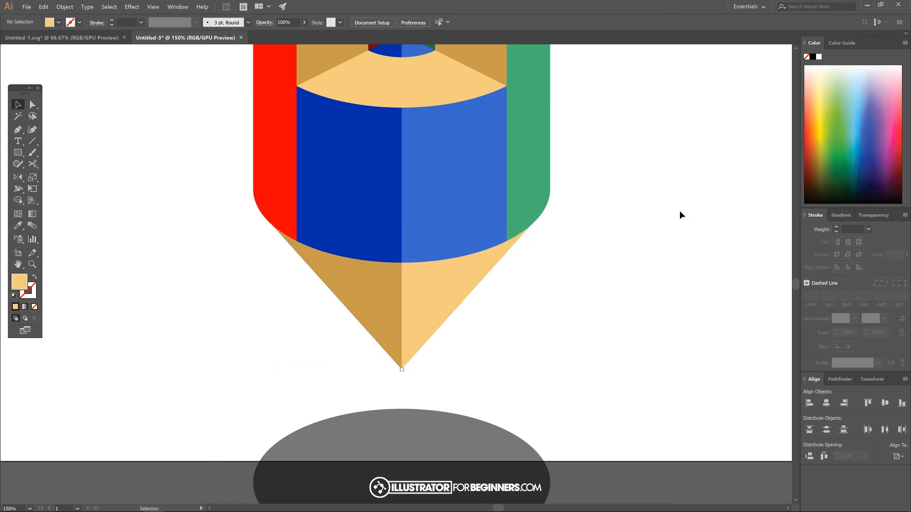
- Fill the left triangle copy with the body's dark blue and the right copy with its lighter blue, using the Eyedropper
{"action": "left_click", "coordinate": [365, 270]}
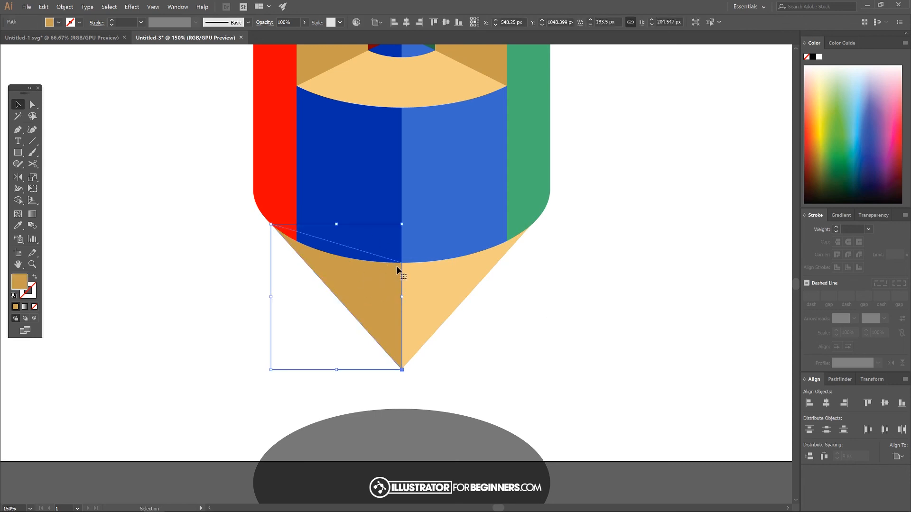
{"action": "left_click", "coordinate": [18, 226]}
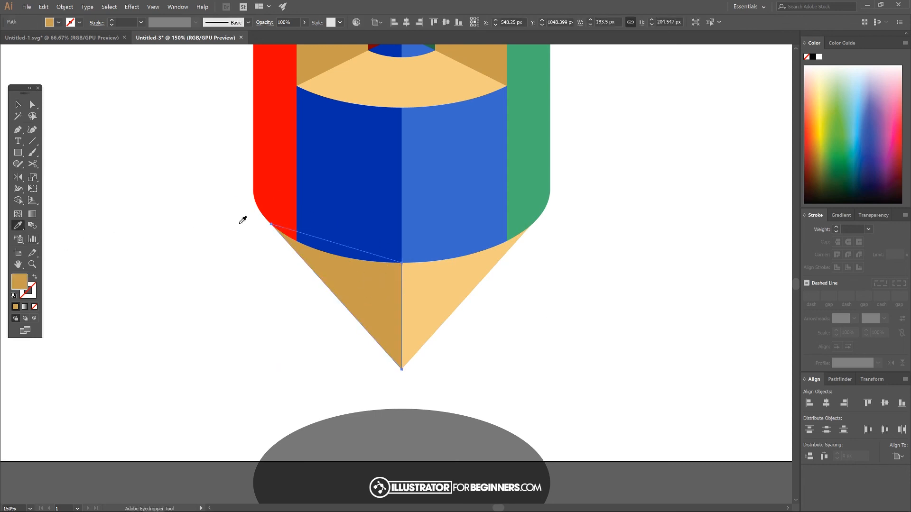
{"action": "left_click", "coordinate": [360, 171]}
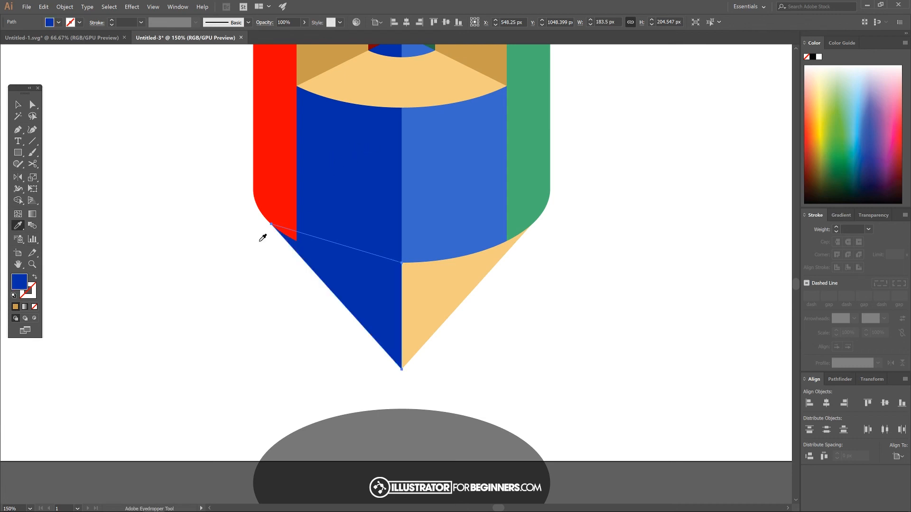
{"action": "left_click", "coordinate": [18, 104]}
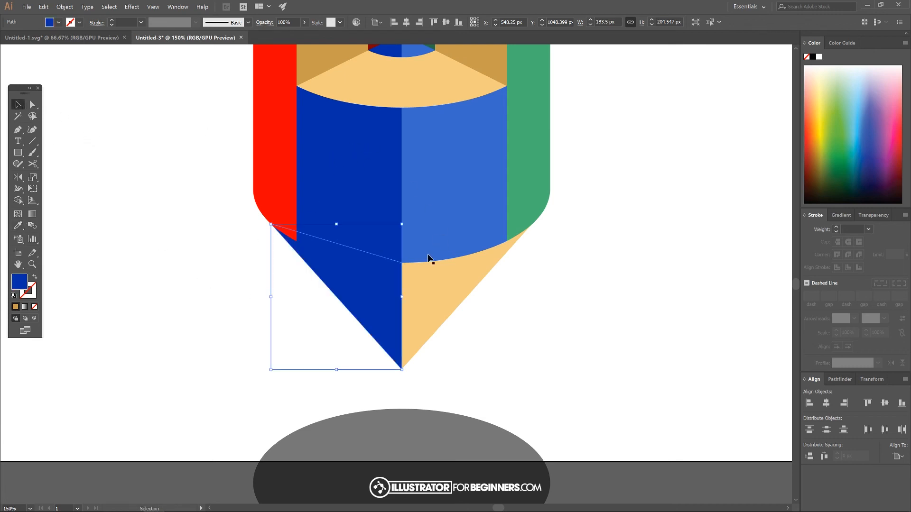
{"action": "left_click", "coordinate": [436, 289]}
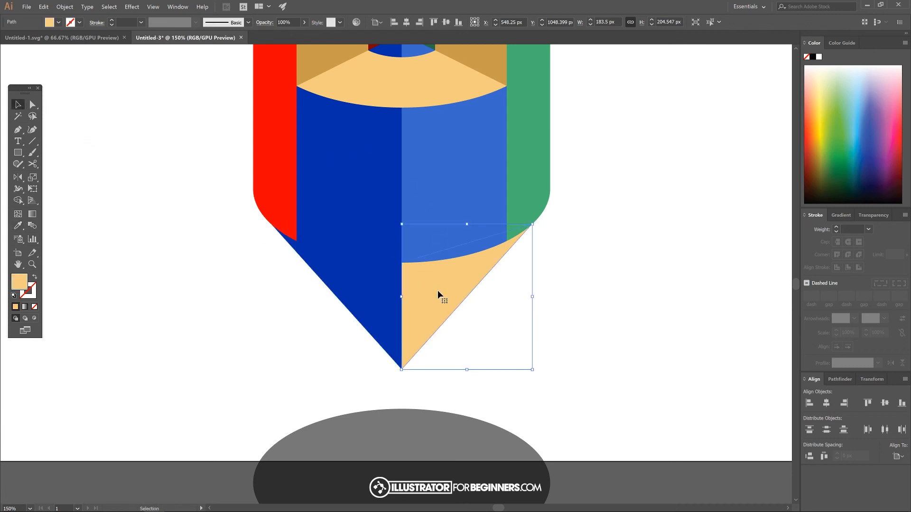
{"action": "left_click", "coordinate": [18, 226]}
{"action": "left_click", "coordinate": [447, 163]}
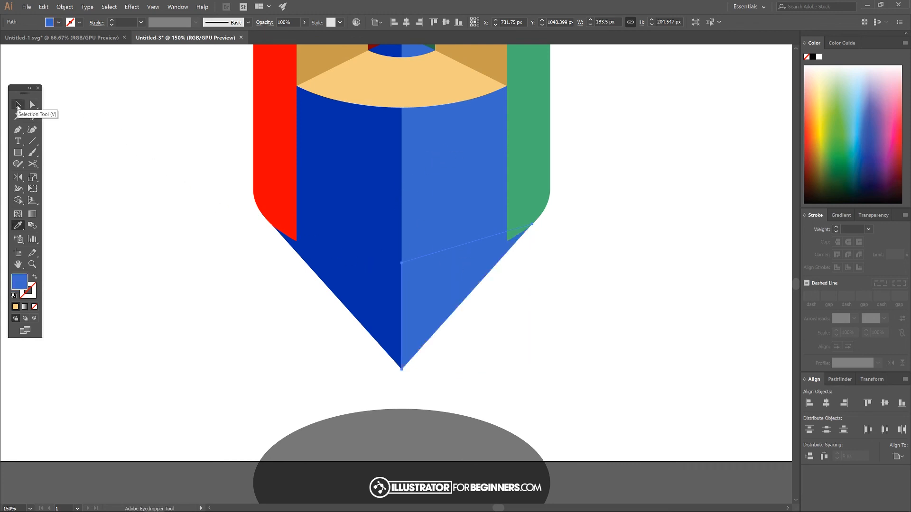
{"action": "left_click", "coordinate": [18, 105]}
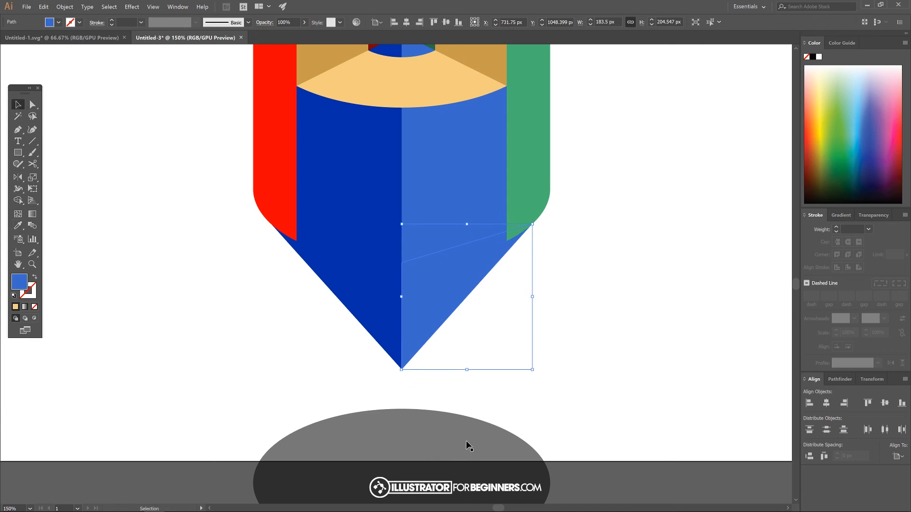
- Move the translucent ellipse up over the tip to about Y 1005 px and select it together with both blue triangles
{"action": "mouse_move", "coordinate": [466, 446]}
{"action": "left_mouse_down"}
{"action": "mouse_move", "coordinate": [452, 410]}
{"action": "mouse_move", "coordinate": [465, 391]}
{"action": "mouse_move", "coordinate": [463, 327]}
{"action": "mouse_move", "coordinate": [497, 224]}
{"action": "left_mouse_up"}
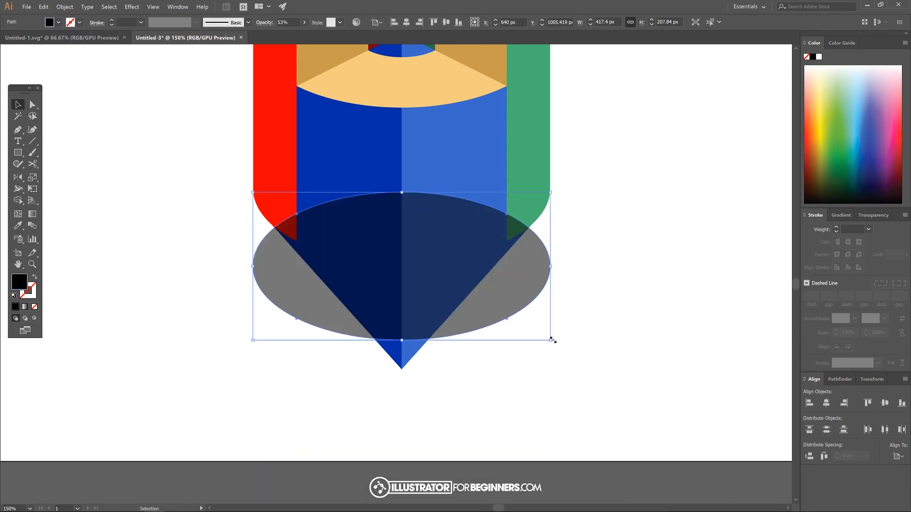
{"action": "left_click", "coordinate": [411, 351], "text": "shift"}
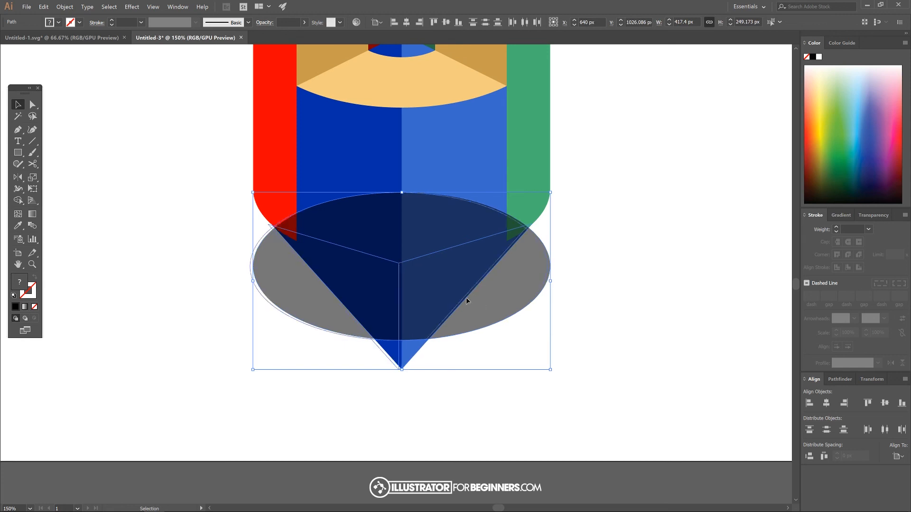
{"action": "left_click_drag", "start_coordinate": [466, 298], "coordinate": [226, 307]}
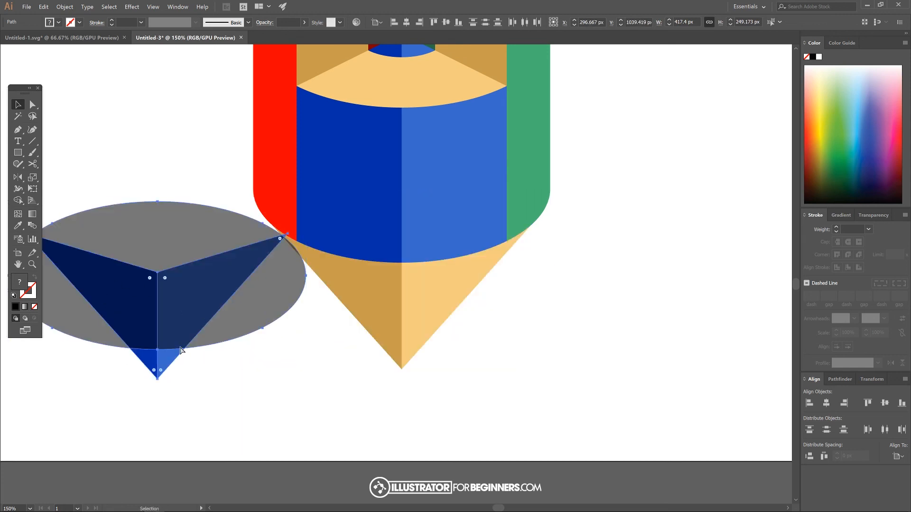
{"action": "key", "text": "ctrl+z"}
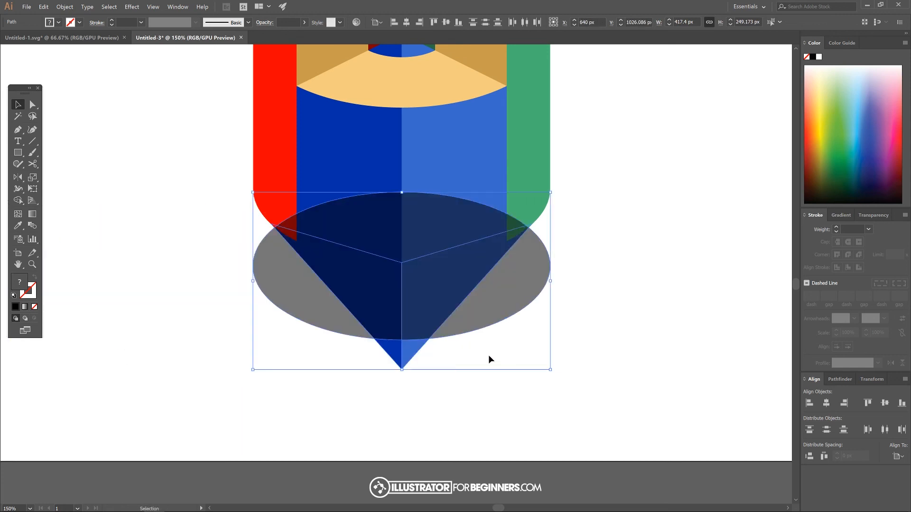
- Remove the areas of both blue triangles covered by the ellipse with the Shape Builder tool, keeping the small blue point
{"action": "left_click", "coordinate": [18, 201]}
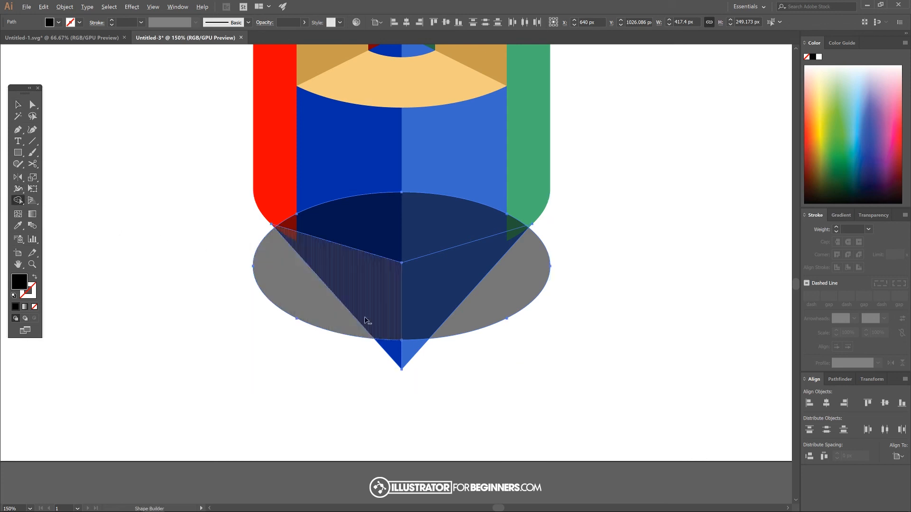
{"action": "left_click", "coordinate": [377, 284]}
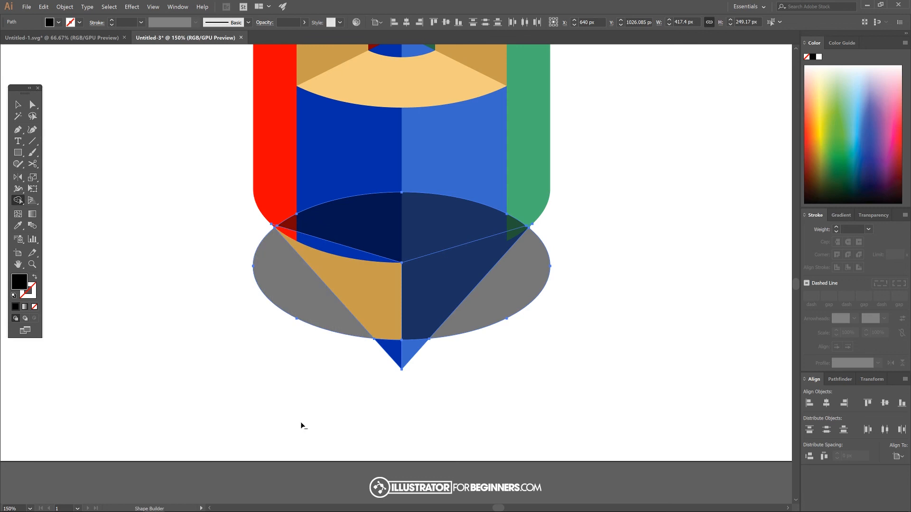
{"action": "left_click", "coordinate": [444, 287]}
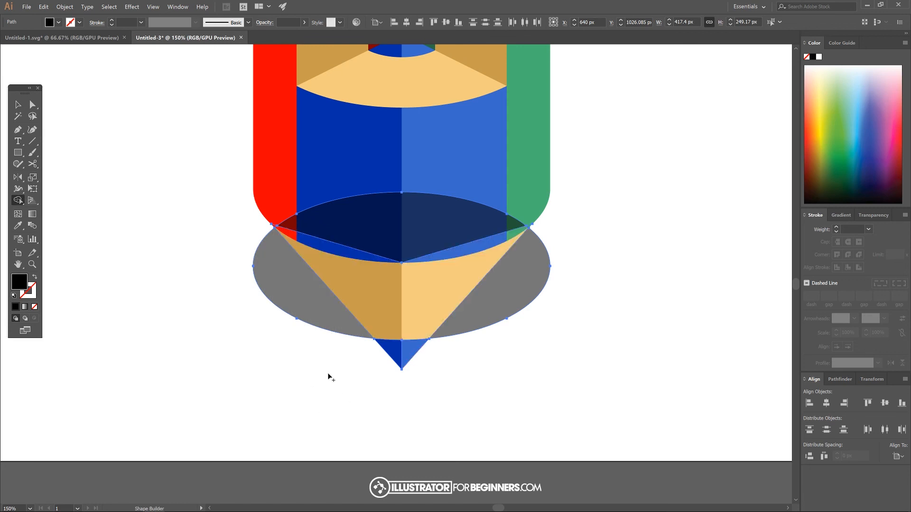
- Delete the translucent ellipse over the pencil tip, keeping both pieces of the blue lead point
{"action": "left_click", "coordinate": [19, 105]}
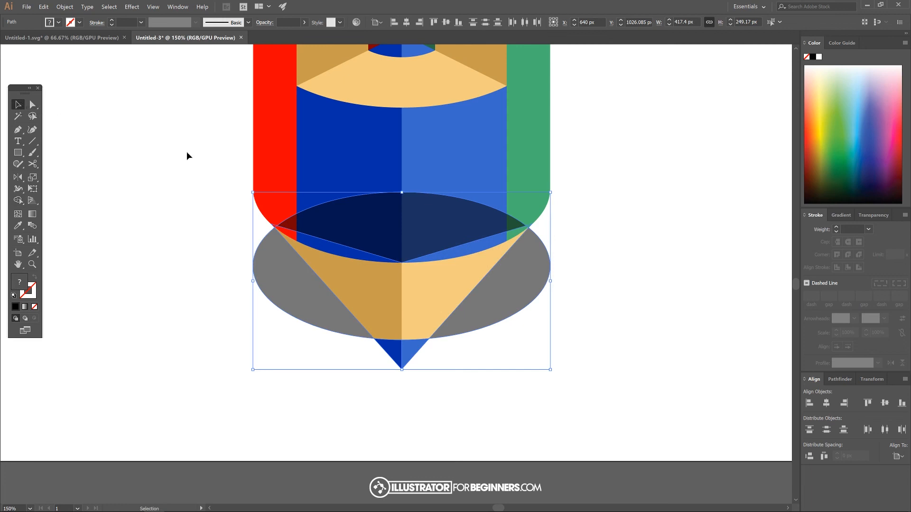
{"action": "left_click", "coordinate": [393, 349], "text": "shift"}
{"action": "left_click", "coordinate": [412, 351], "text": "shift"}
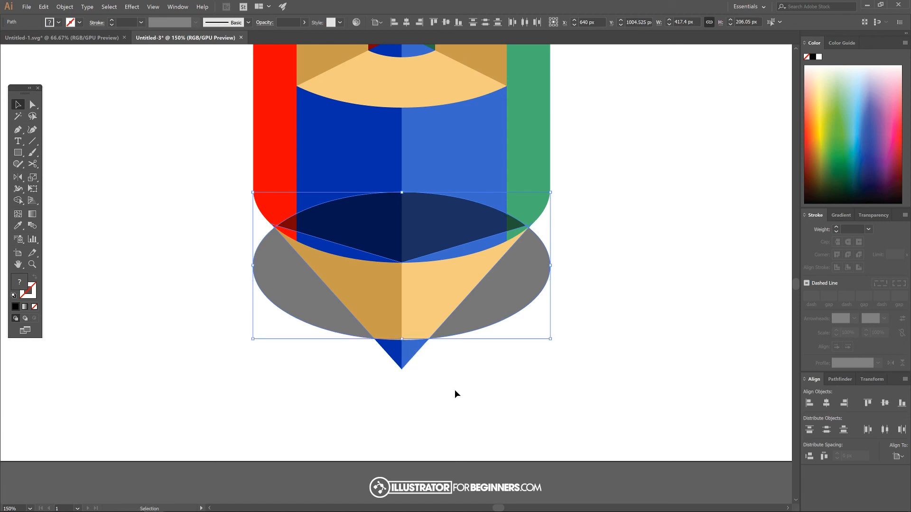
{"action": "key", "text": "ctrl+7"}
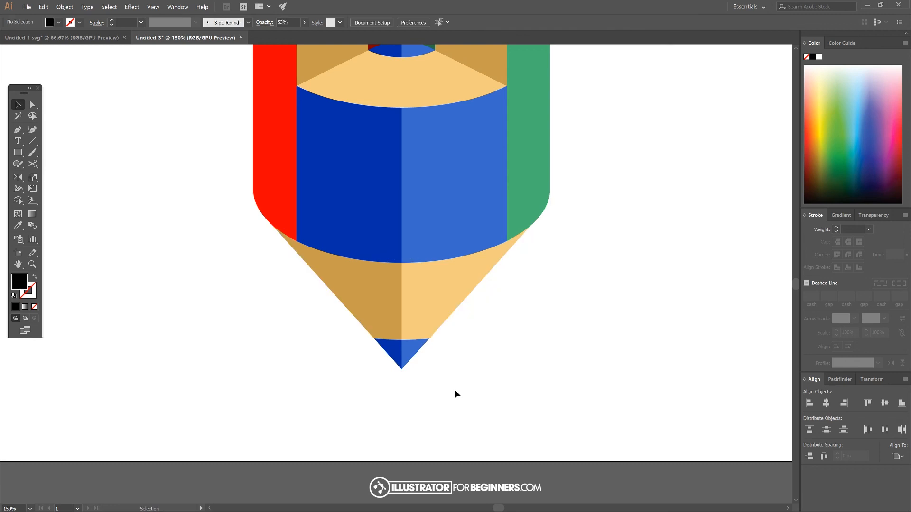
{"action": "scroll", "coordinate": [475, 334], "scroll_direction": "down", "scroll_amount": 2}
{"action": "scroll", "coordinate": [512, 321], "scroll_direction": "down", "scroll_amount": 1}
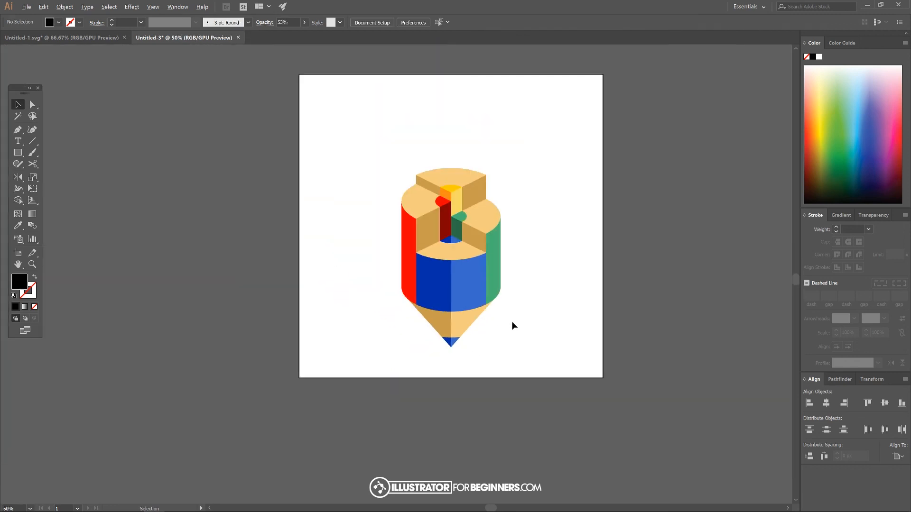
{"action": "scroll", "coordinate": [511, 319], "scroll_direction": "up", "scroll_amount": 1}
{"action": "left_click_drag", "start_coordinate": [510, 295], "coordinate": [482, 330]}
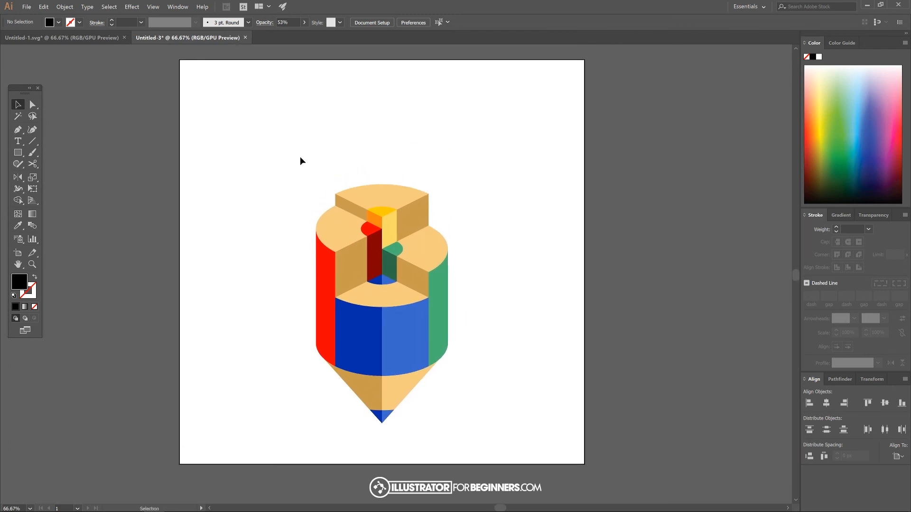
- Lengthen the pencil body by moving all its upper anchor points straight up about 150 px with Direct Selection, leaving the wooden tip in place
{"action": "left_click", "coordinate": [77, 39]}
{"action": "left_click", "coordinate": [187, 37]}
{"action": "mouse_move", "coordinate": [264, 123]}
{"action": "left_mouse_down"}
{"action": "mouse_move", "coordinate": [416, 259]}
{"action": "mouse_move", "coordinate": [446, 435]}
{"action": "mouse_move", "coordinate": [505, 451]}
{"action": "left_mouse_up"}
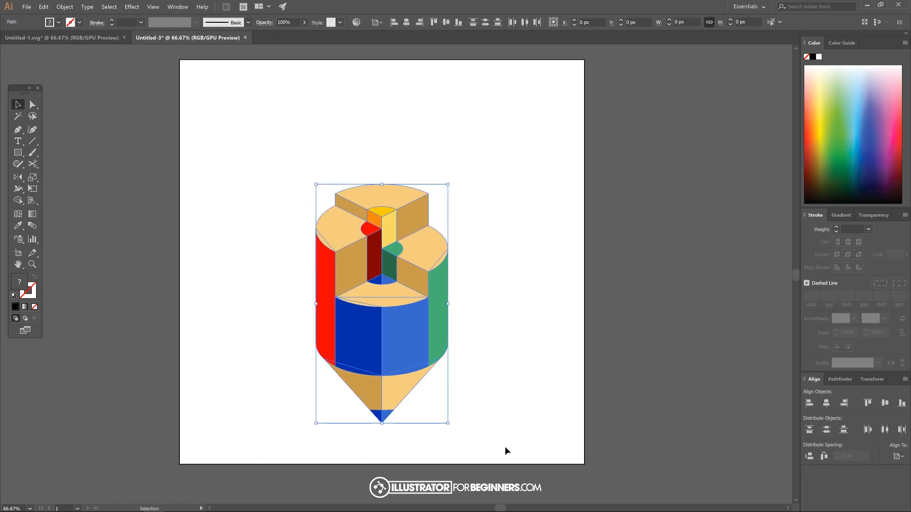
{"action": "left_click", "coordinate": [32, 105]}
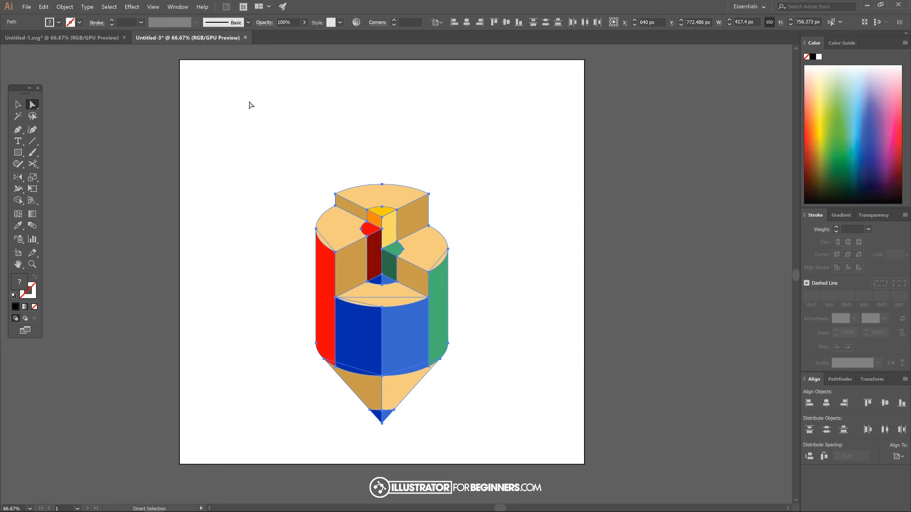
{"action": "left_click_drag", "start_coordinate": [250, 101], "coordinate": [503, 321]}
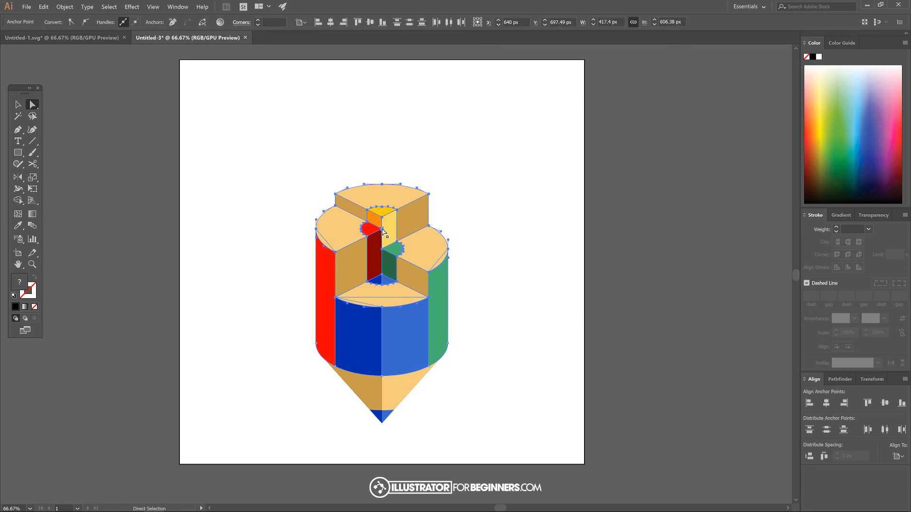
{"action": "left_click_drag", "start_coordinate": [382, 231], "coordinate": [378, 184]}
{"action": "scroll", "coordinate": [518, 269], "scroll_direction": "down", "scroll_amount": 1}
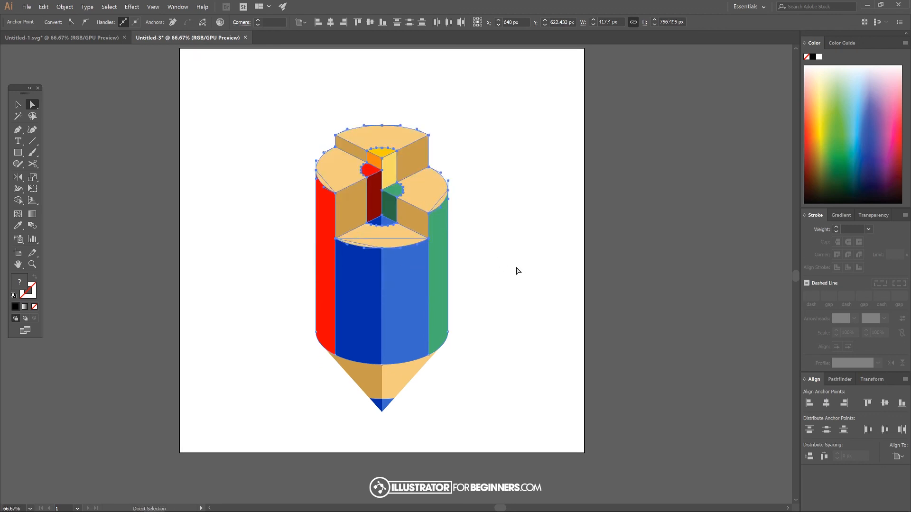
{"action": "scroll", "coordinate": [516, 269], "scroll_direction": "up", "scroll_amount": 1}
- Group all the pencil pieces and rotate the group about 45° counterclockwise
{"action": "left_click", "coordinate": [17, 105]}
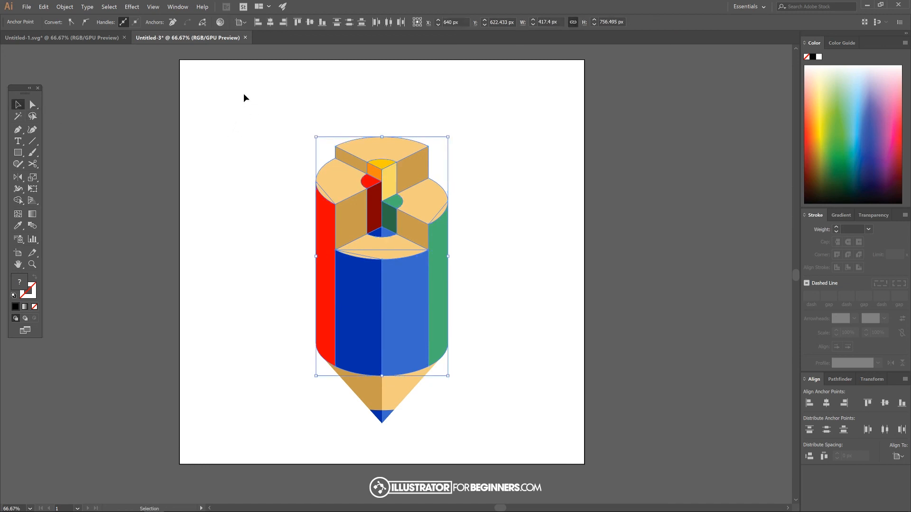
{"action": "left_click_drag", "start_coordinate": [244, 93], "coordinate": [501, 446]}
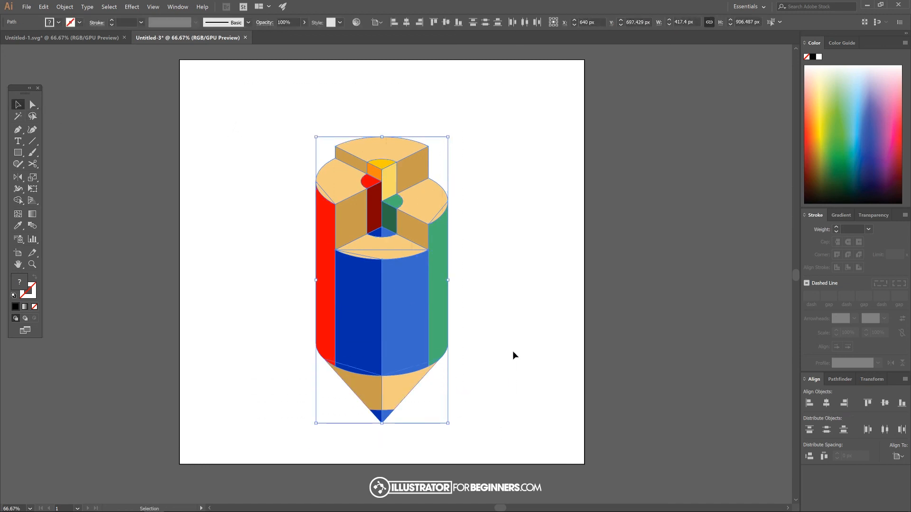
{"action": "key", "text": "ctrl+g"}
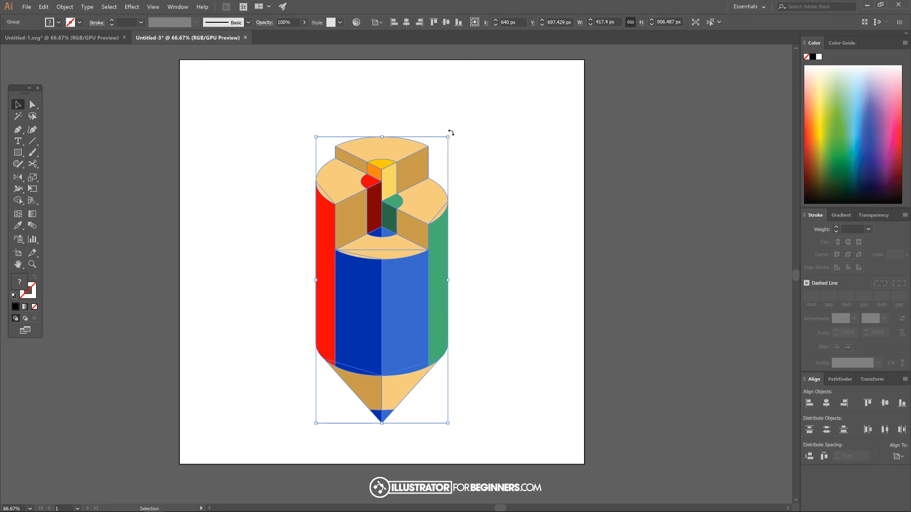
{"action": "left_click_drag", "start_coordinate": [451, 133], "coordinate": [346, 115]}
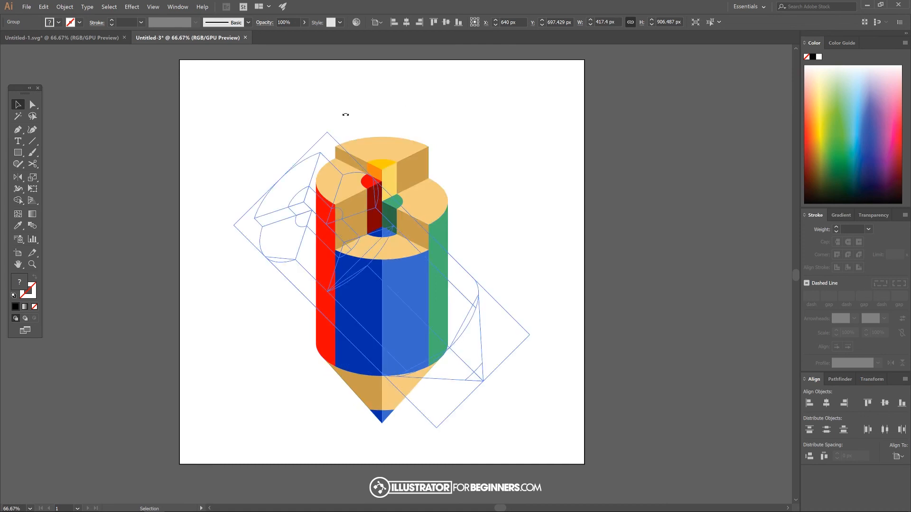
{"action": "left_click_drag", "start_coordinate": [408, 107], "coordinate": [321, 115]}
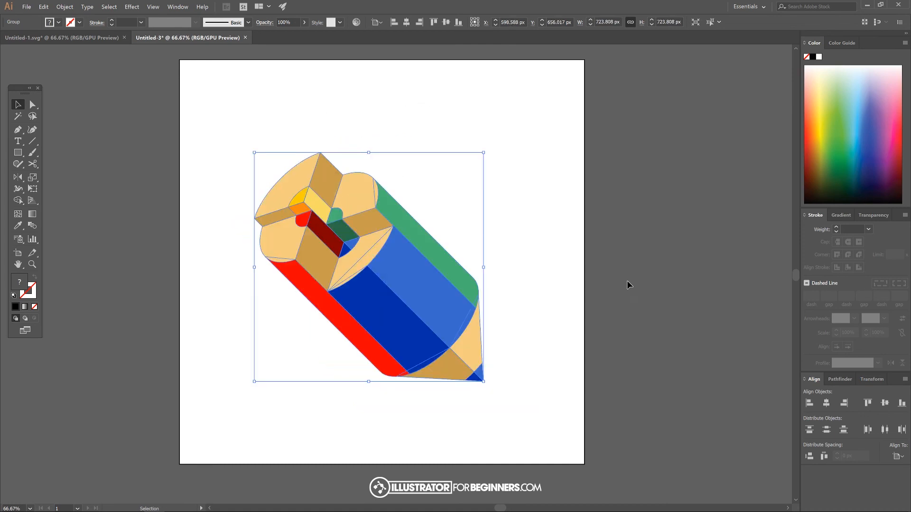
- Scale the pencil group down proportionally to about 542 px wide and high and centre it on the artboard both ways
{"action": "left_click_drag", "start_coordinate": [397, 275], "coordinate": [404, 252]}
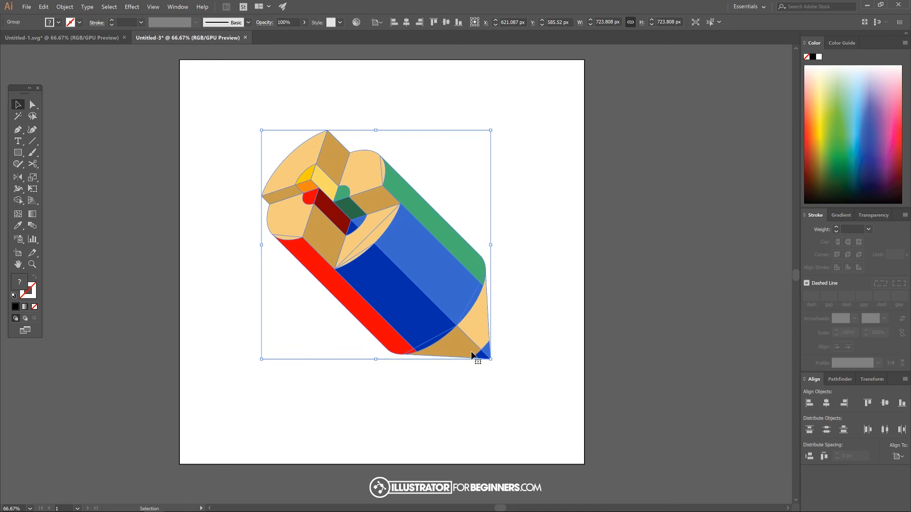
{"action": "mouse_move", "coordinate": [490, 359]}
{"action": "left_mouse_down"}
{"action": "mouse_move", "coordinate": [441, 318]}
{"action": "mouse_move", "coordinate": [462, 330]}
{"action": "left_mouse_up"}
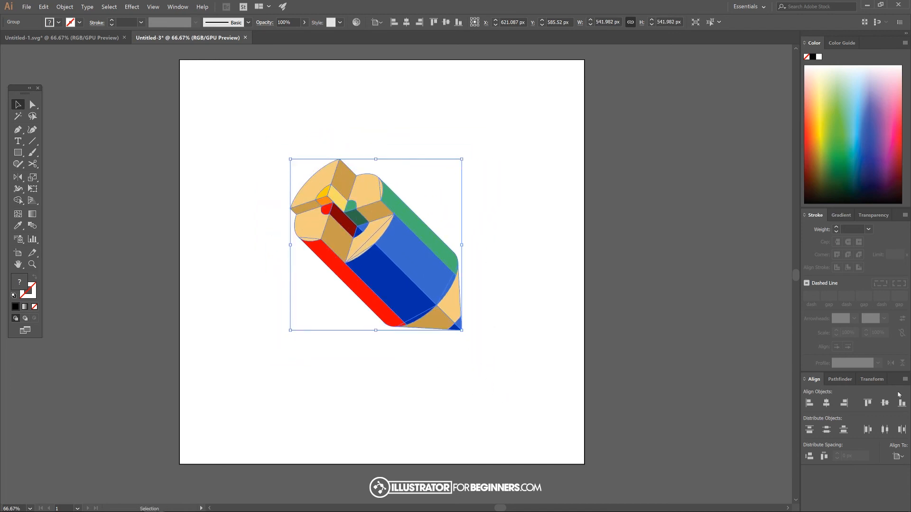
{"action": "left_click", "coordinate": [827, 402]}
{"action": "left_click", "coordinate": [885, 403]}
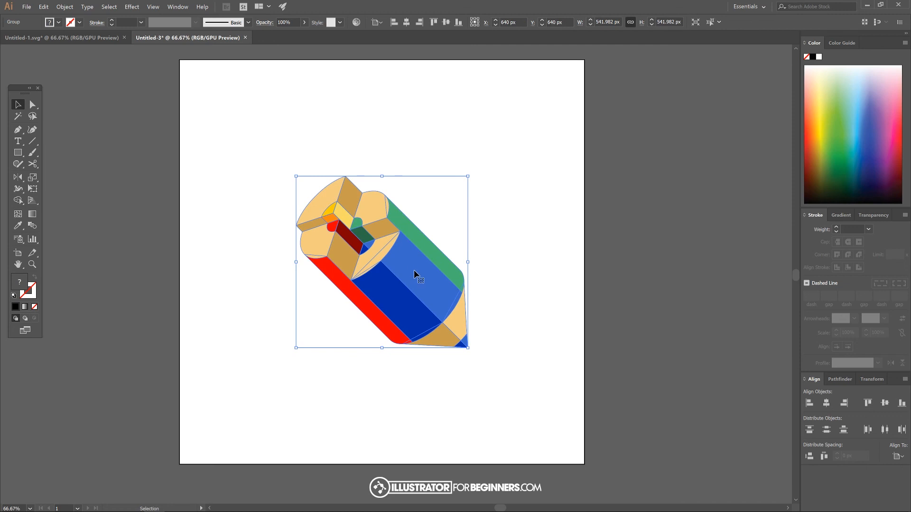
- Duplicate the pencil to the right of the original, ungroup the copy and unite its pieces into a single silhouette
{"action": "left_click_drag", "start_coordinate": [378, 299], "coordinate": [574, 258]}
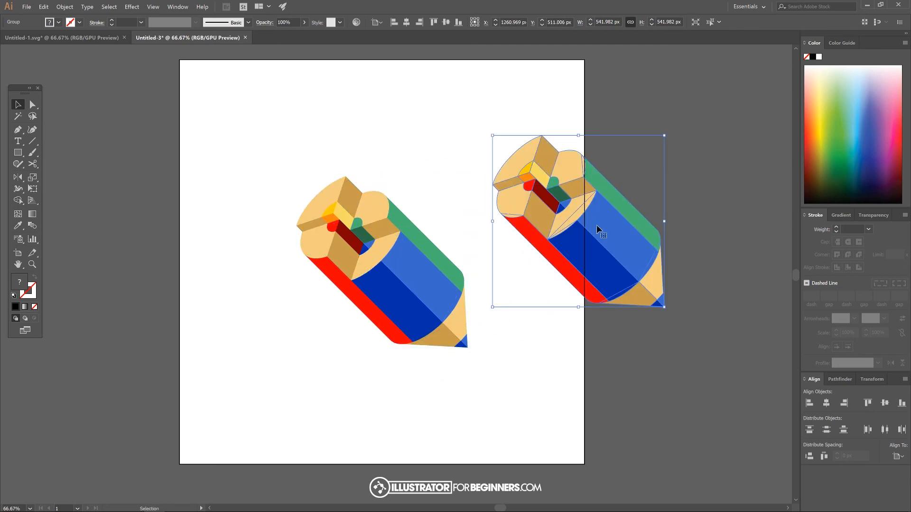
{"action": "key", "text": "a"}
{"action": "key", "text": "ctrl+shift+g"}
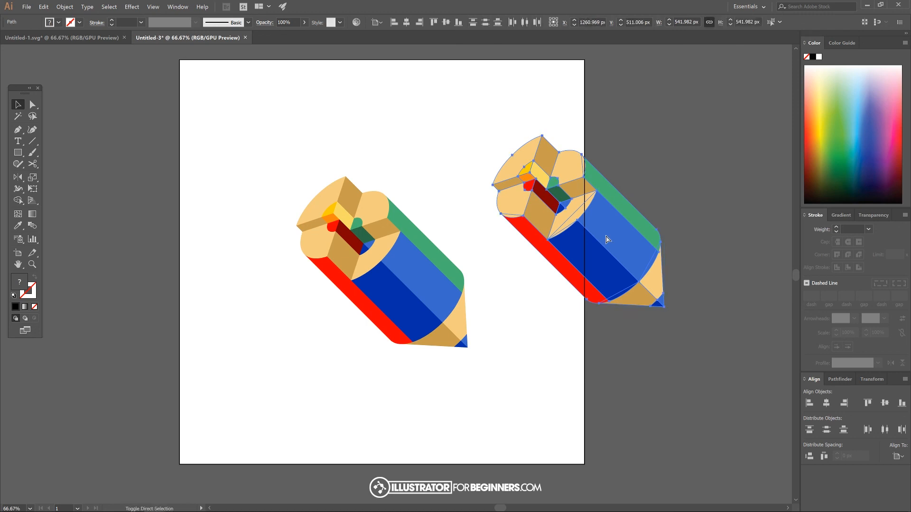
{"action": "key", "text": "v"}
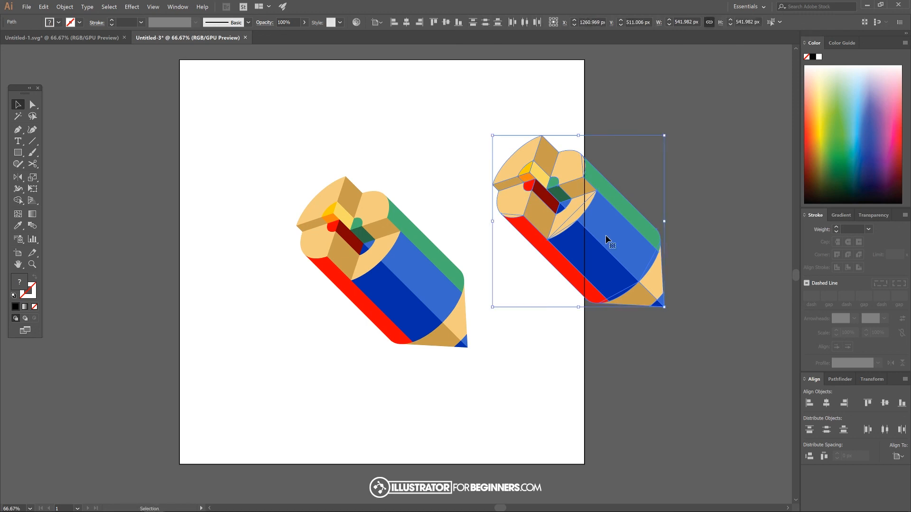
{"action": "left_click", "coordinate": [839, 380]}
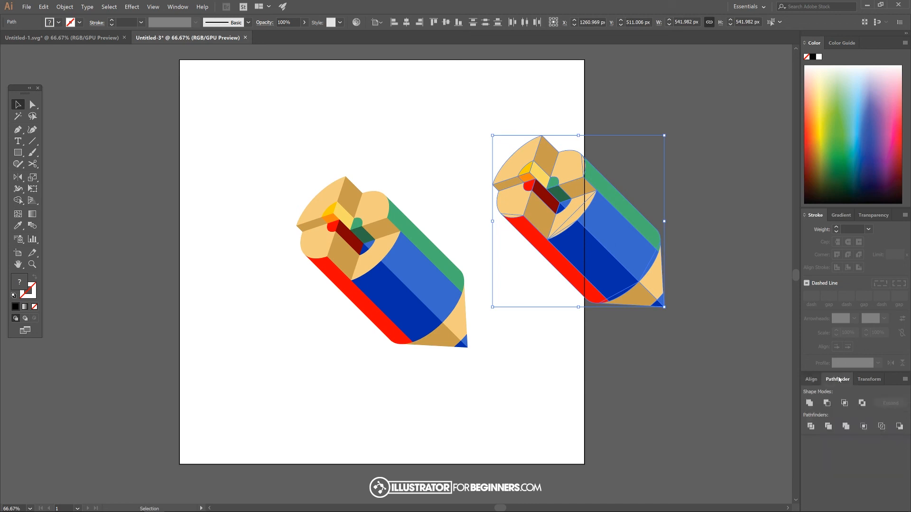
{"action": "left_click", "coordinate": [810, 404]}
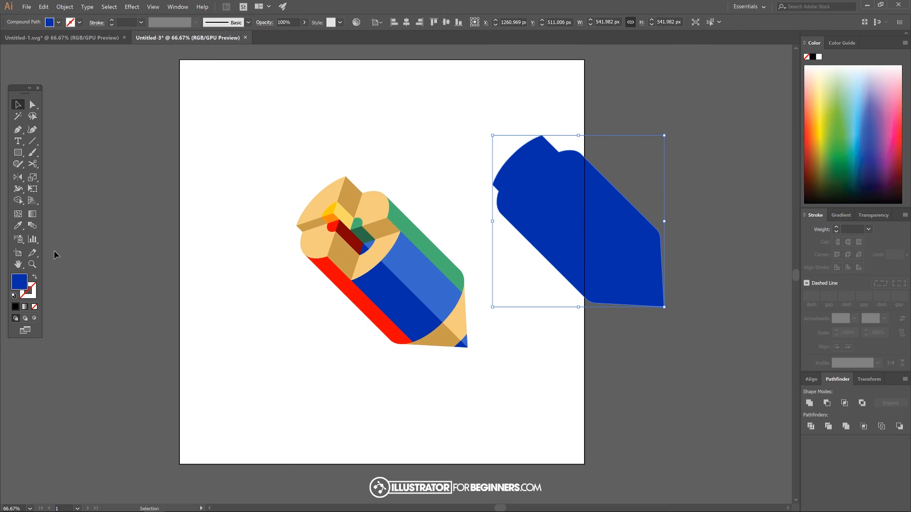
- Fill the pencil silhouette with black, 000000
{"action": "double_click", "coordinate": [26, 283]}
{"action": "type", "text": "000000"}
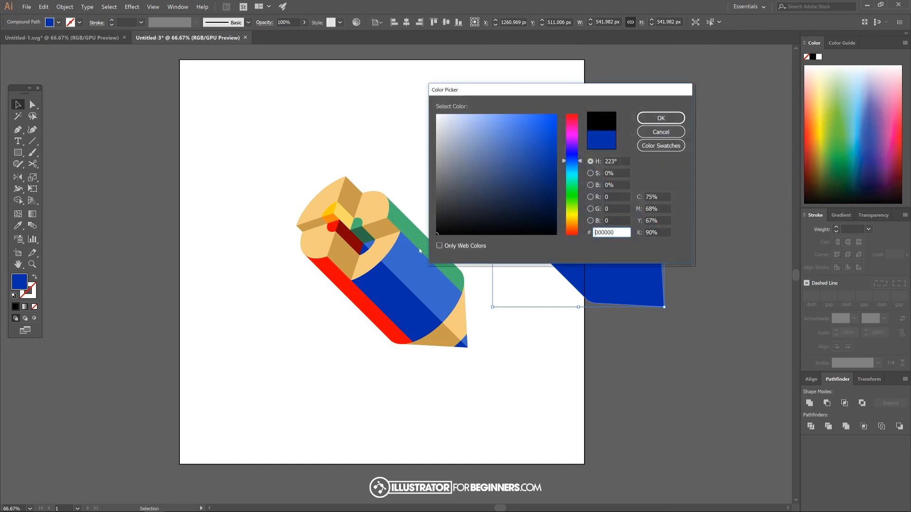
{"action": "left_click", "coordinate": [661, 117]}
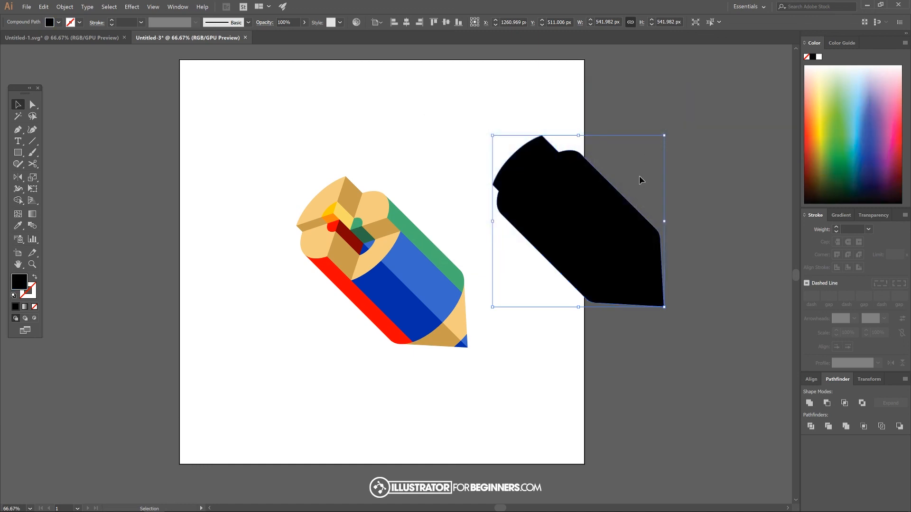
- Snap the black silhouette over the original pencil at the tip and squash it down from above to about 92 px high
{"action": "key", "text": "a"}
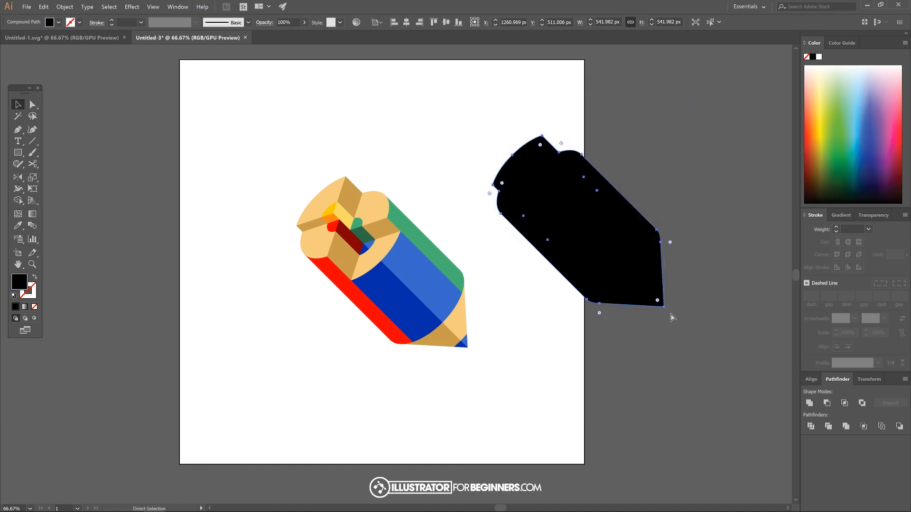
{"action": "mouse_move", "coordinate": [663, 309]}
{"action": "left_mouse_down"}
{"action": "mouse_move", "coordinate": [548, 295]}
{"action": "mouse_move", "coordinate": [463, 311]}
{"action": "mouse_move", "coordinate": [467, 349]}
{"action": "left_mouse_up"}
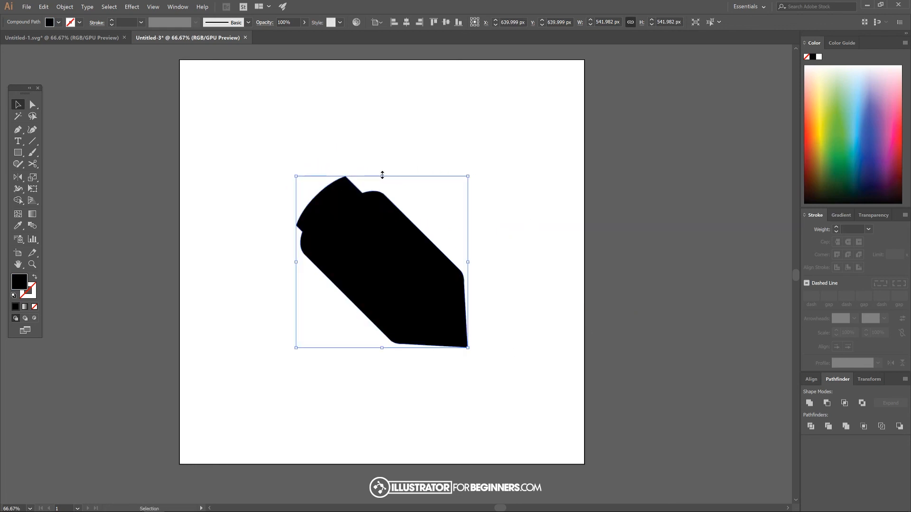
{"action": "left_click_drag", "start_coordinate": [383, 175], "coordinate": [382, 318]}
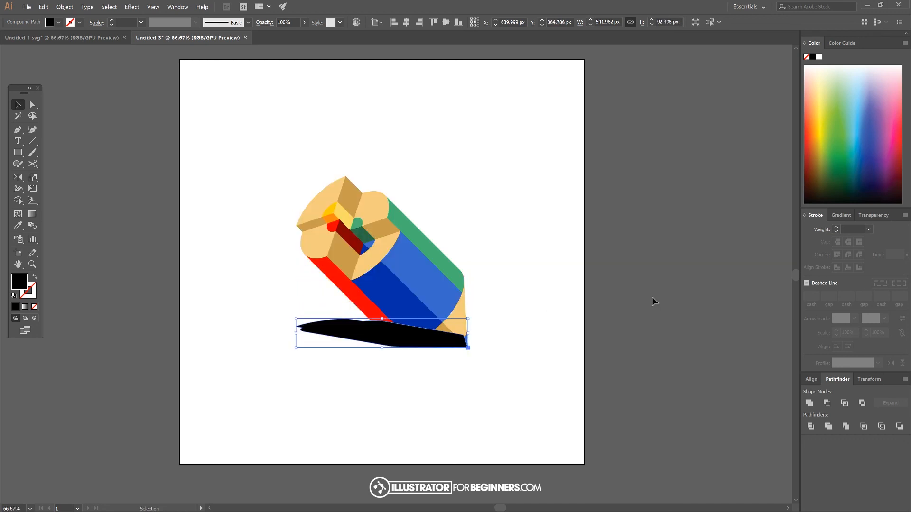
- Send the flattened black shadow to the back, reduce its opacity to 24% and deselect it
{"action": "right_click", "coordinate": [169, 188]}
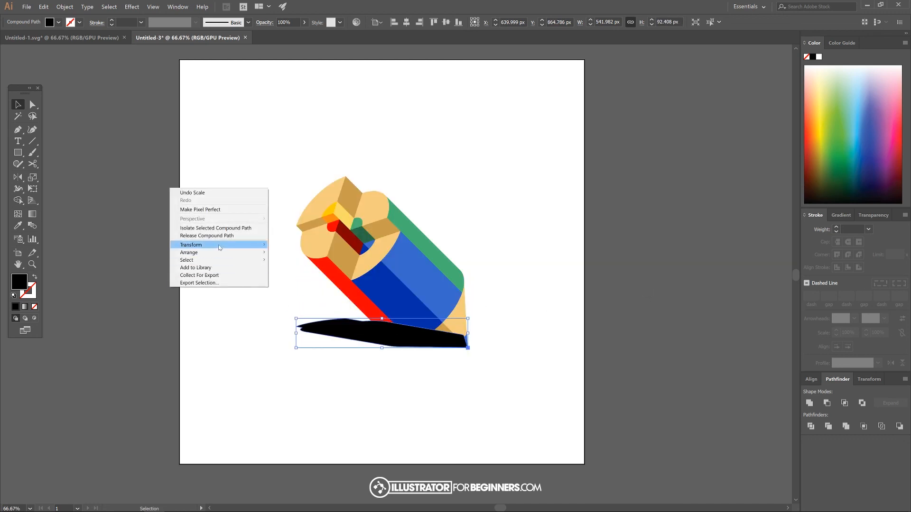
{"action": "mouse_move", "coordinate": [213, 252]}
{"action": "left_click", "coordinate": [289, 277]}
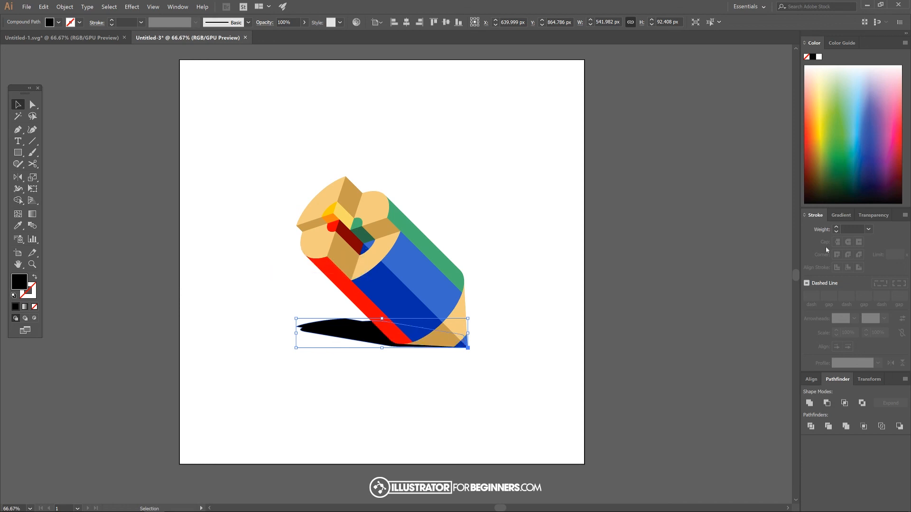
{"action": "left_click", "coordinate": [304, 22]}
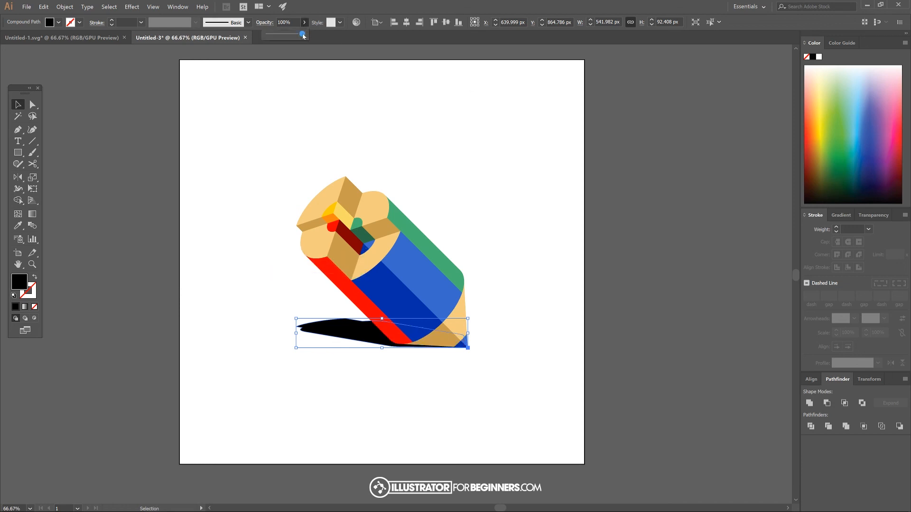
{"action": "left_click_drag", "start_coordinate": [303, 35], "coordinate": [278, 38]}
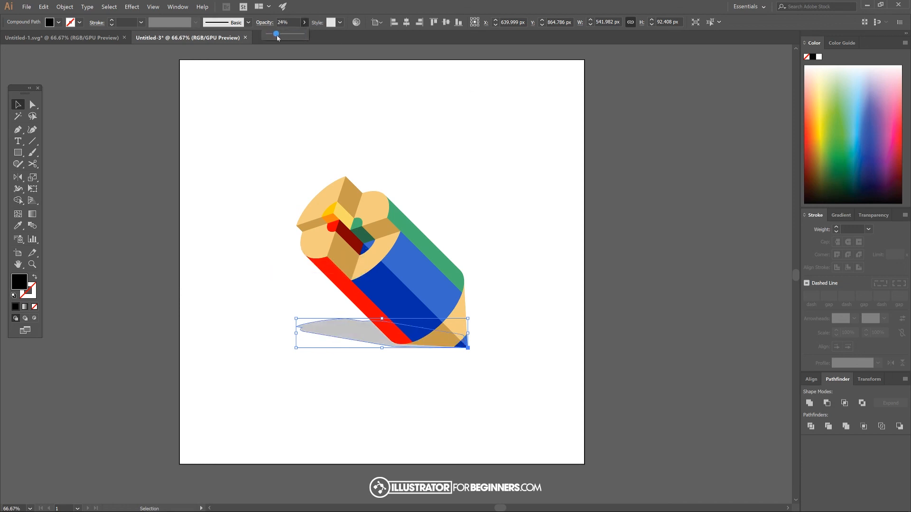
{"action": "left_click", "coordinate": [485, 163]}
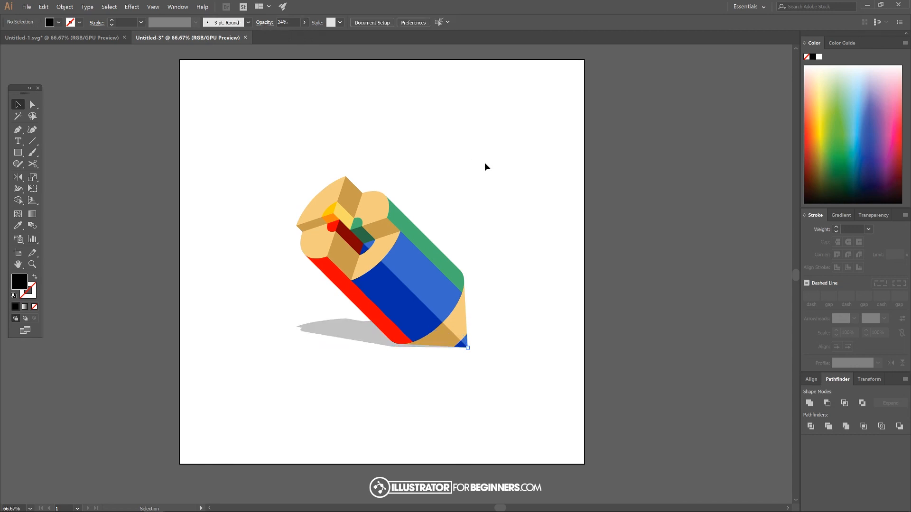